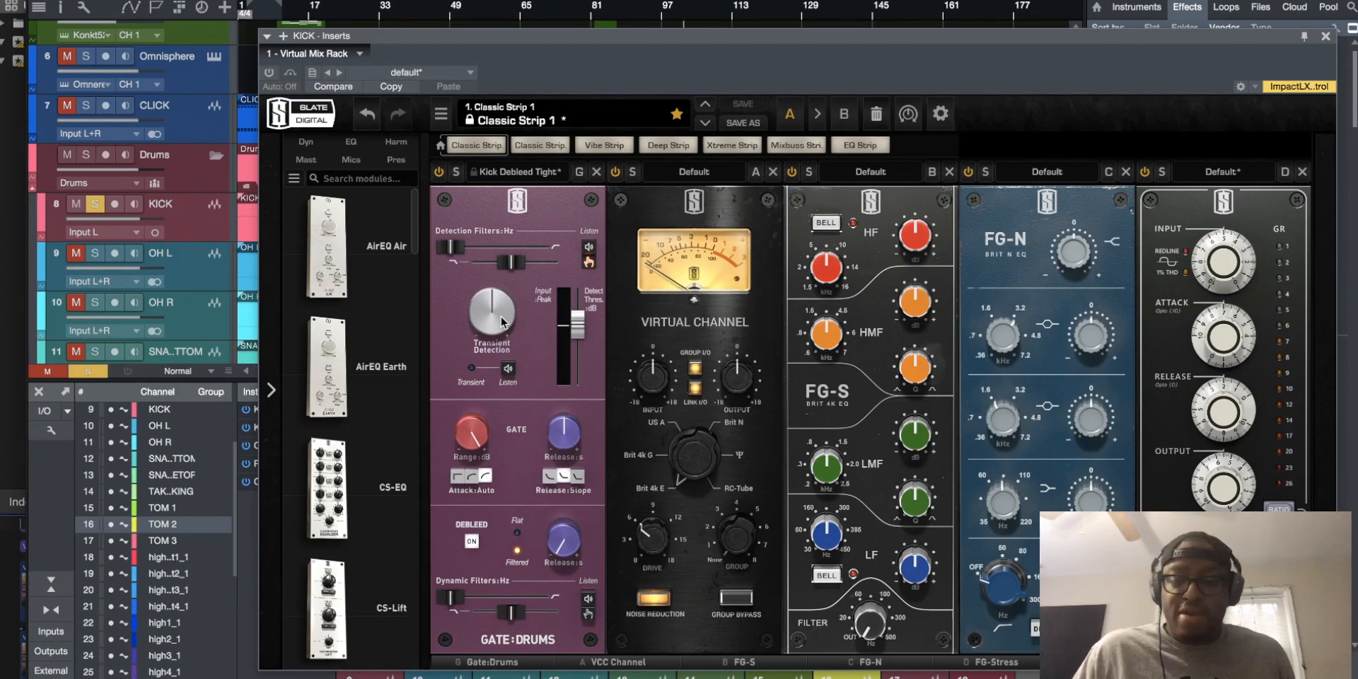
Solo the Drums folder and take the TAKE ME TO THE KING track inside it out of solo
{"action": "left_click", "coordinate": [86, 154]}
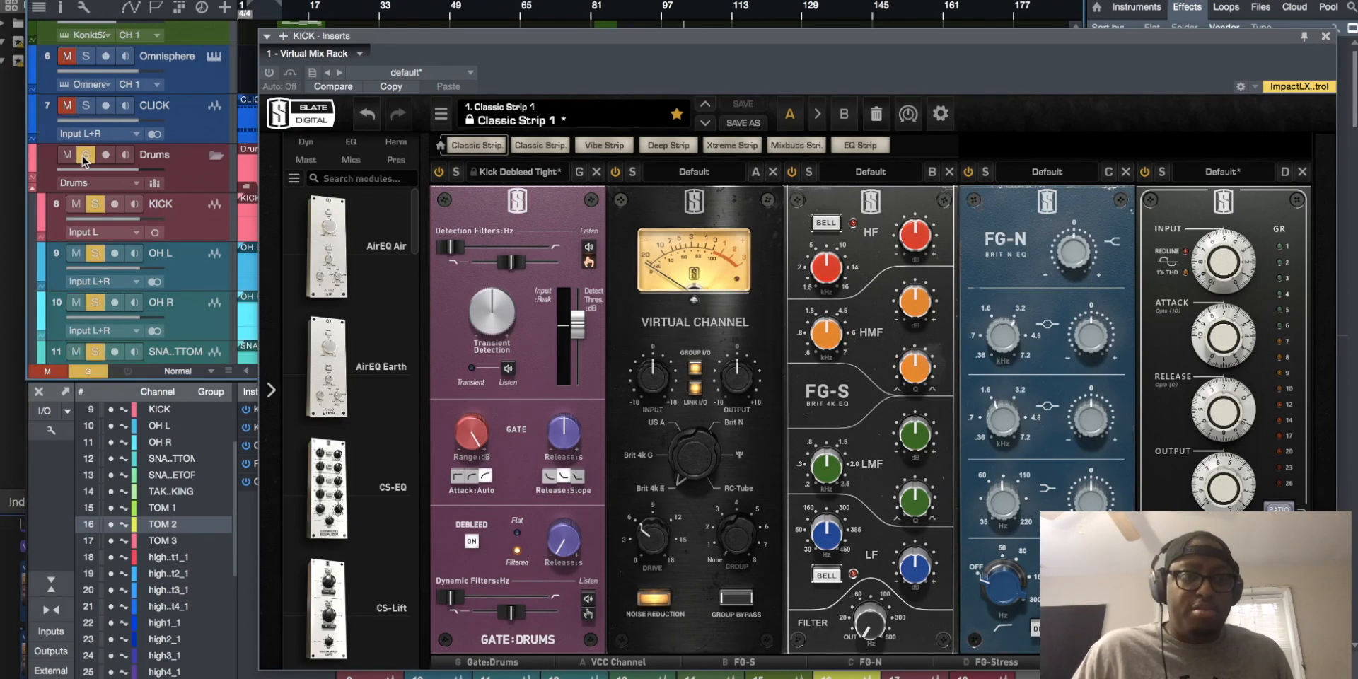
{"action": "scroll", "coordinate": [122, 306], "scroll_direction": "down", "scroll_amount": 2}
{"action": "scroll", "coordinate": [121, 305], "scroll_direction": "down", "scroll_amount": 5}
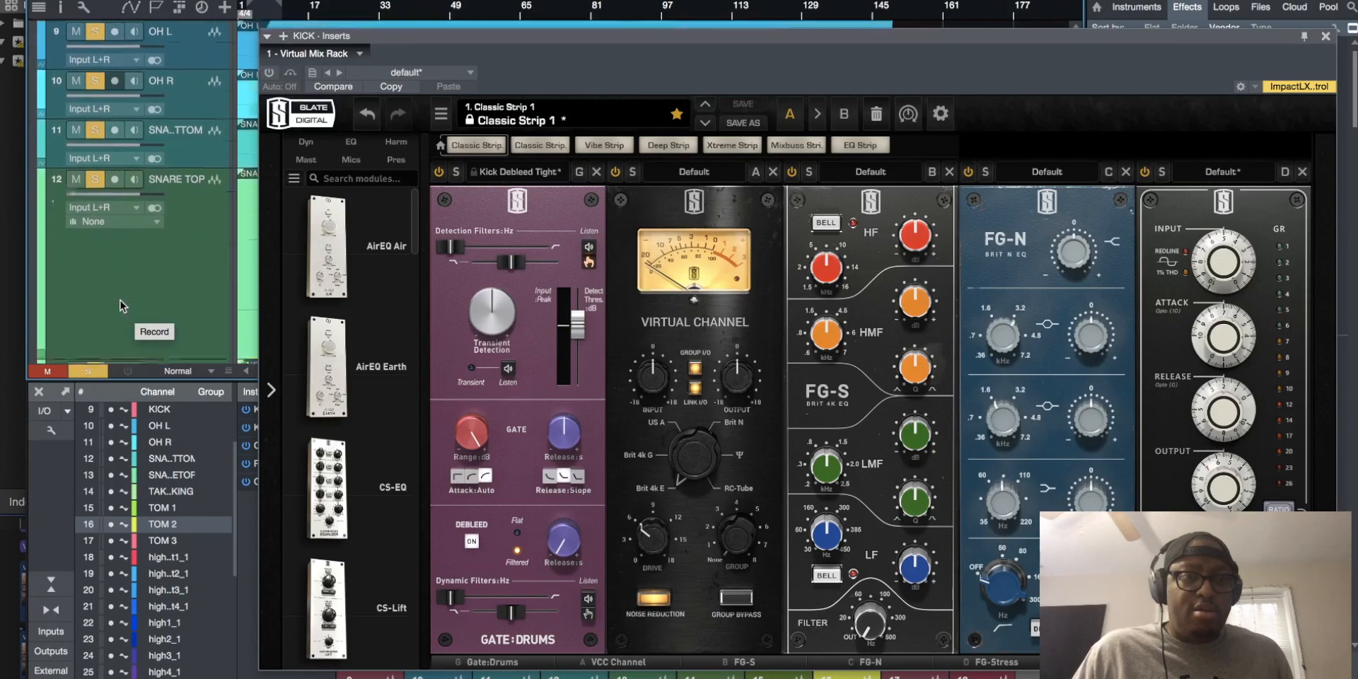
{"action": "left_click", "coordinate": [95, 143]}
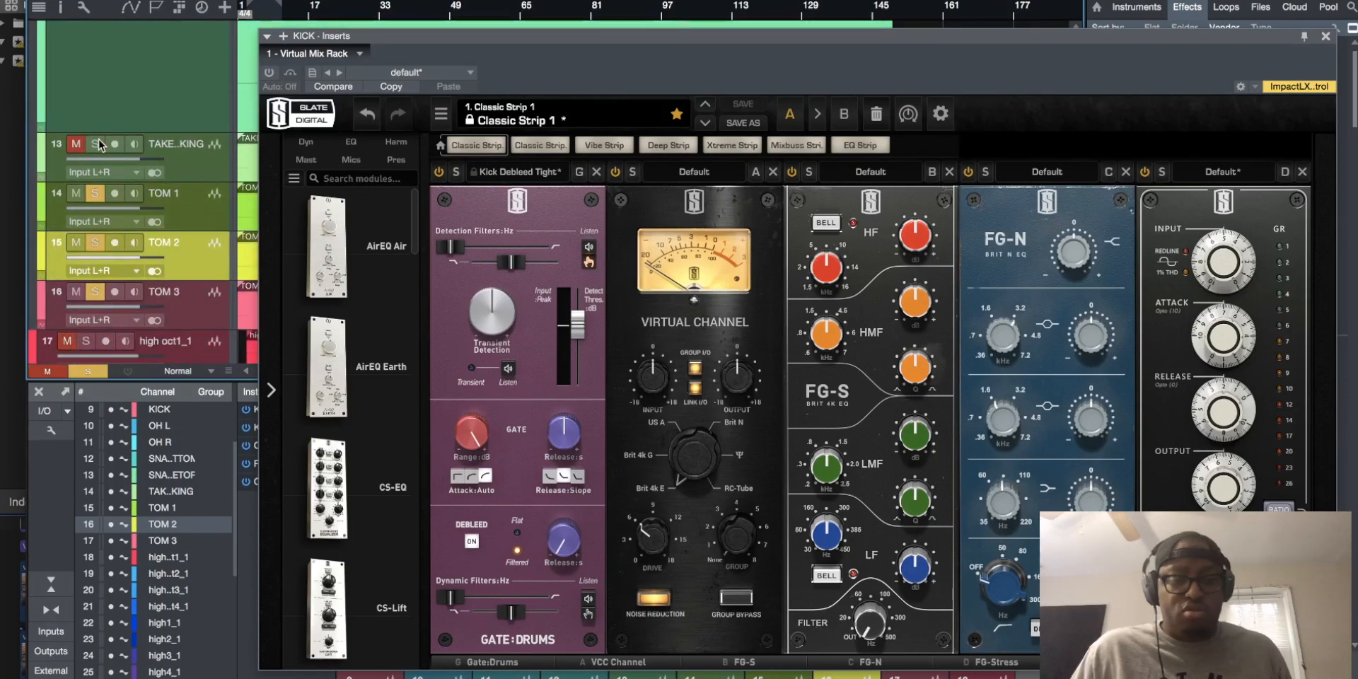
Close the KICK plug-in window and listen to the soloed drums from several points between about bars 73 and 110
{"action": "key", "text": "F3"}
{"action": "key", "text": "F3"}
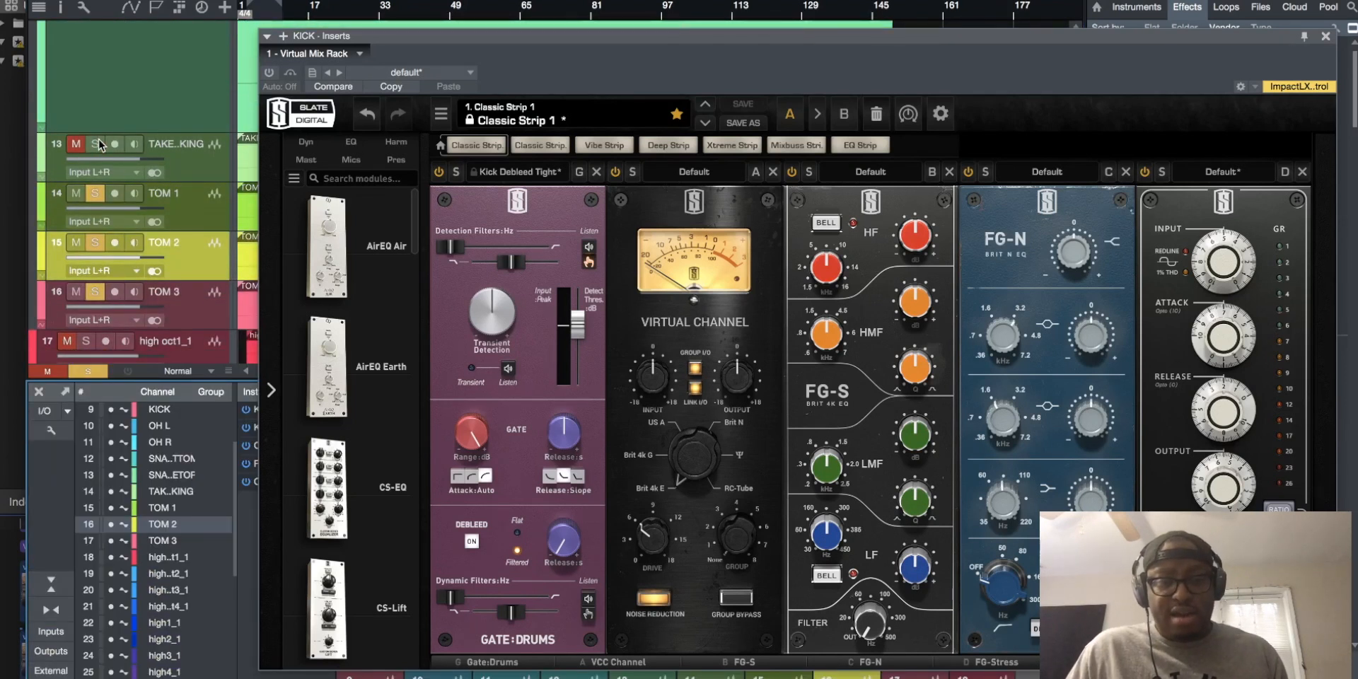
{"action": "key", "text": "Escape"}
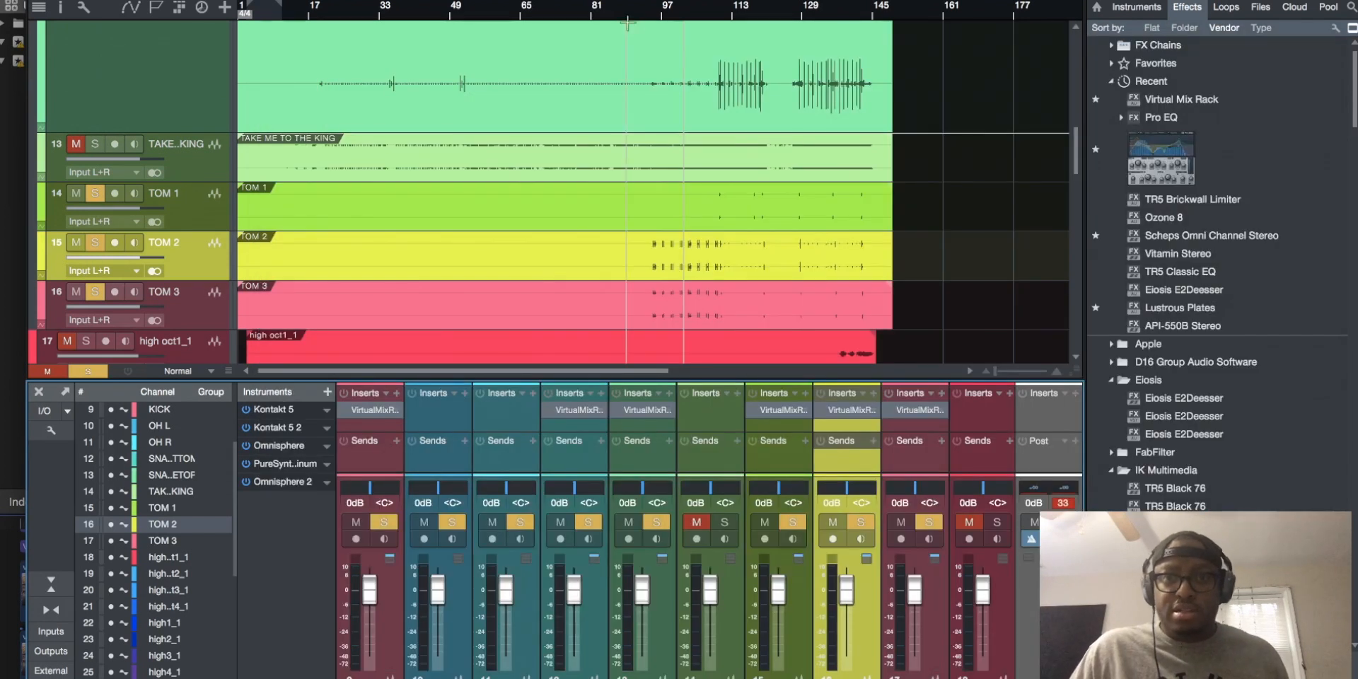
{"action": "left_click", "coordinate": [702, 14]}
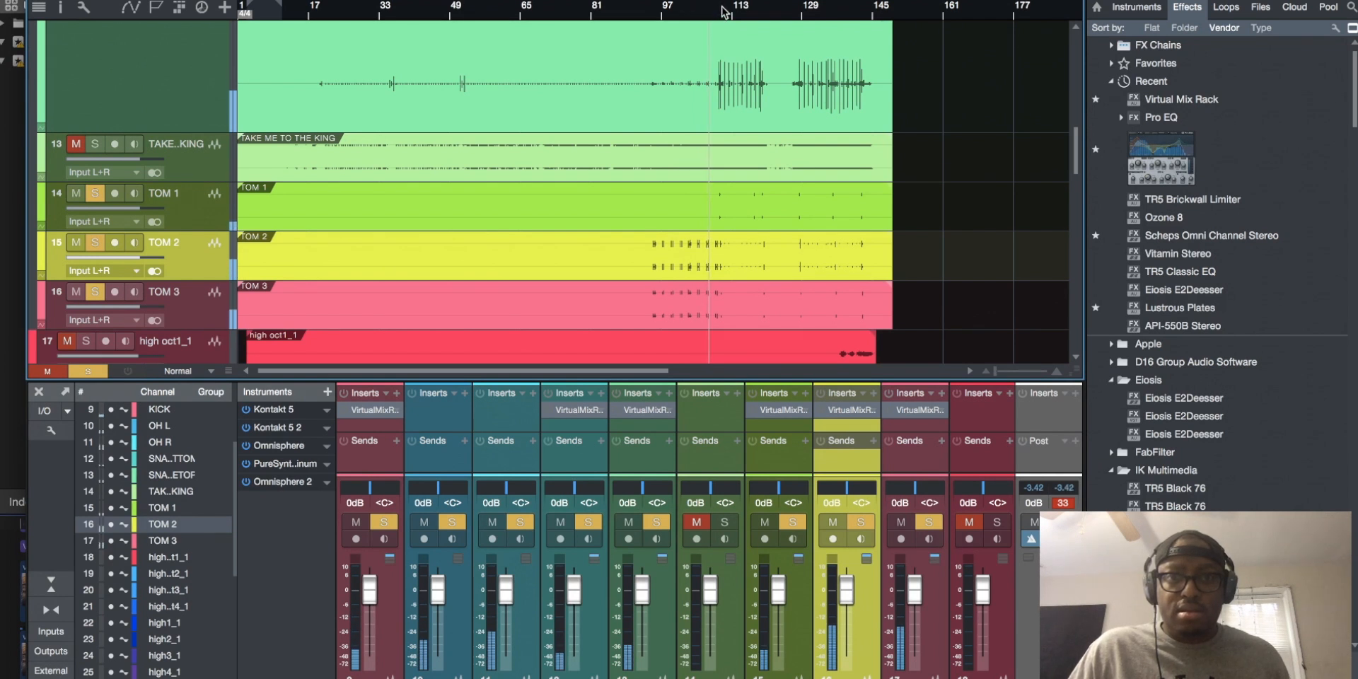
{"action": "left_click", "coordinate": [723, 12]}
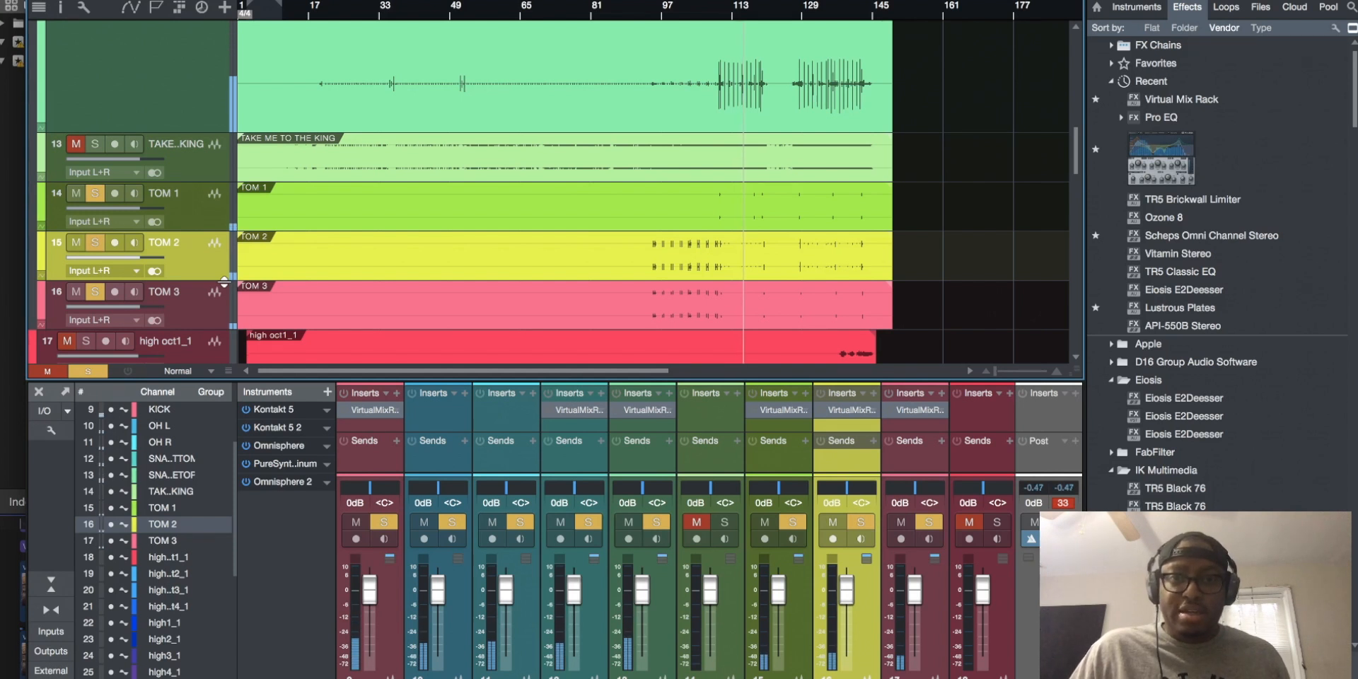
{"action": "left_click", "coordinate": [564, 16]}
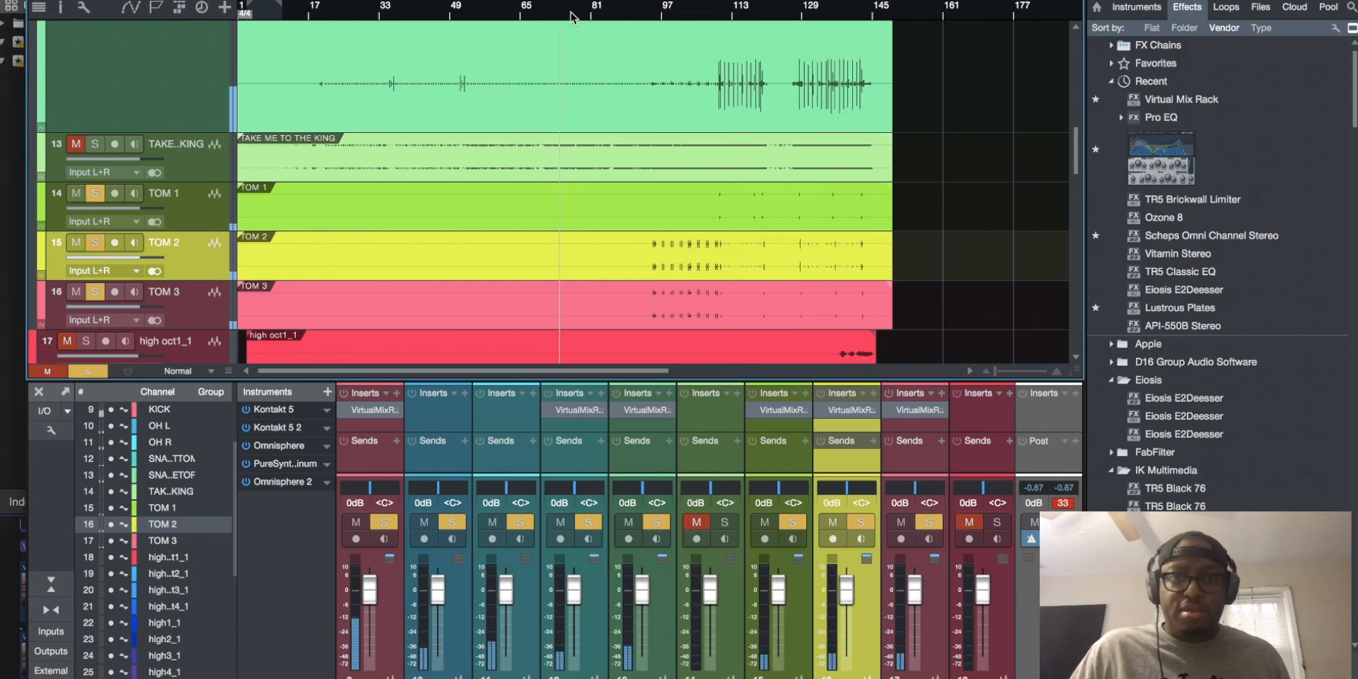
{"action": "left_click", "coordinate": [644, 14]}
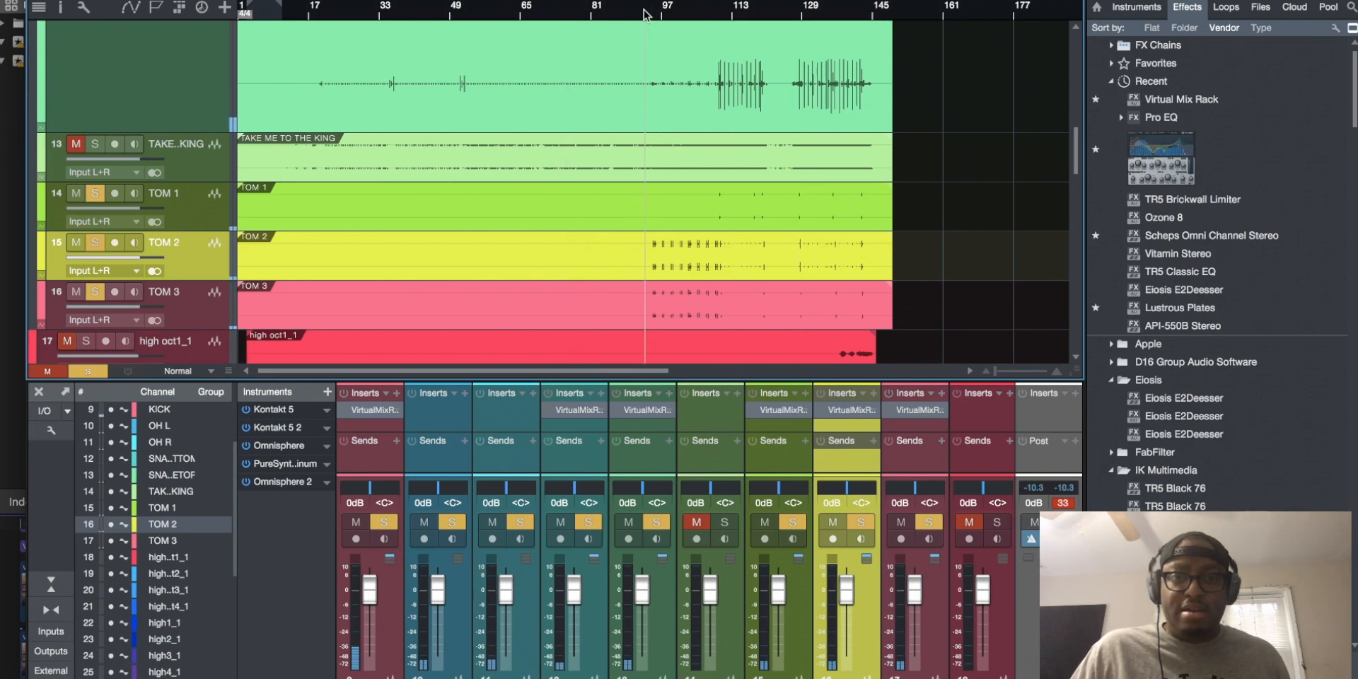
{"action": "left_click", "coordinate": [661, 14]}
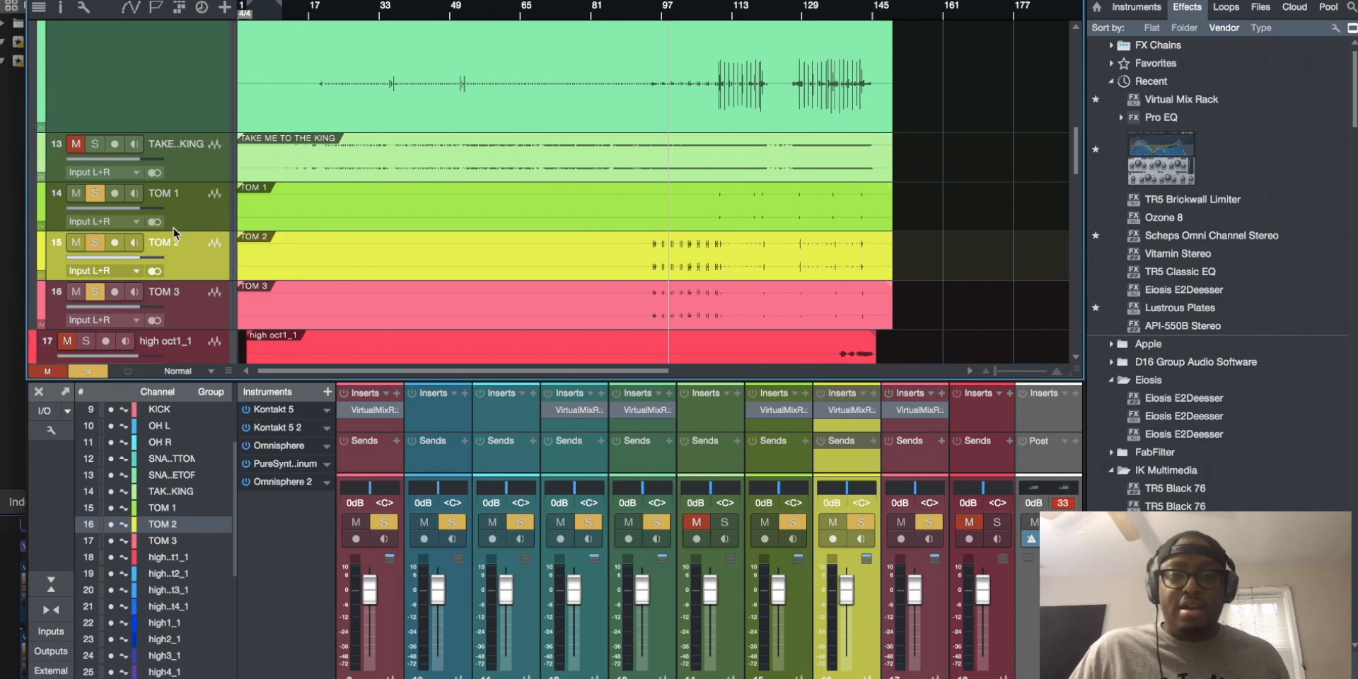
Clear all active solos and solo only the KICK track
{"action": "scroll", "coordinate": [544, 140], "scroll_direction": "up", "scroll_amount": 4}
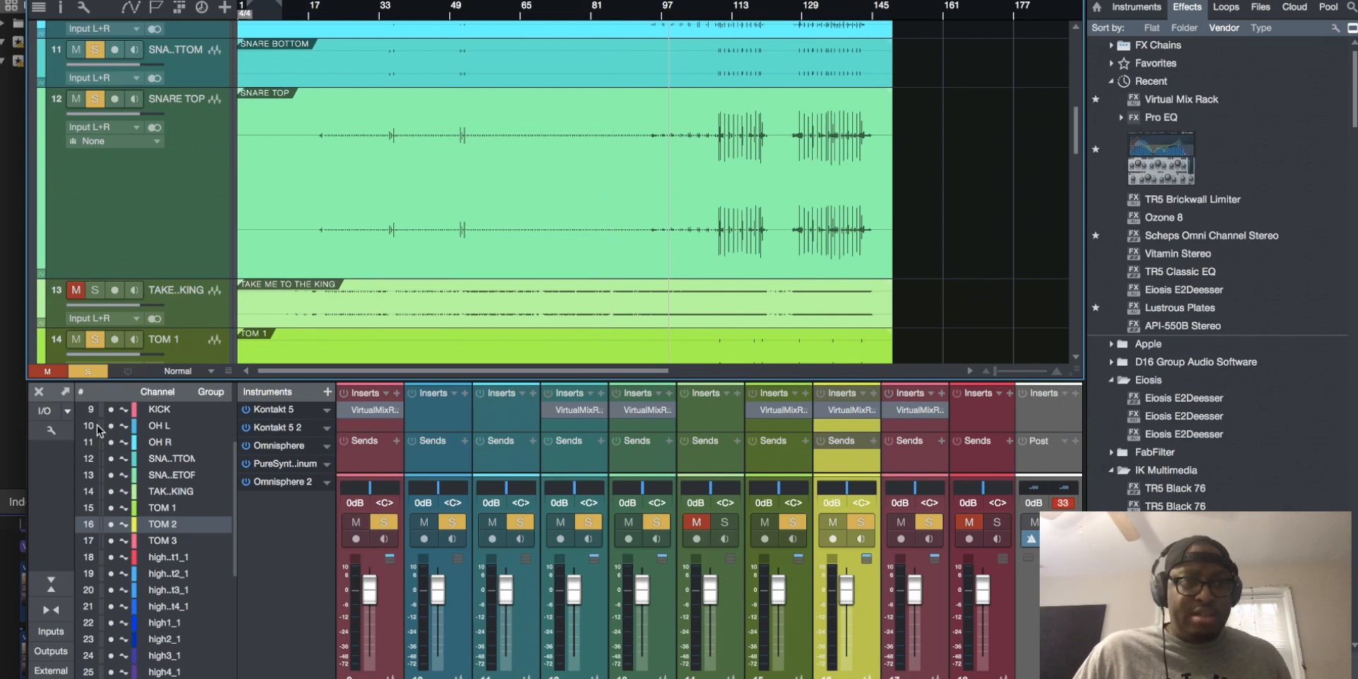
{"action": "left_click", "coordinate": [88, 371]}
{"action": "scroll", "coordinate": [117, 224], "scroll_direction": "up", "scroll_amount": 2}
{"action": "scroll", "coordinate": [118, 223], "scroll_direction": "up", "scroll_amount": 4}
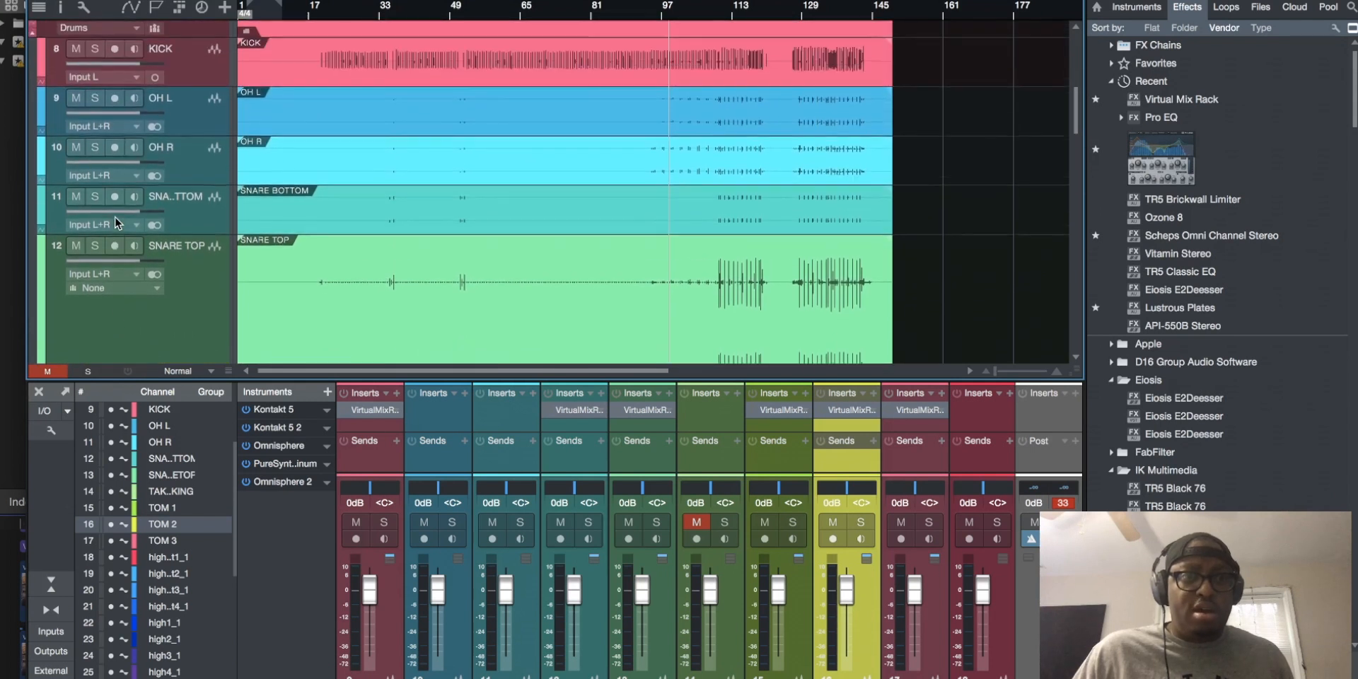
{"action": "left_click", "coordinate": [94, 132]}
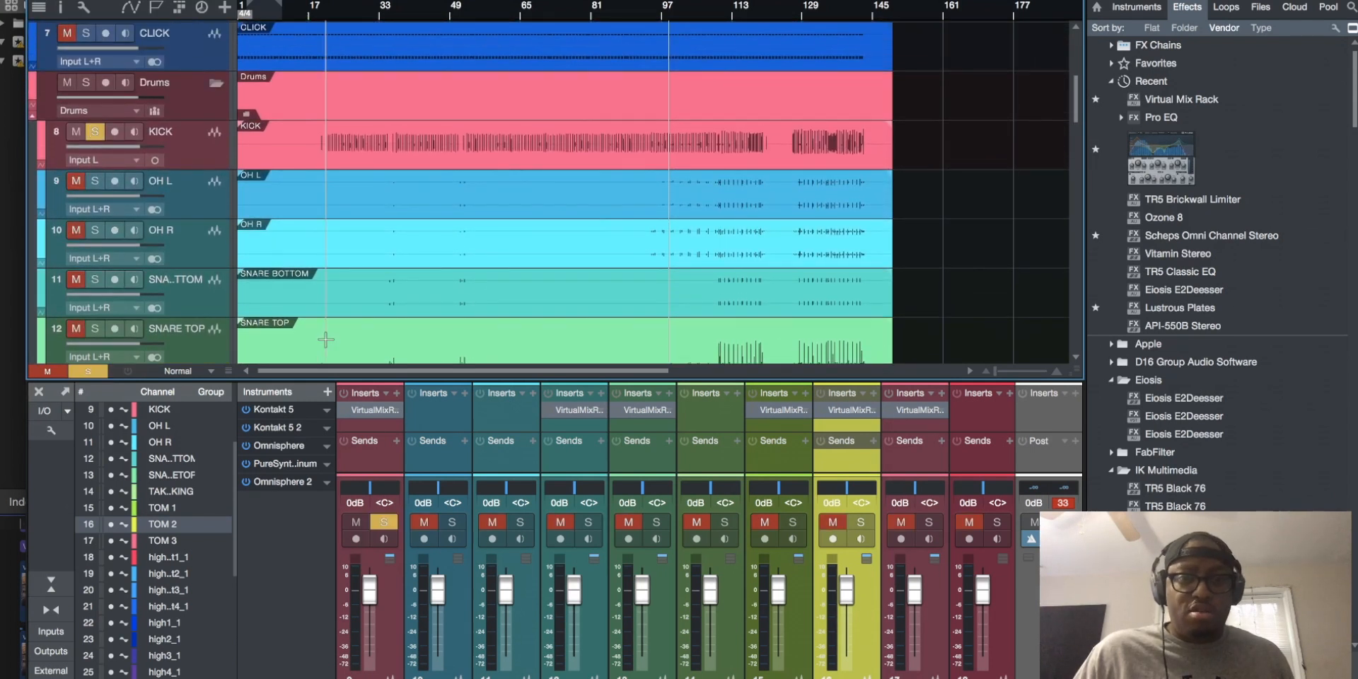
Open the KICK track's Virtual Mix Rack, uncover the timeline, and listen to the kick from several points between about bars 95 and 129
{"action": "left_click", "coordinate": [375, 411]}
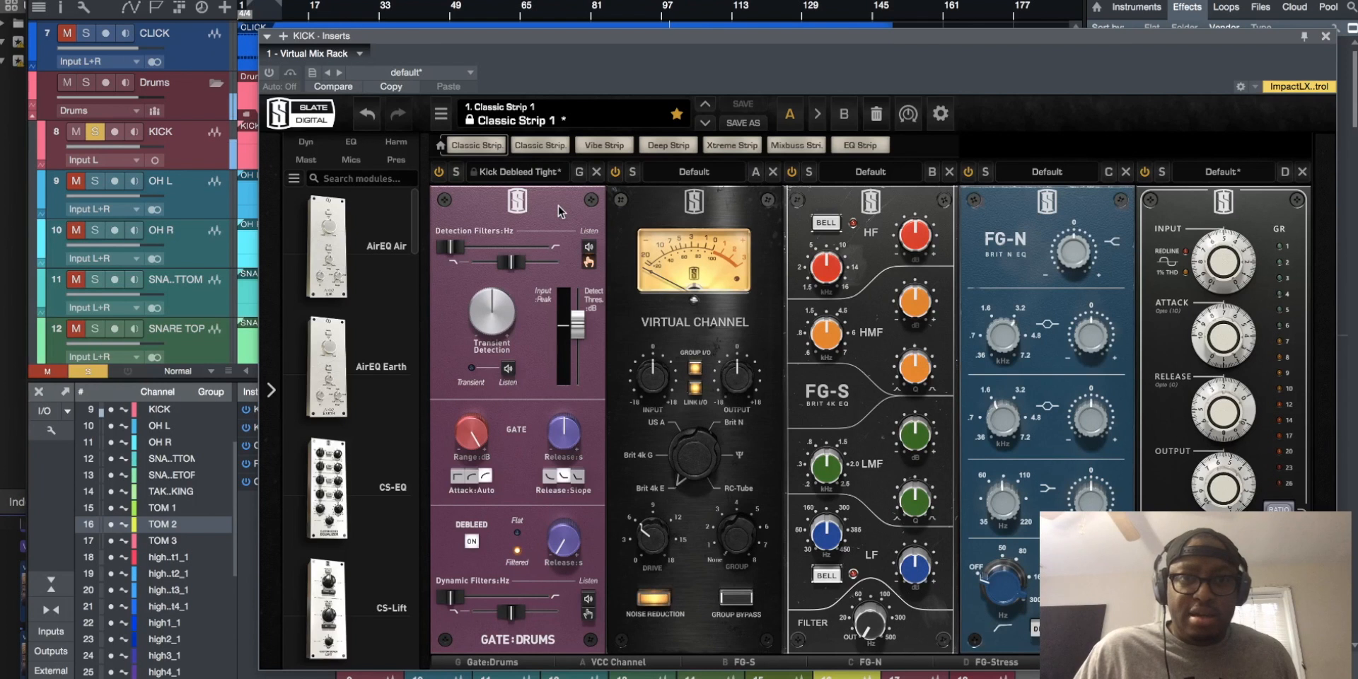
{"action": "left_click_drag", "start_coordinate": [740, 39], "coordinate": [745, 241]}
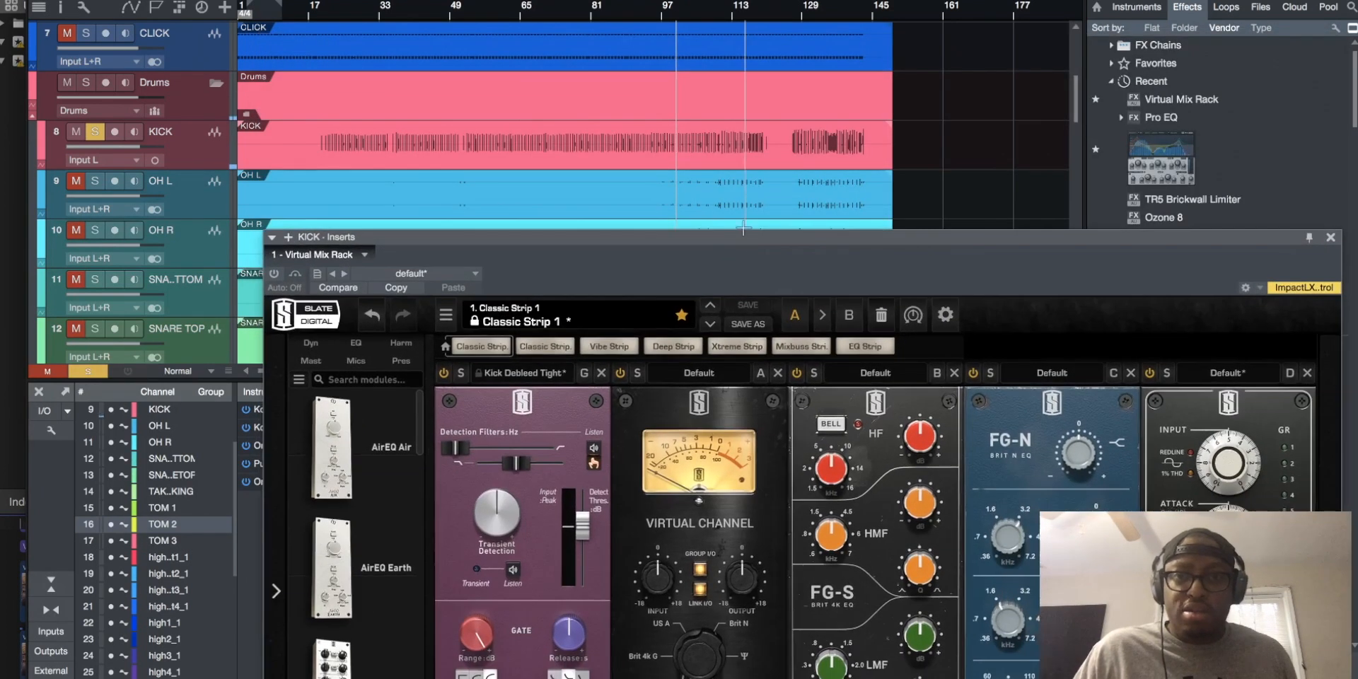
{"action": "left_click", "coordinate": [728, 11]}
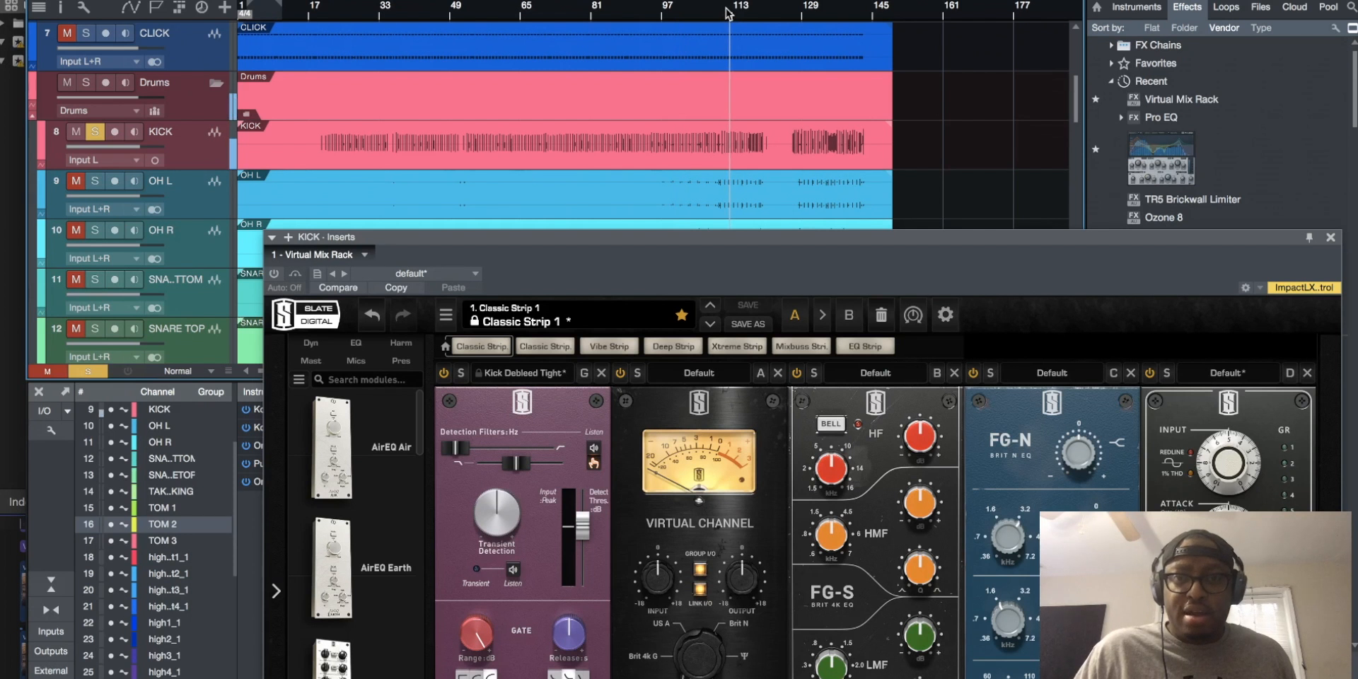
{"action": "left_click", "coordinate": [810, 10]}
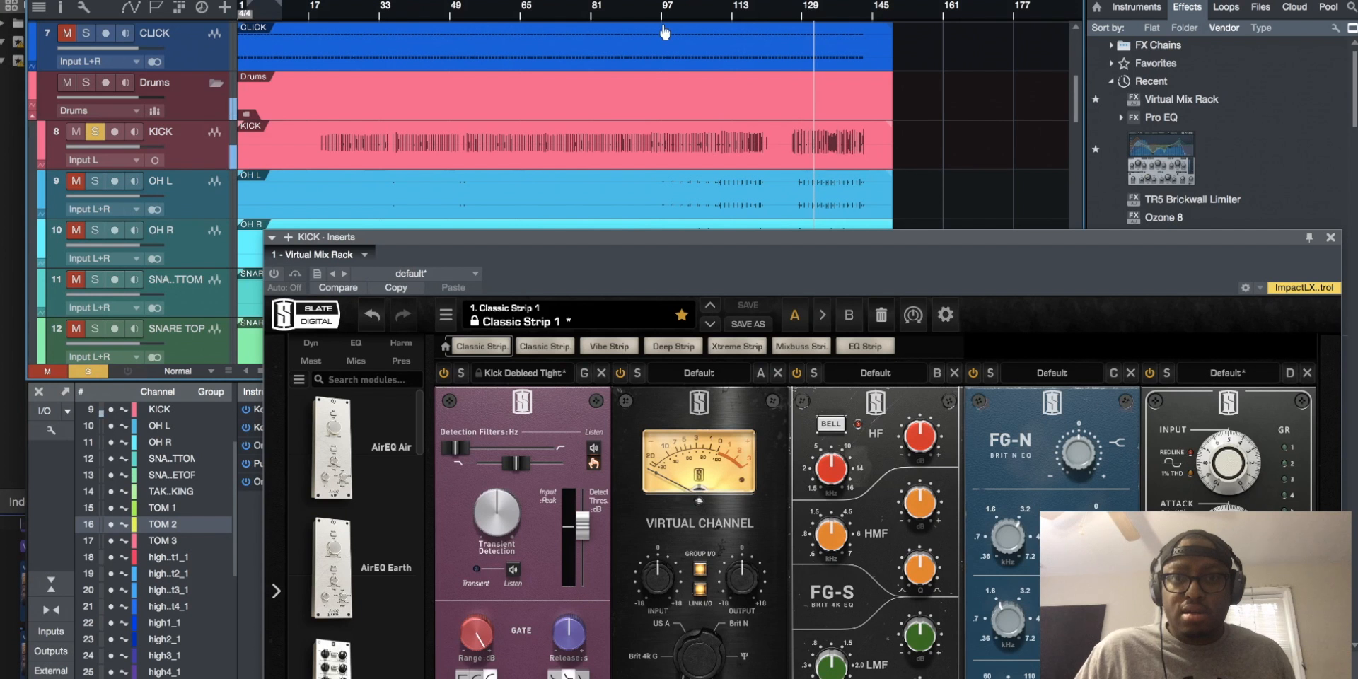
{"action": "left_click", "coordinate": [657, 9]}
{"action": "left_click", "coordinate": [692, 8]}
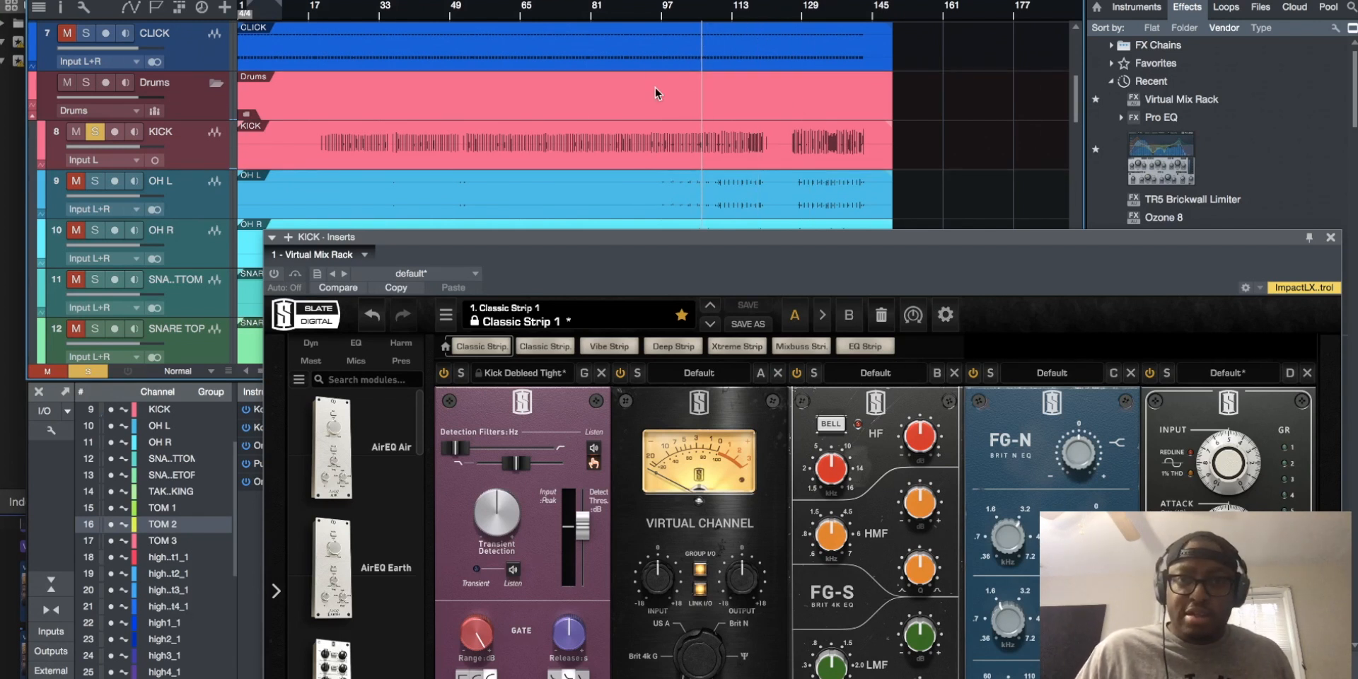
Activate the Virtual Mix Rack on KICK and load the Kick Debleed Natural preset in its Gate:Drums module
{"action": "left_click_drag", "start_coordinate": [619, 233], "coordinate": [606, 172]}
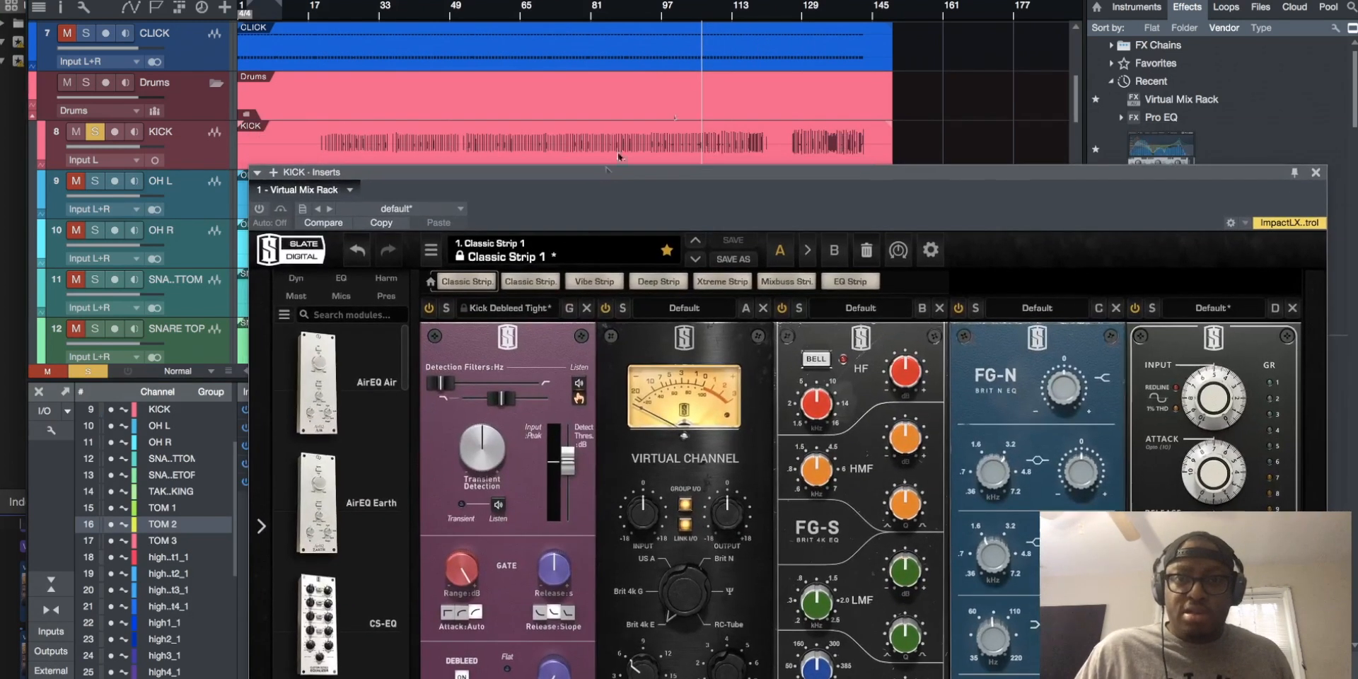
{"action": "left_click", "coordinate": [259, 209]}
{"action": "left_click", "coordinate": [505, 312]}
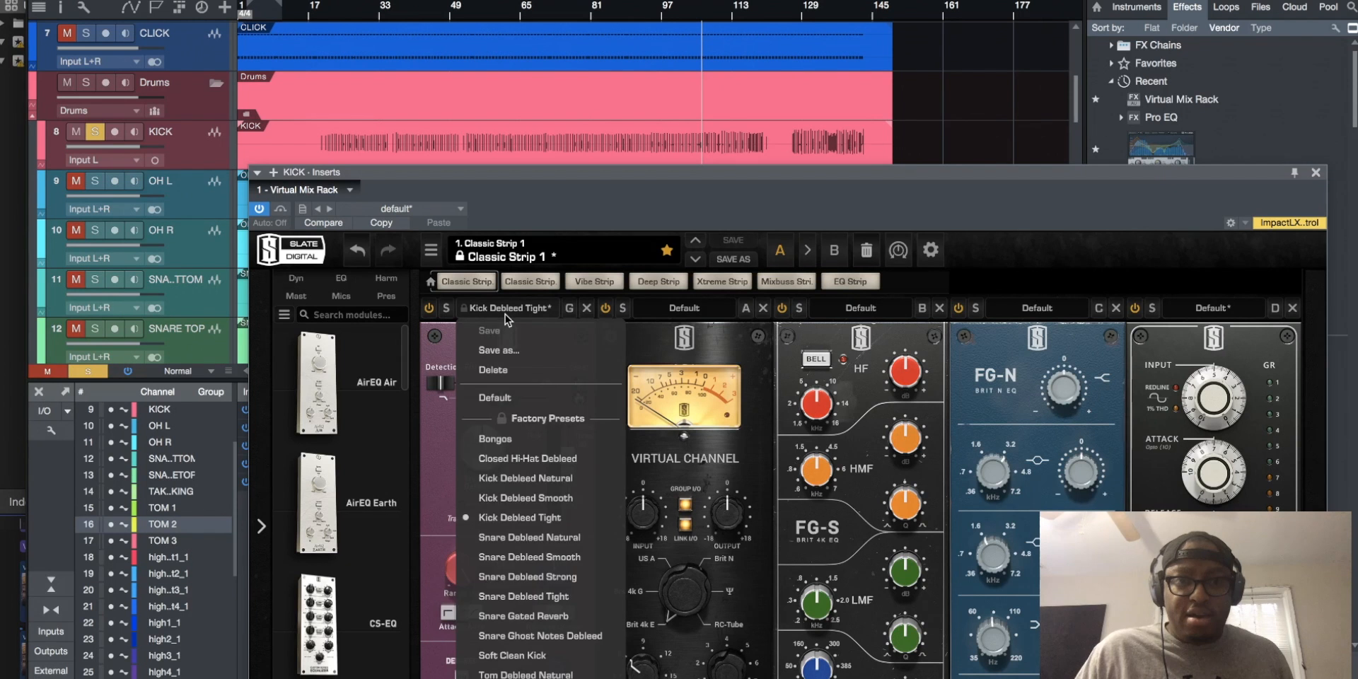
{"action": "left_click", "coordinate": [525, 479]}
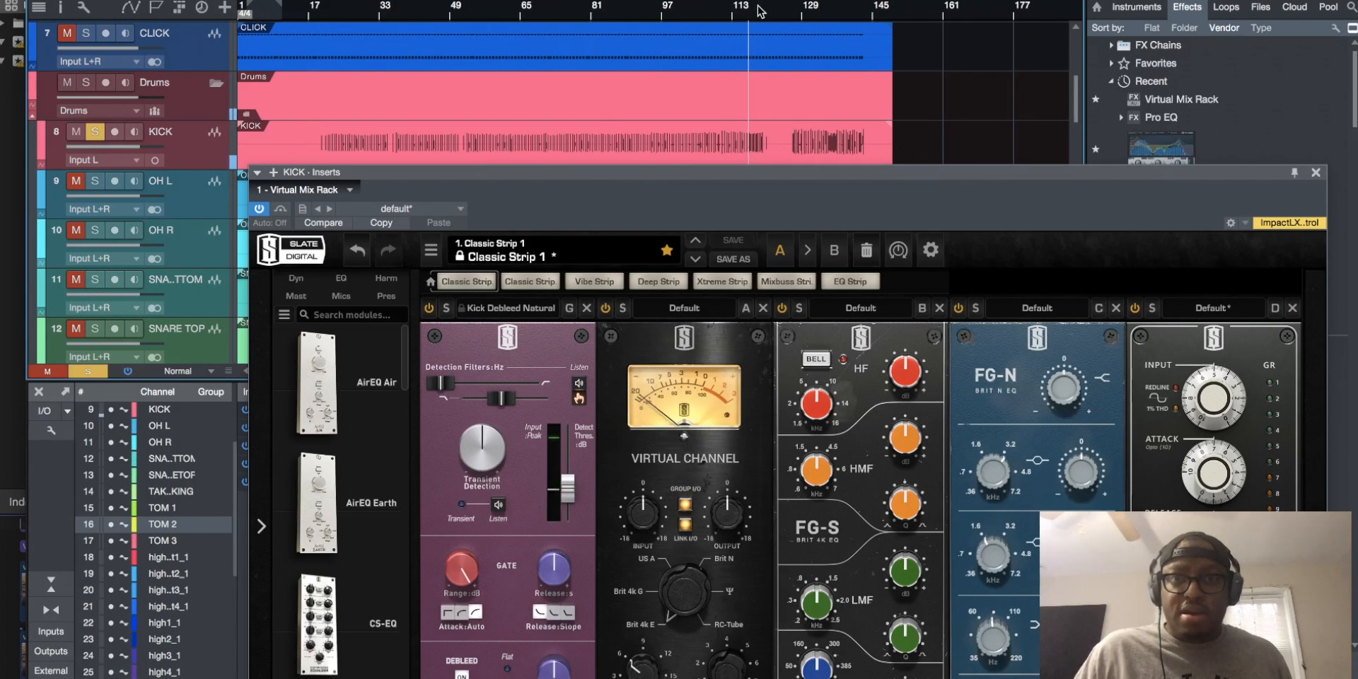
Load the Kick Debleed Smooth preset in the Gate:Drums module and audition it from around bar 113
{"action": "left_click", "coordinate": [512, 310]}
{"action": "left_click", "coordinate": [521, 497]}
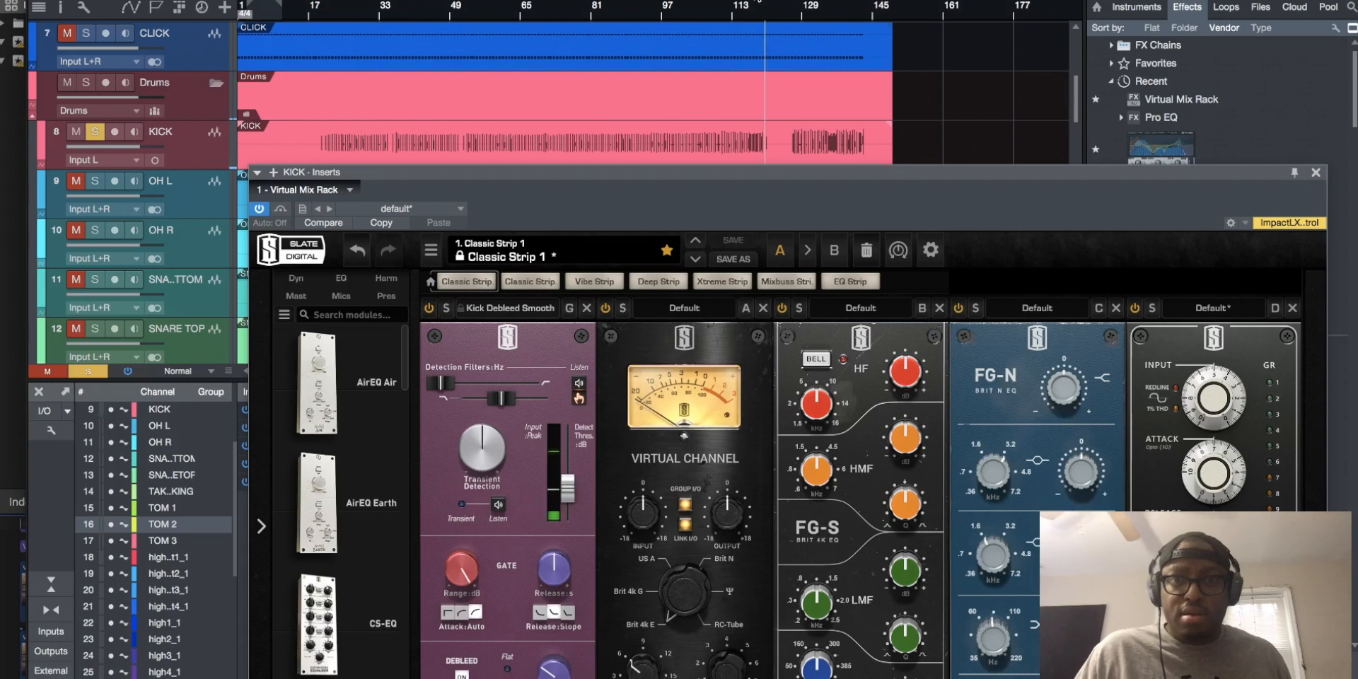
{"action": "left_click", "coordinate": [740, 15]}
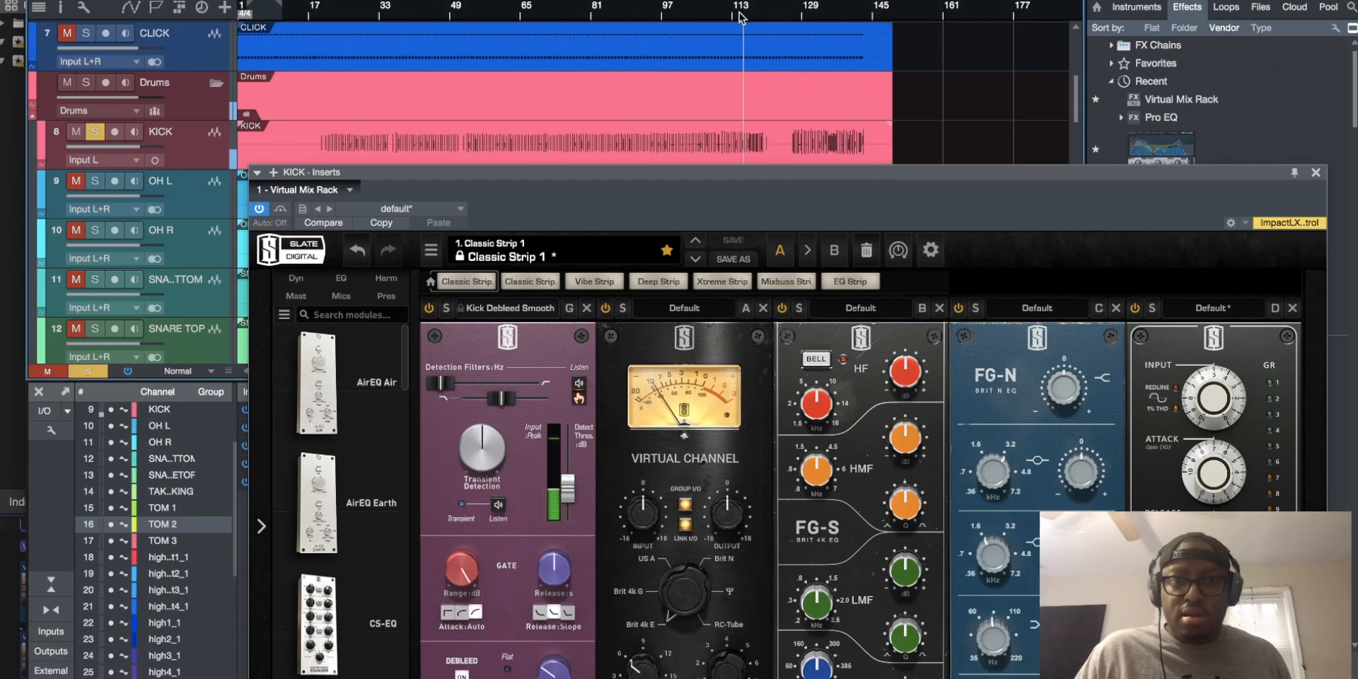
{"action": "left_click", "coordinate": [428, 311]}
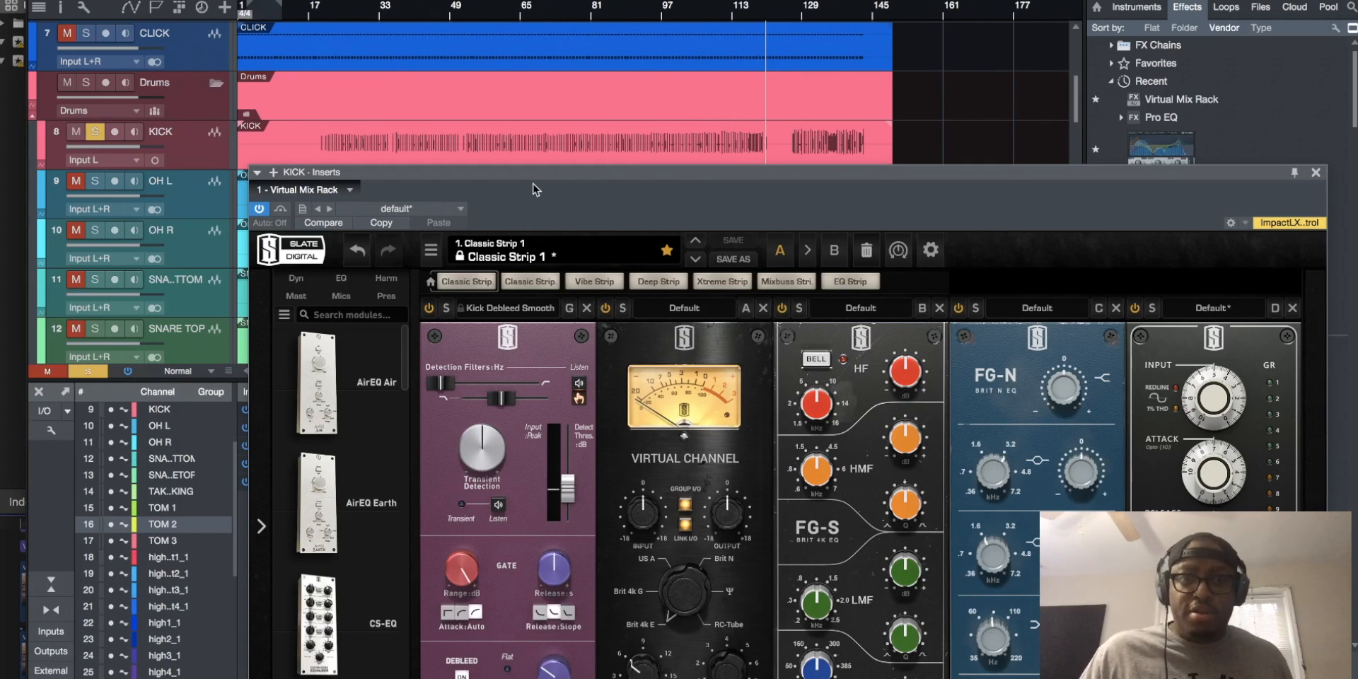
{"action": "left_click_drag", "start_coordinate": [532, 182], "coordinate": [517, 74]}
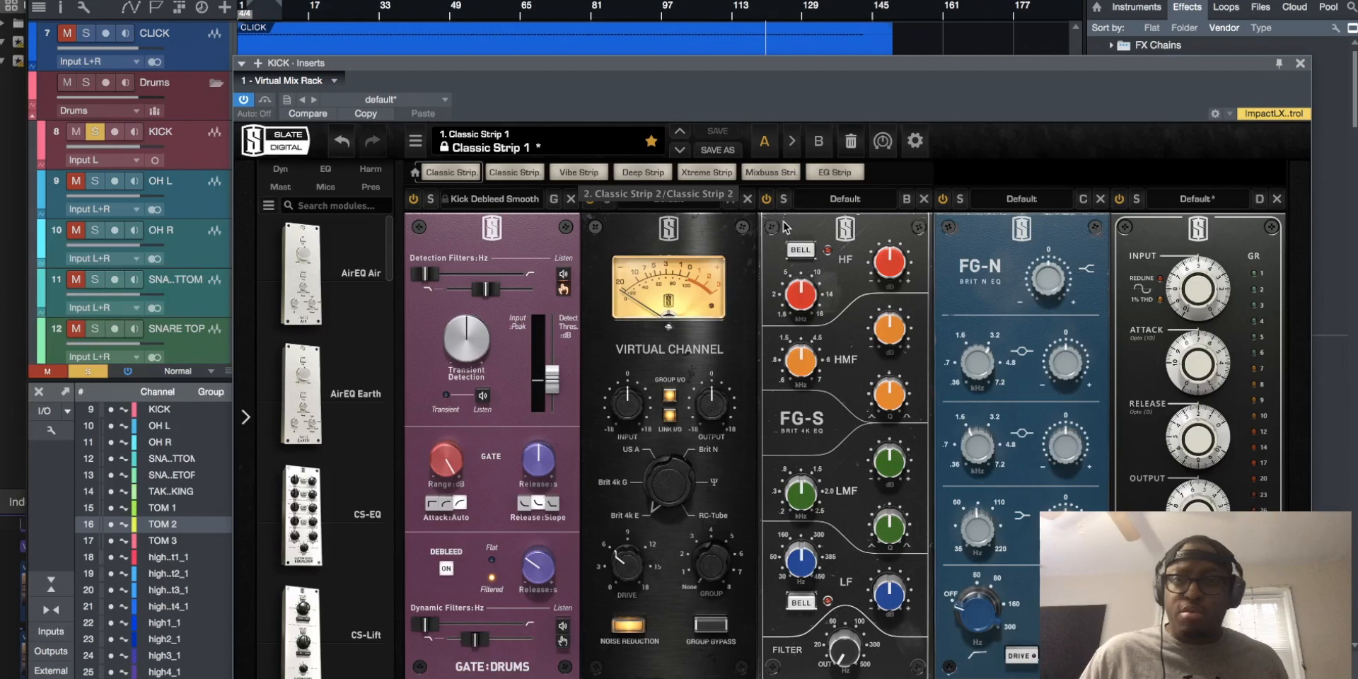
{"action": "left_click", "coordinate": [1300, 63]}
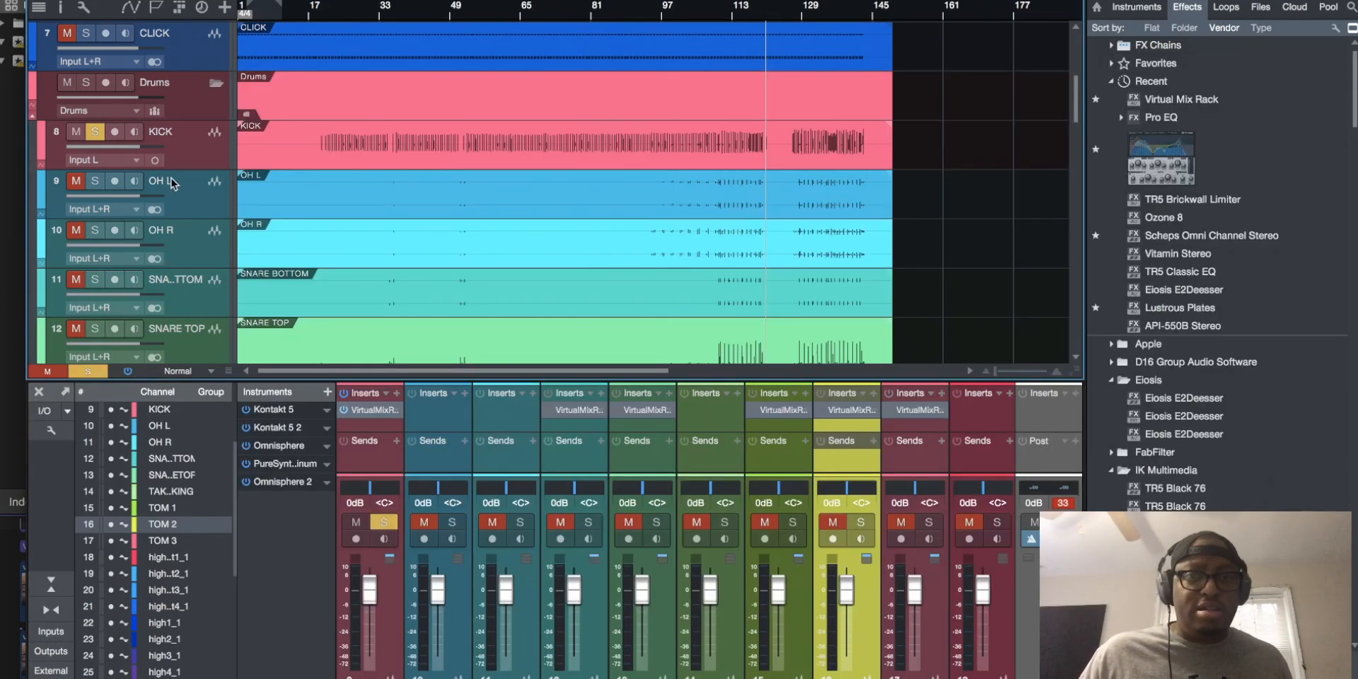
Play the kick from around bar 112 and load the Kick preset in the FG-S equalizer of its Virtual Mix Rack
{"action": "left_click", "coordinate": [734, 14]}
{"action": "key", "text": "space"}
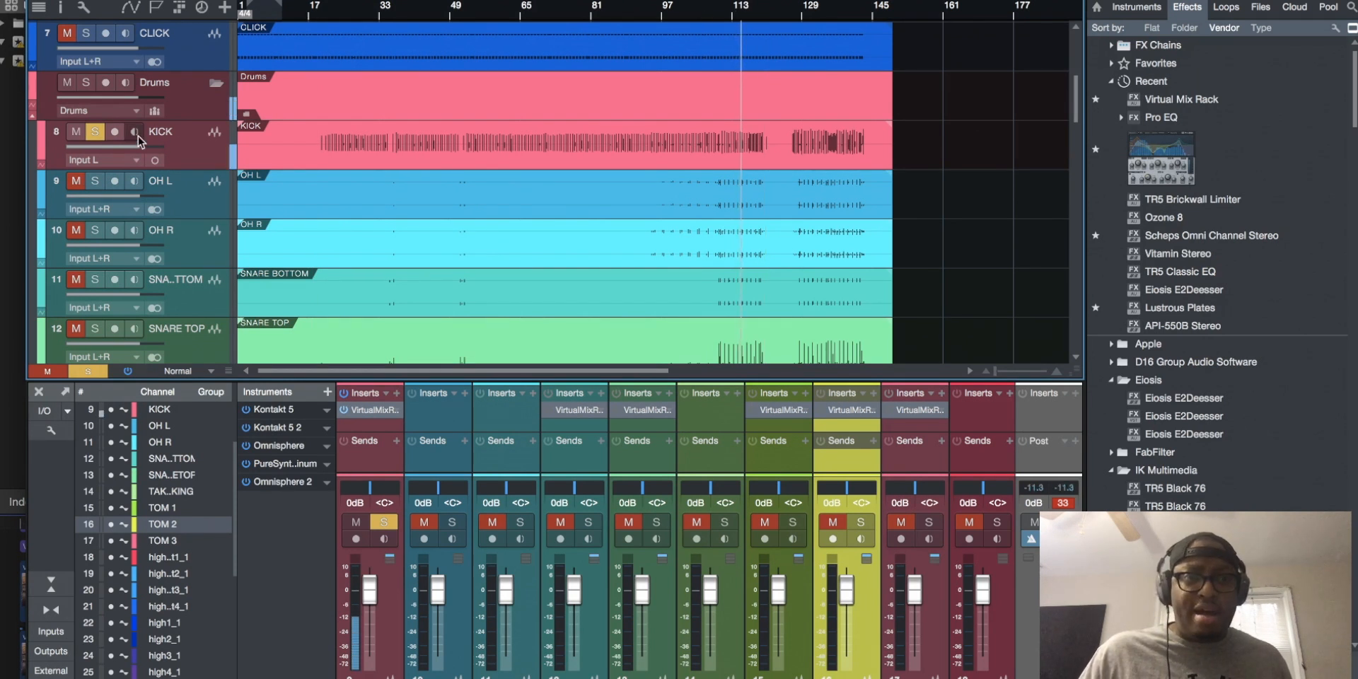
{"action": "double_click", "coordinate": [370, 411]}
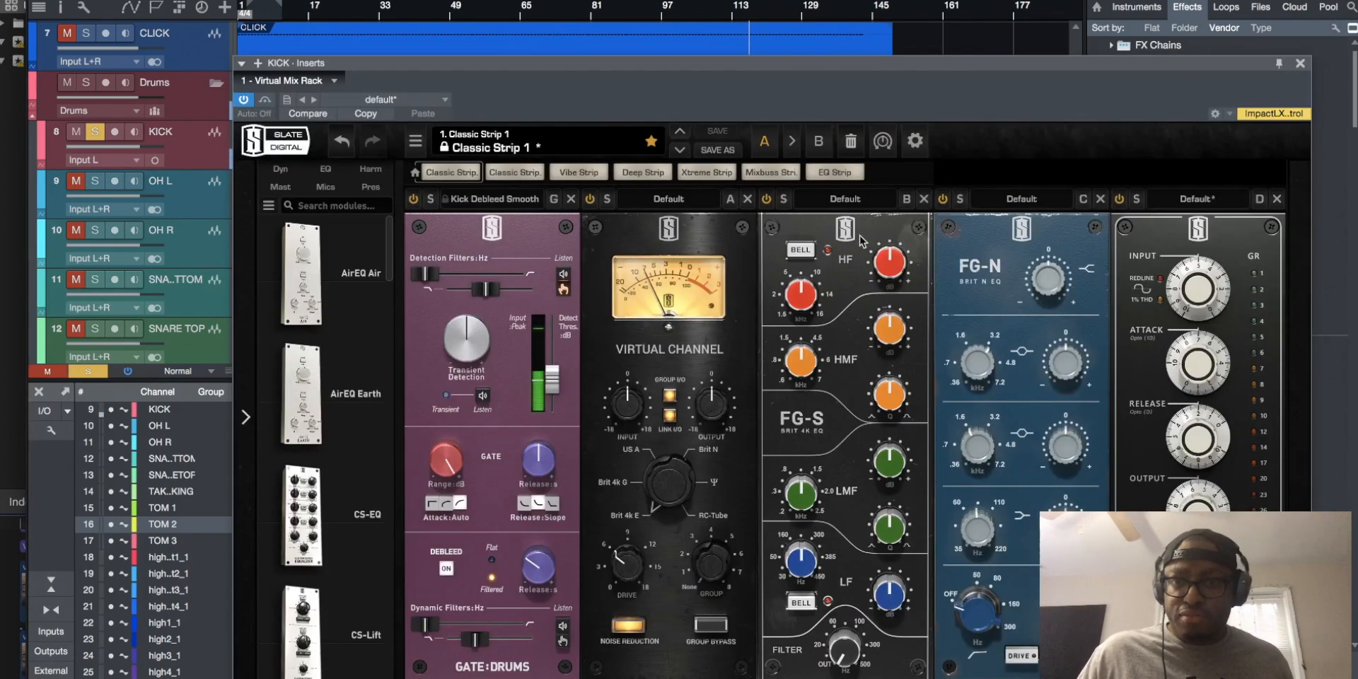
{"action": "left_click", "coordinate": [845, 199]}
{"action": "left_click", "coordinate": [847, 467]}
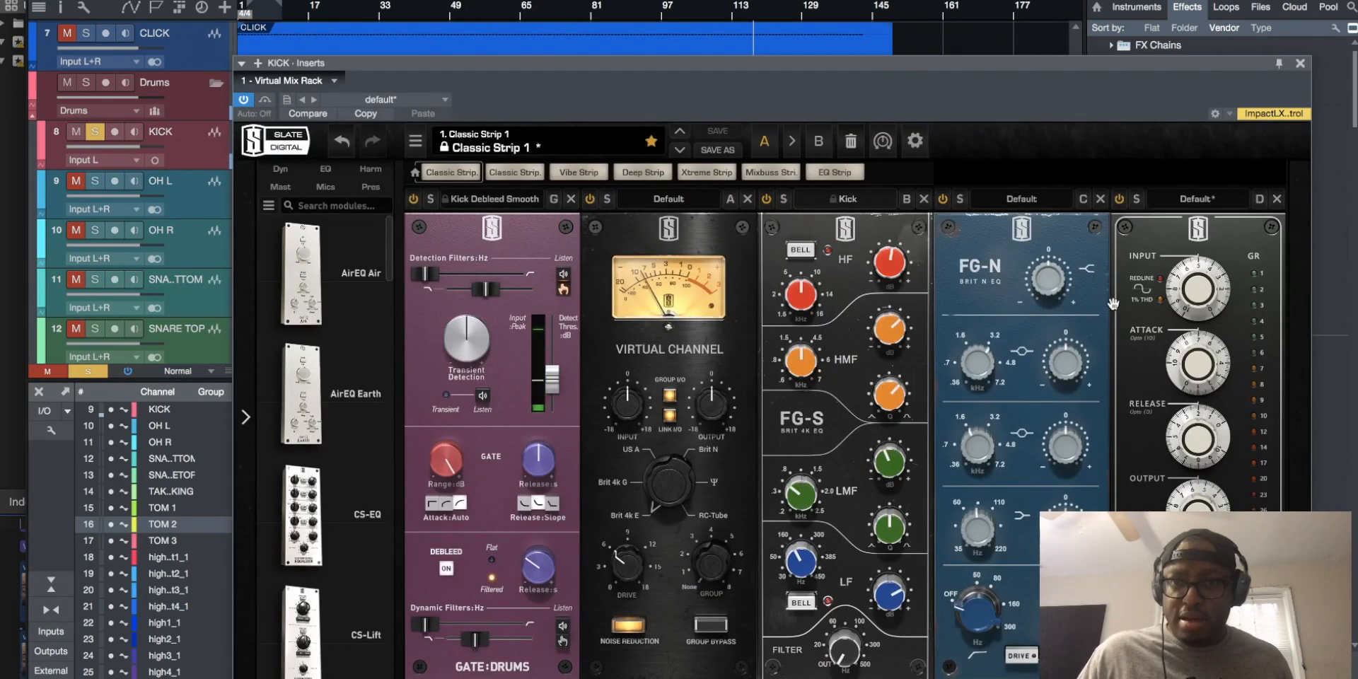
Load the Kick - Fattener preset in the FG-Stress compressor and close the KICK plug-in window
{"action": "left_click", "coordinate": [1195, 199]}
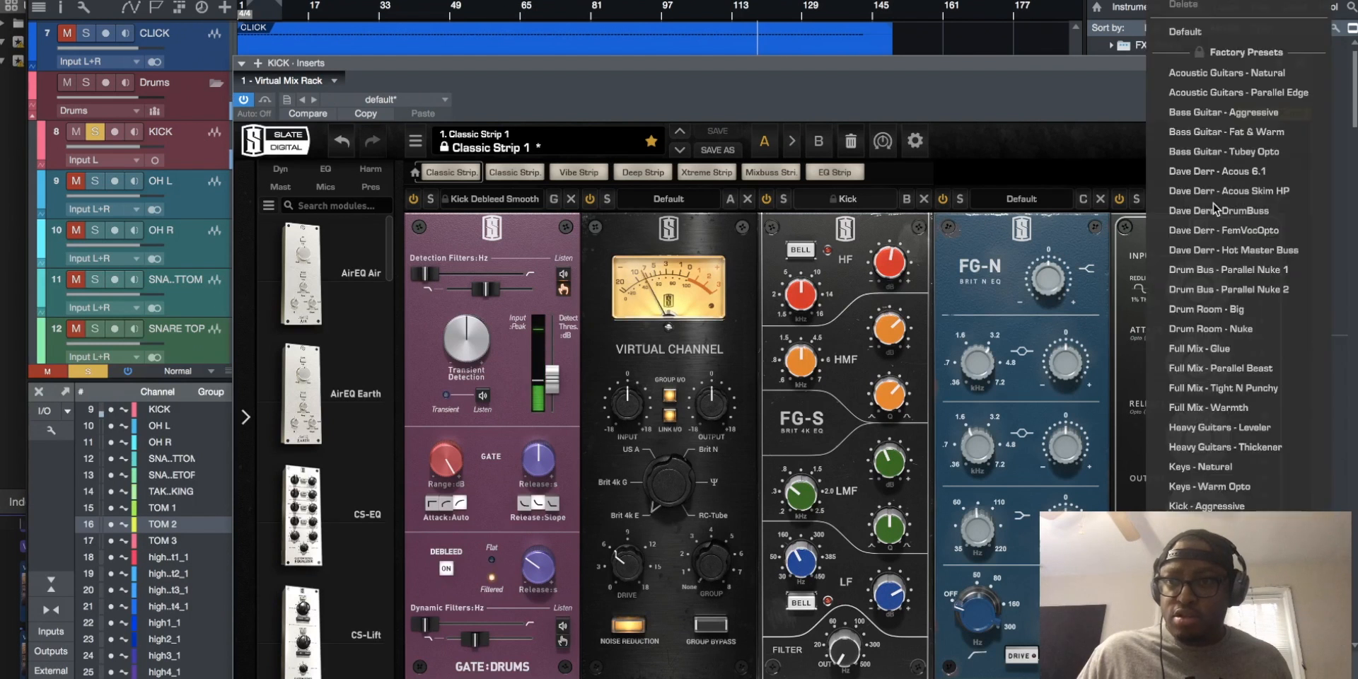
{"action": "left_click", "coordinate": [1204, 525]}
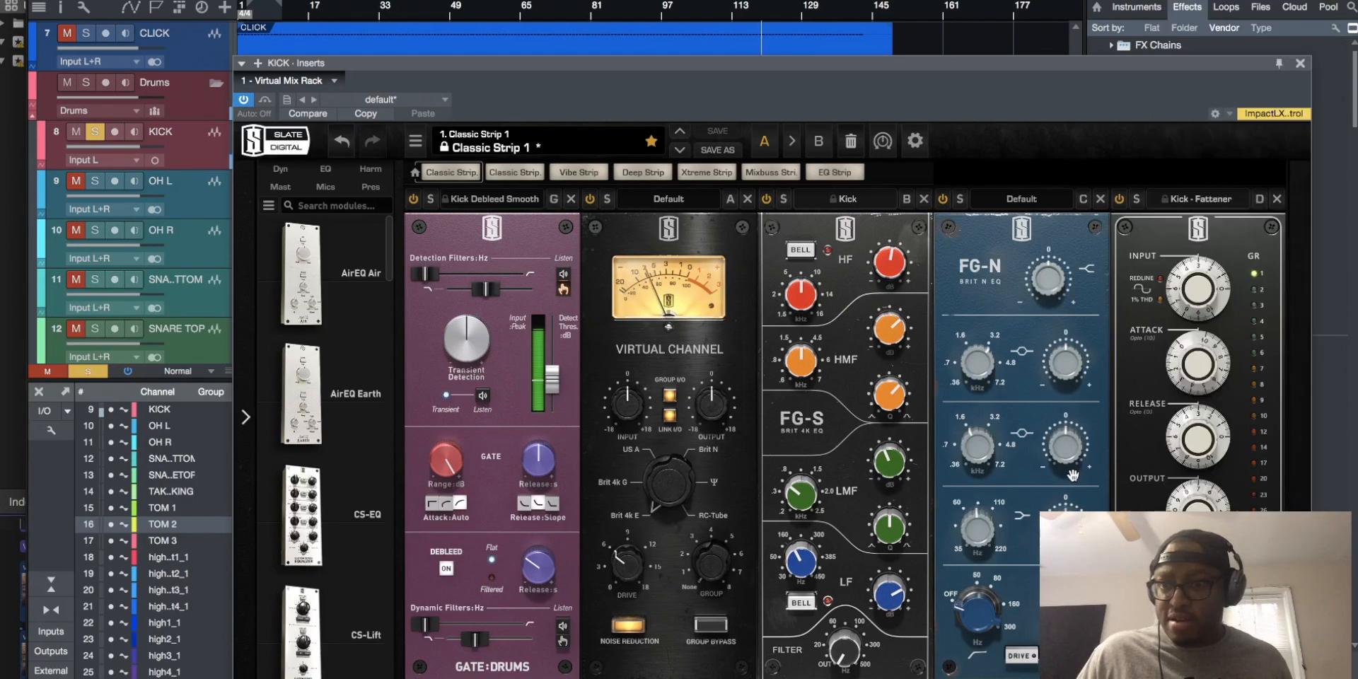
{"action": "left_click", "coordinate": [1300, 64]}
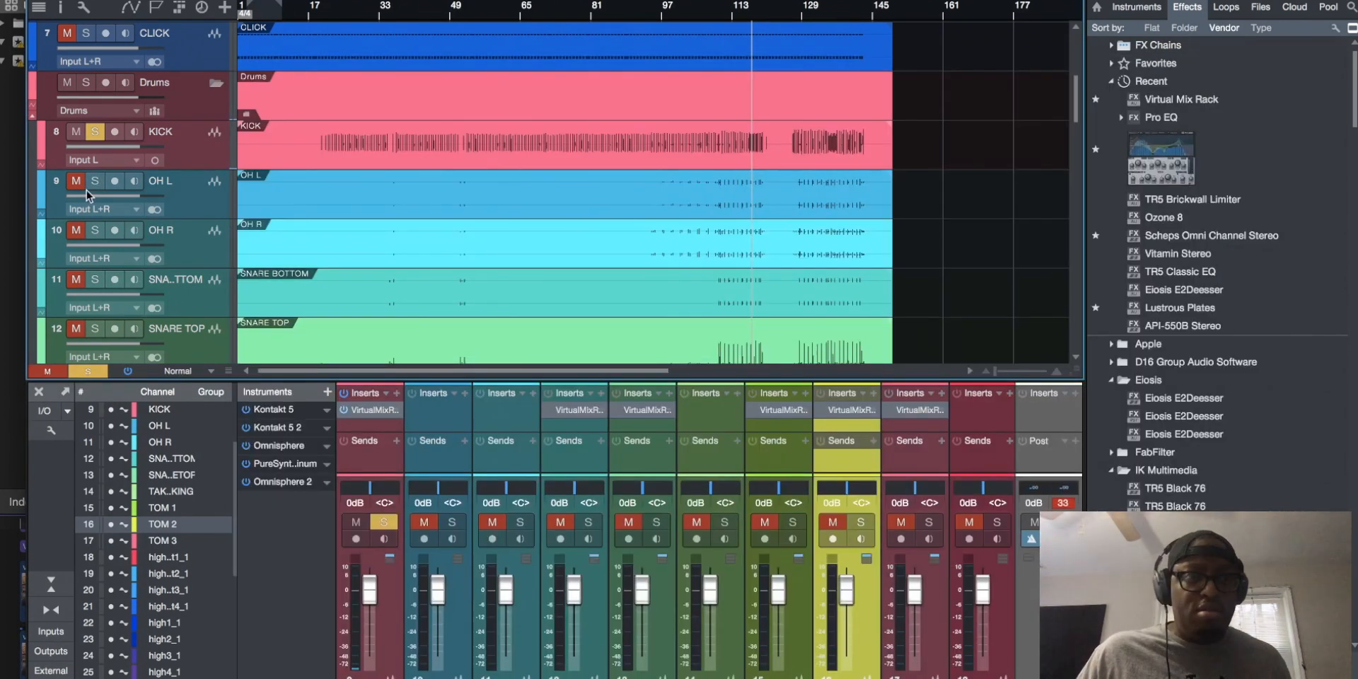
Solo the SNARE TOP track and take KICK out of solo
{"action": "scroll", "coordinate": [81, 306], "scroll_direction": "down", "scroll_amount": 1}
{"action": "scroll", "coordinate": [81, 305], "scroll_direction": "down", "scroll_amount": 1}
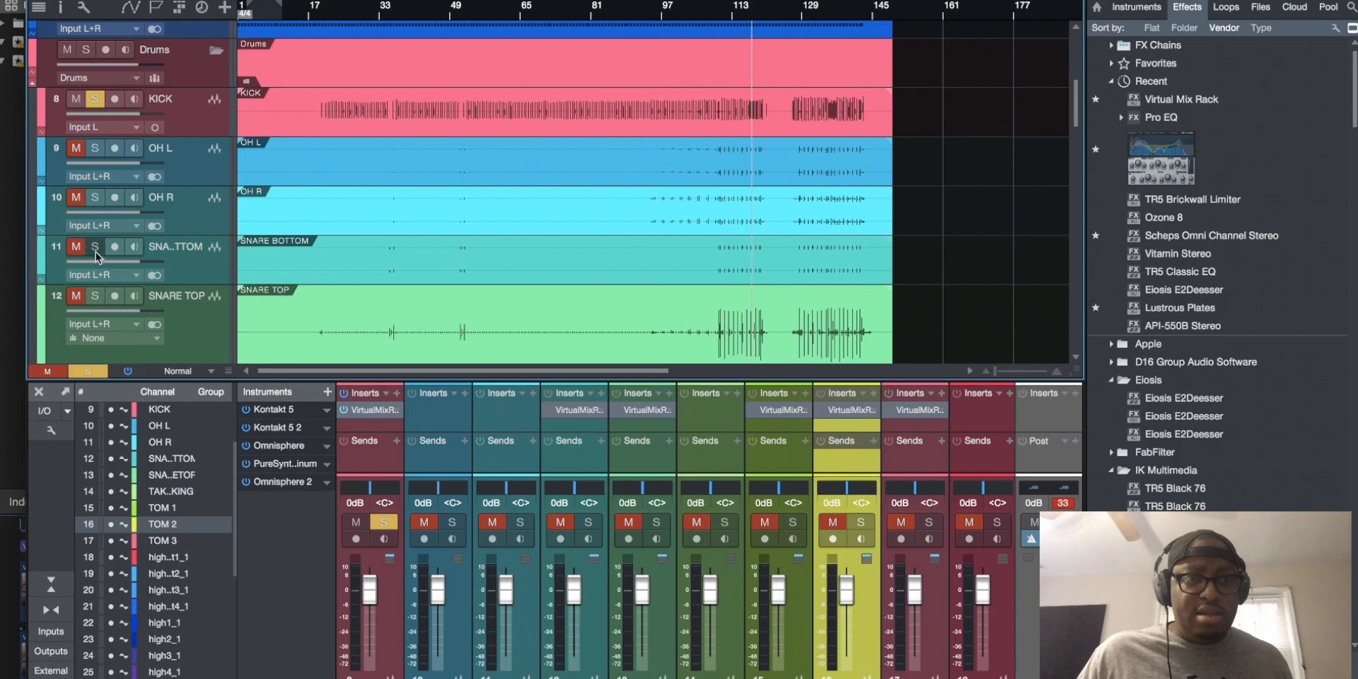
{"action": "left_click", "coordinate": [96, 296]}
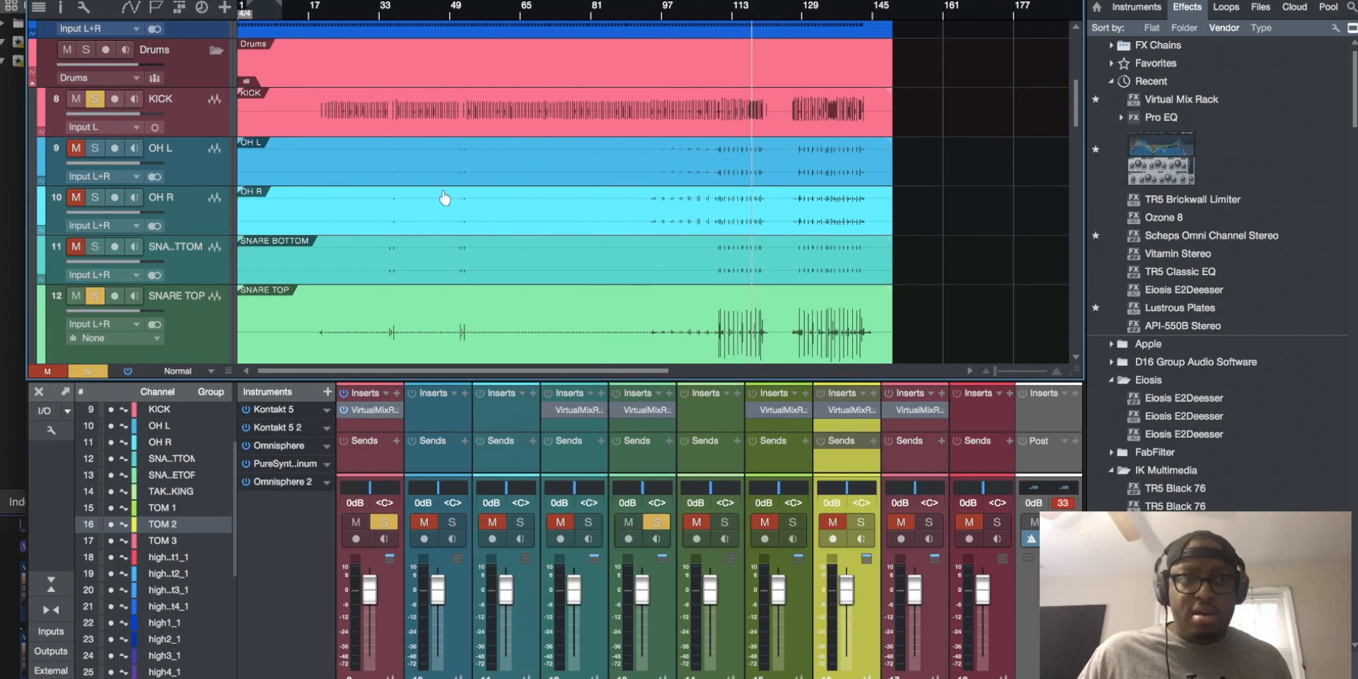
{"action": "left_click", "coordinate": [95, 98]}
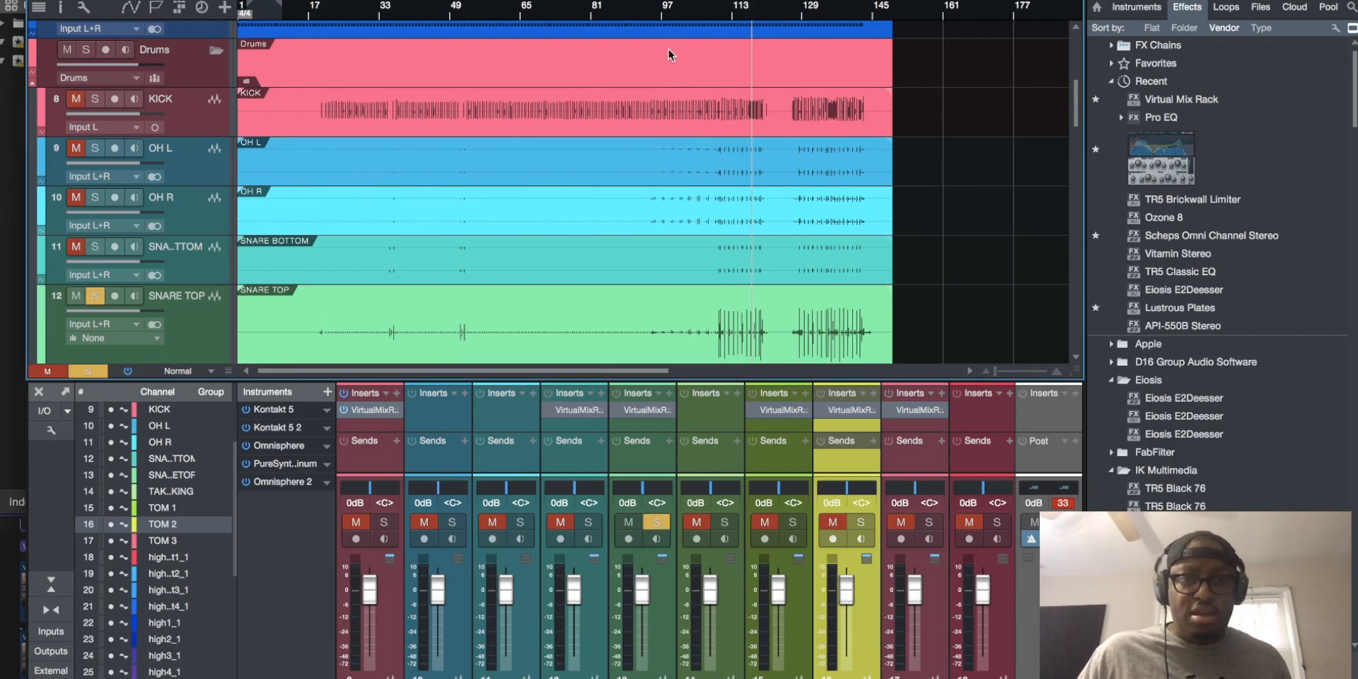
Play the soloed SNARE TOP track from around bar 111, and again from around bar 108
{"action": "left_click", "coordinate": [734, 14]}
{"action": "key", "text": "space"}
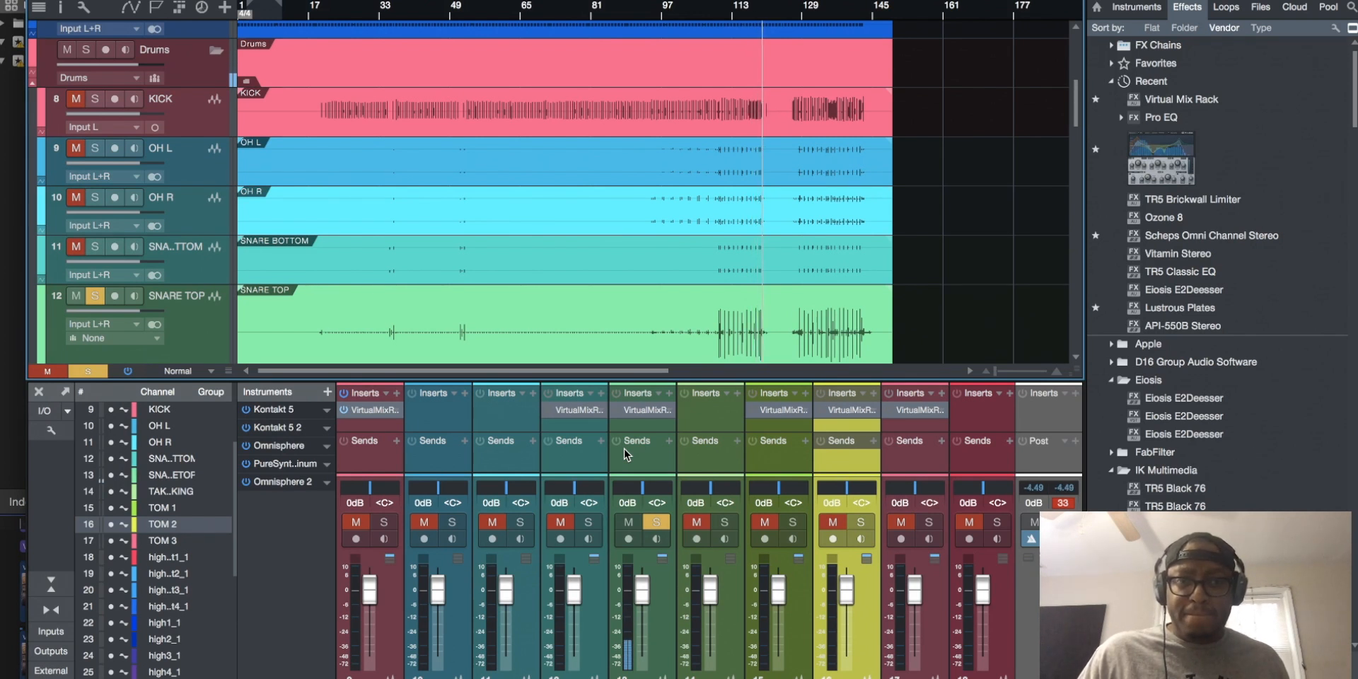
{"action": "left_click", "coordinate": [719, 9]}
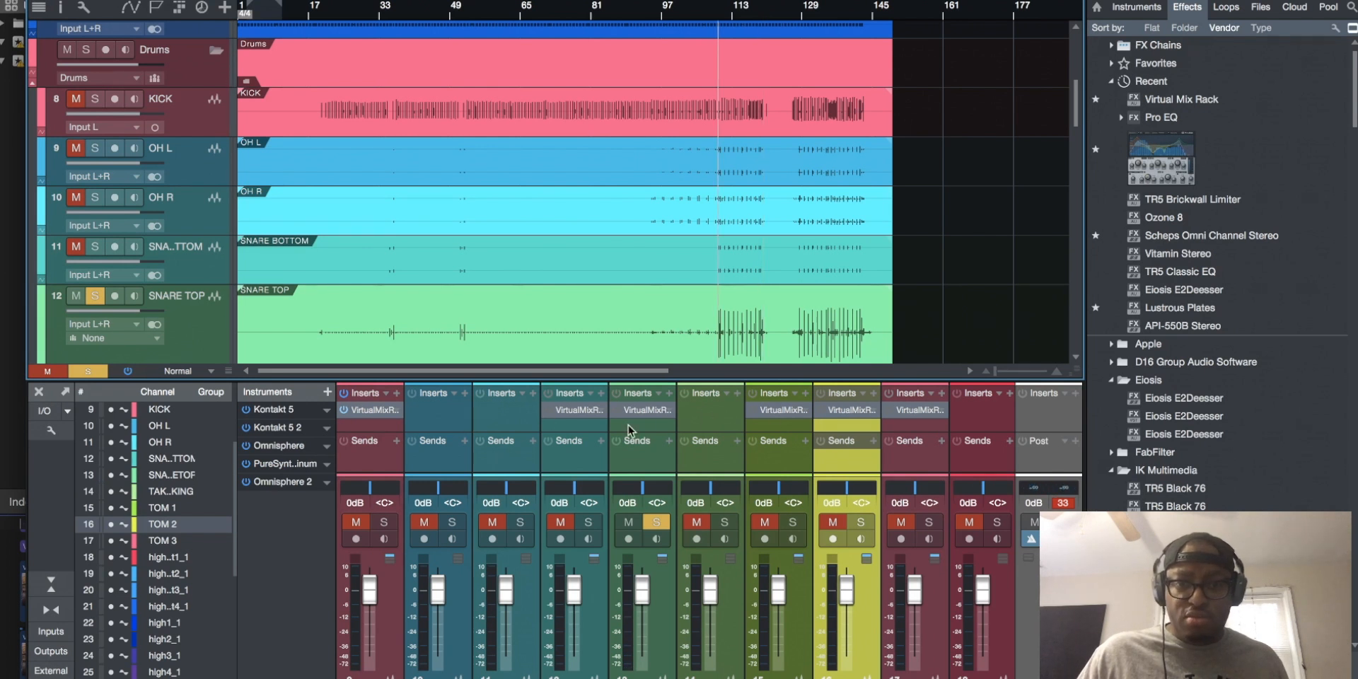
Open the Virtual Mix Rack on SNARE TOP and load the Snare Debleed Natural preset in its Gate:Drums module
{"action": "left_click", "coordinate": [648, 410]}
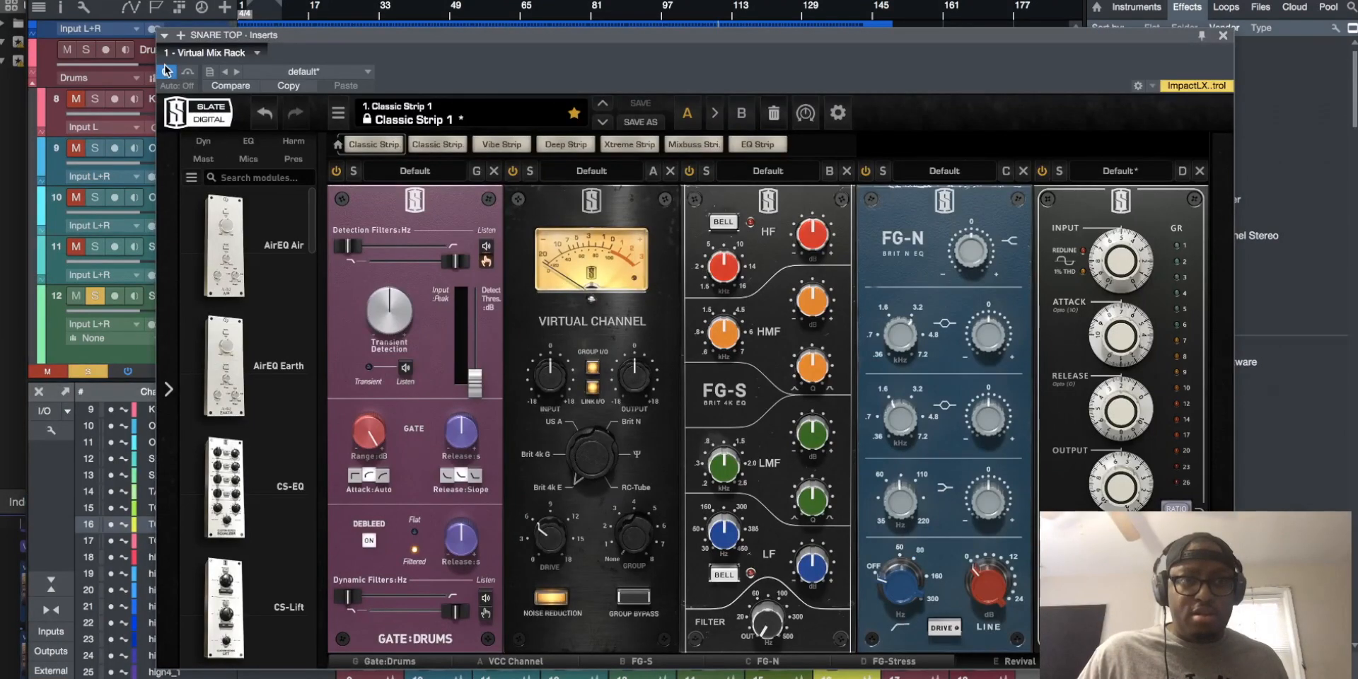
{"action": "left_click", "coordinate": [429, 172]}
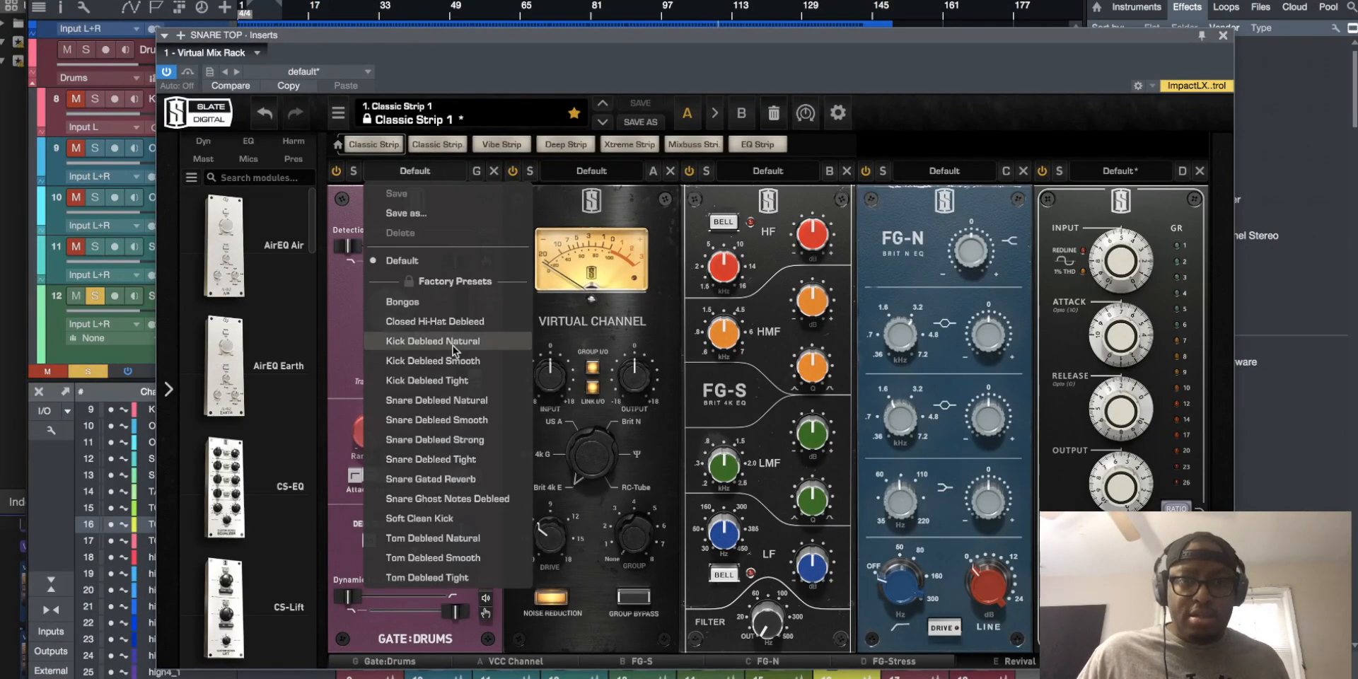
{"action": "left_click", "coordinate": [451, 400]}
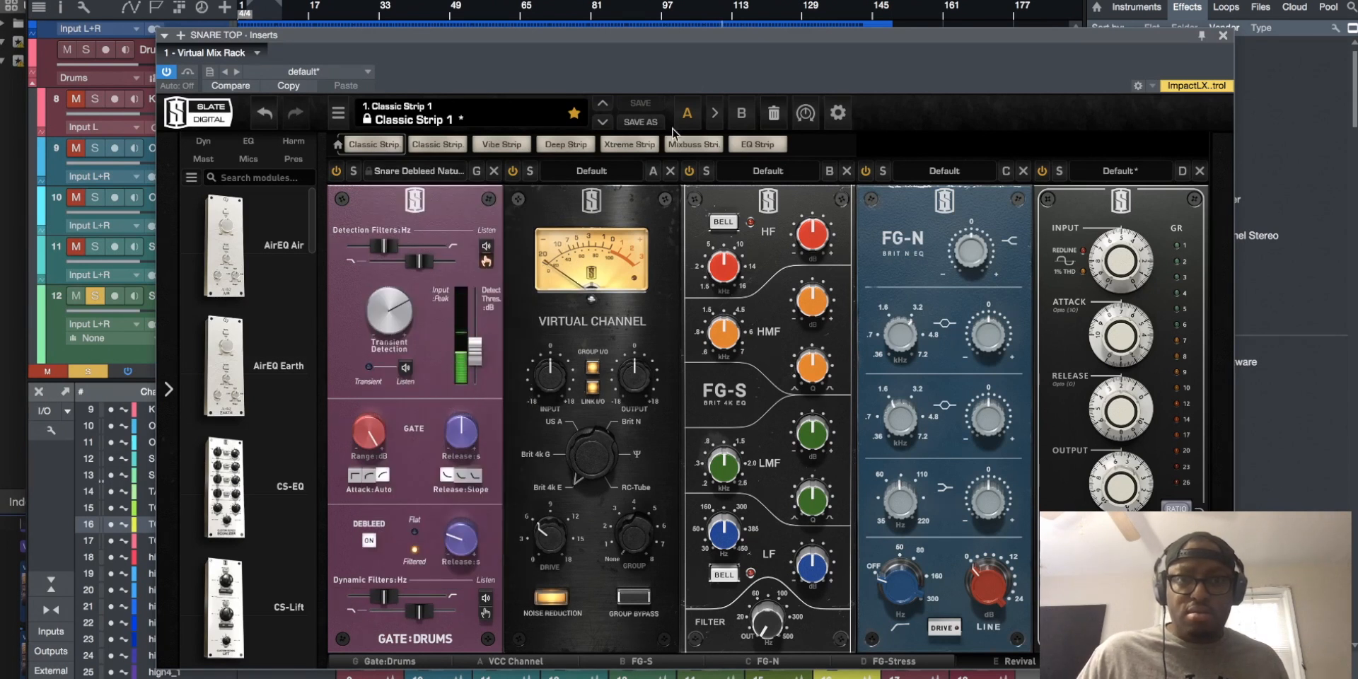
Compare the playing SNARE TOP track with its Virtual Mix Rack switched off and back on, moving the plug-in window clear of the tracks
{"action": "left_click_drag", "start_coordinate": [699, 40], "coordinate": [665, 379]}
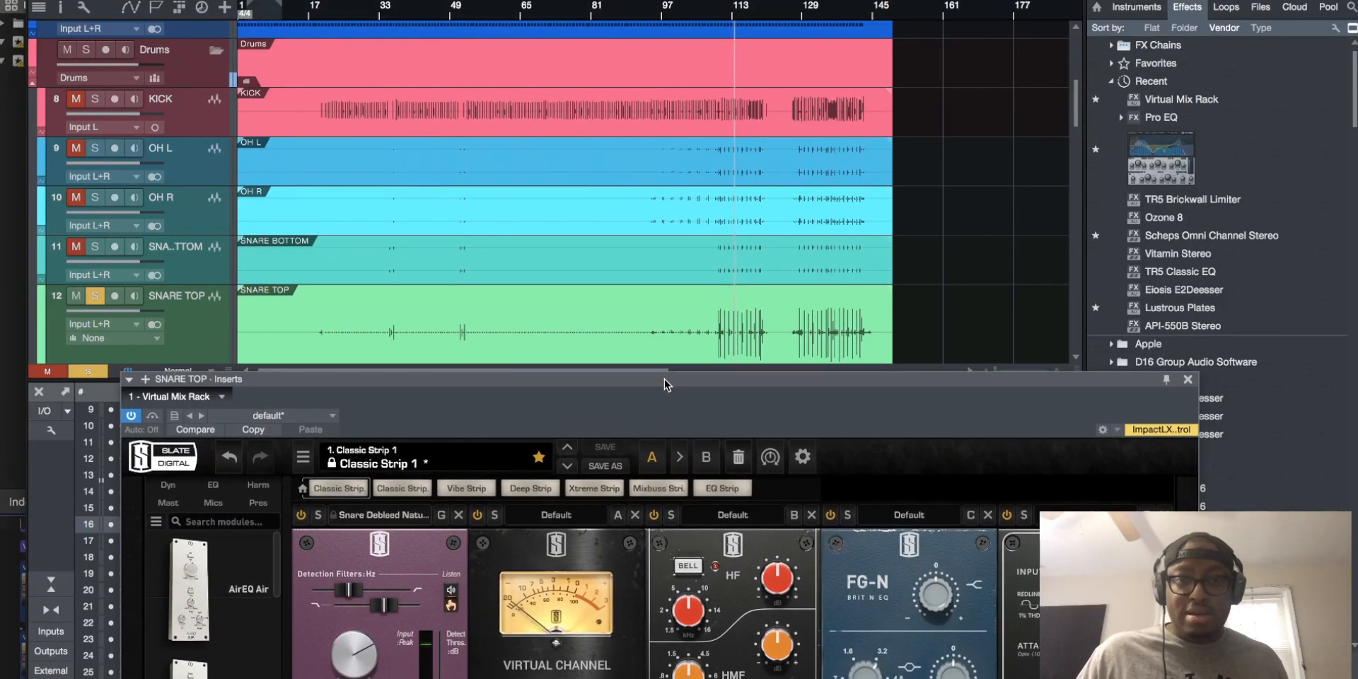
{"action": "left_click", "coordinate": [131, 416]}
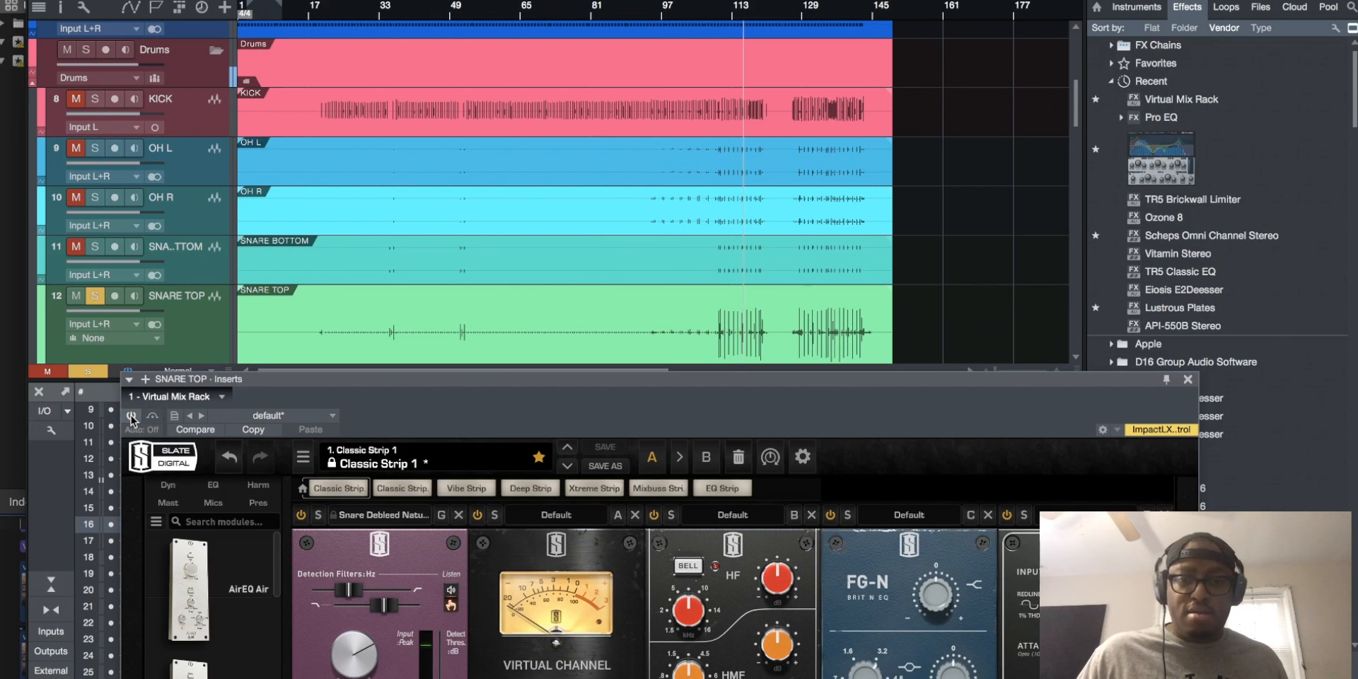
{"action": "left_click", "coordinate": [131, 416]}
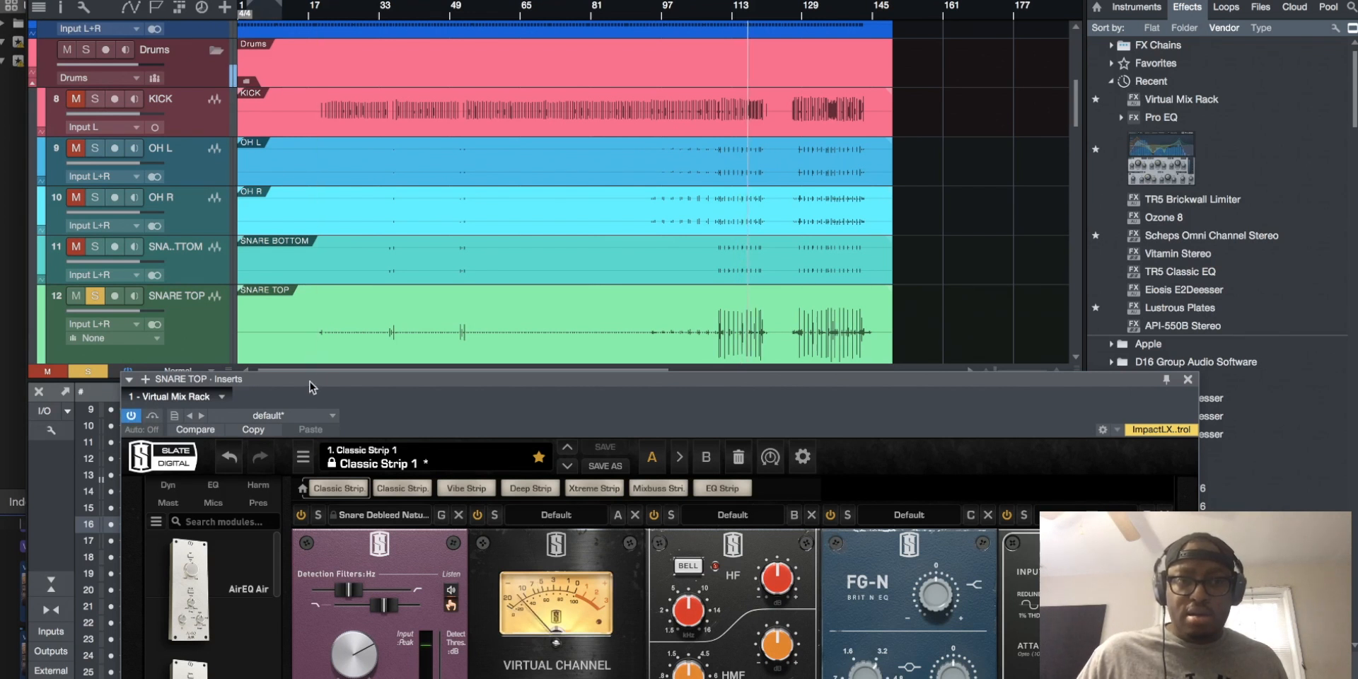
Try the Snare Debleed Smooth preset in the Gate:Drums module on SNARE TOP
{"action": "left_click_drag", "start_coordinate": [311, 380], "coordinate": [324, 171]}
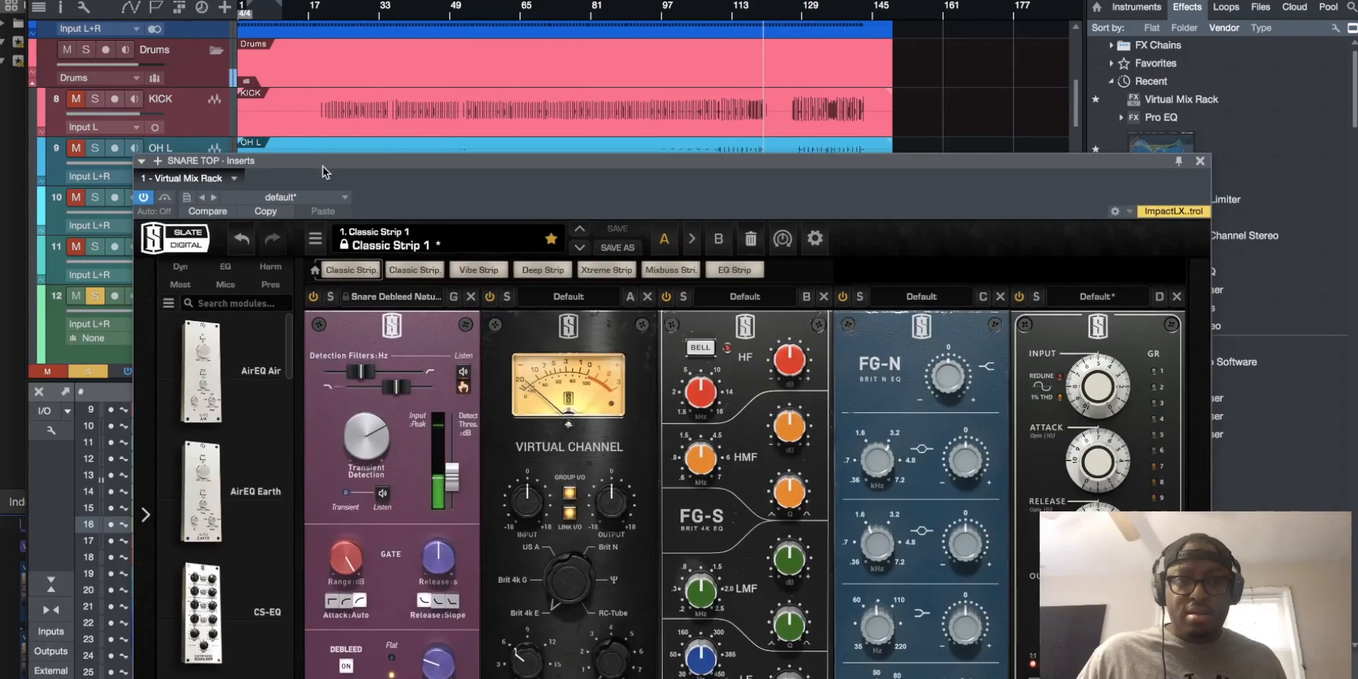
{"action": "left_click", "coordinate": [372, 299]}
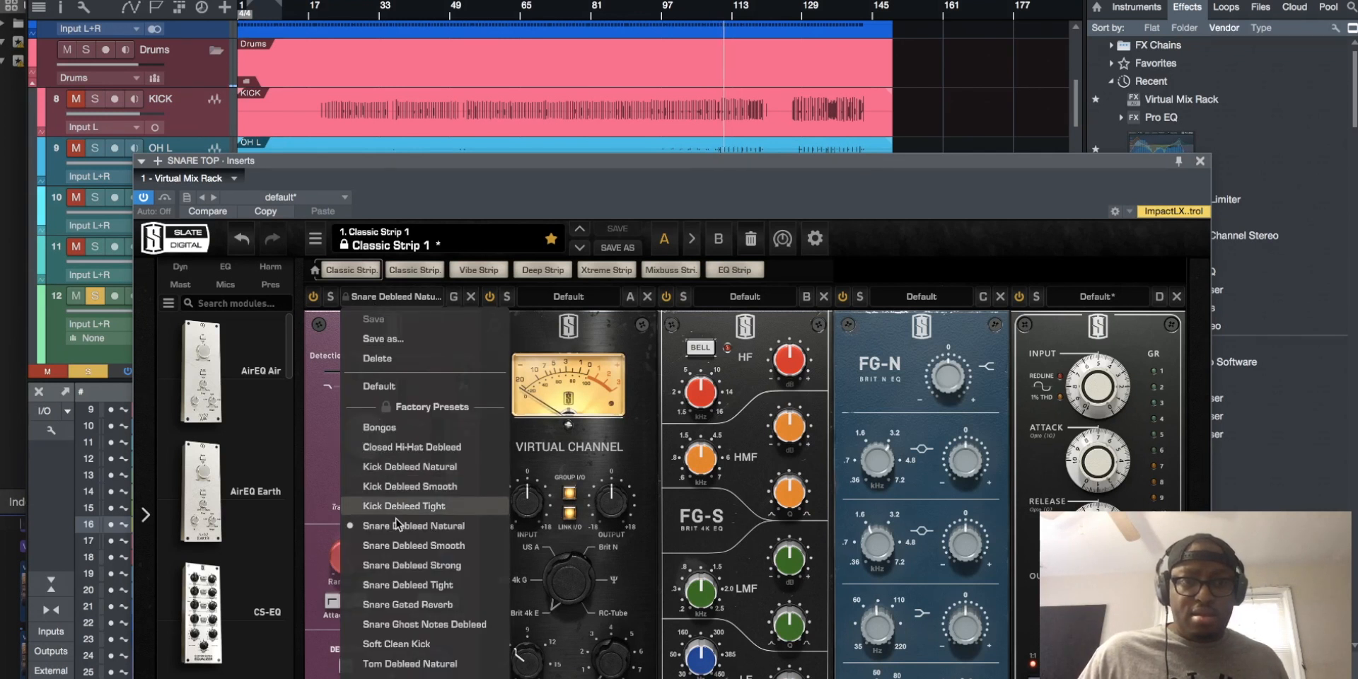
{"action": "left_click", "coordinate": [400, 545]}
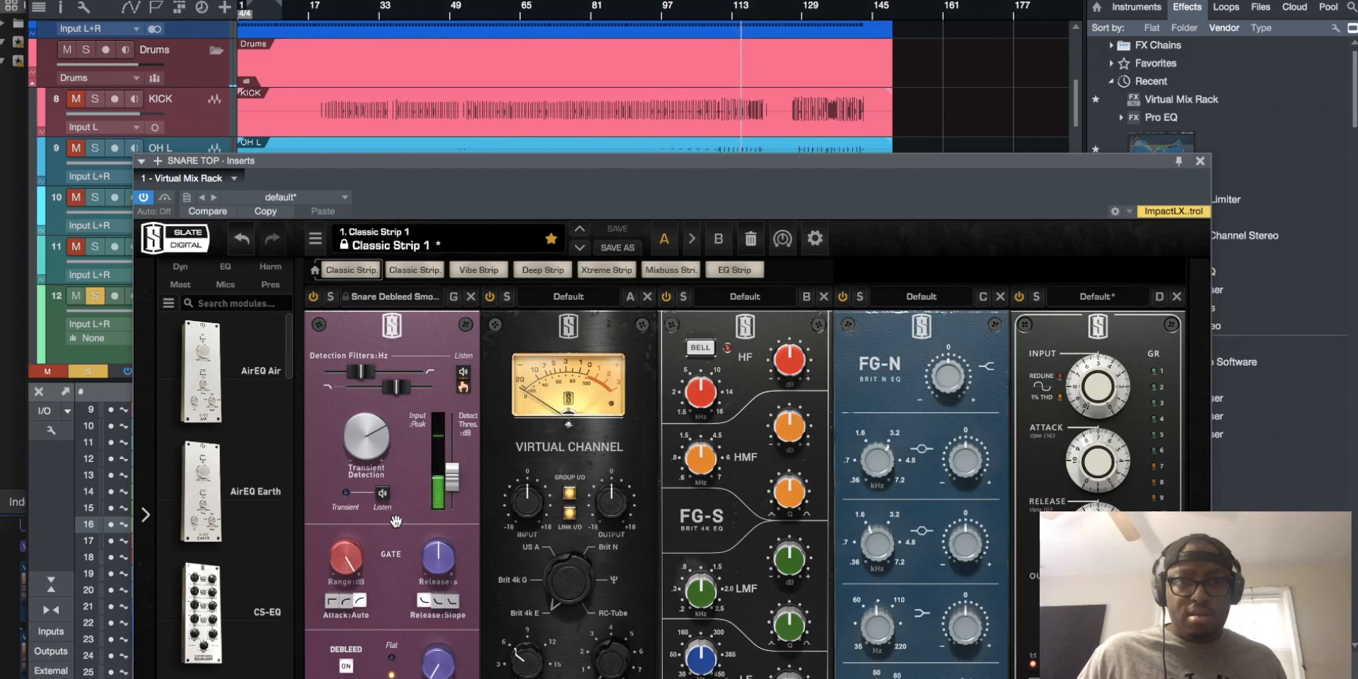
Load the Snare Debleed Strong preset in the SNARE TOP gate, audition it from around bar 110 and stop playback
{"action": "left_click", "coordinate": [409, 298]}
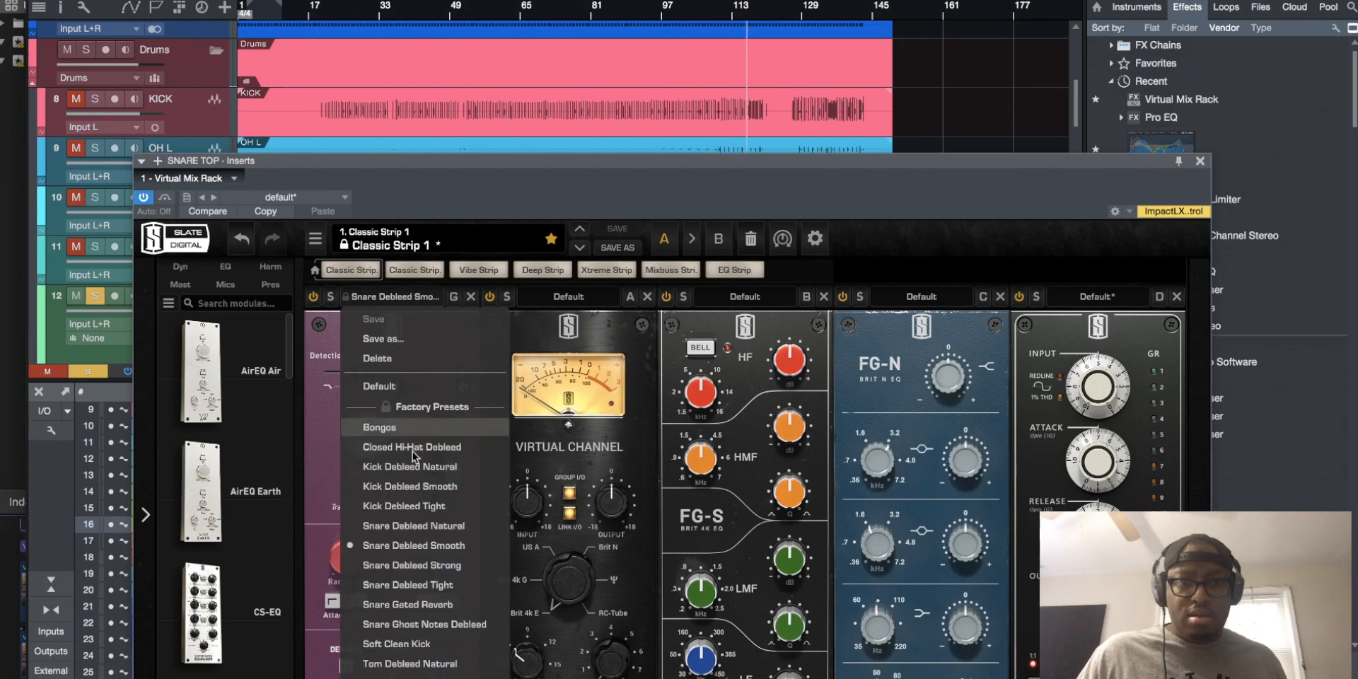
{"action": "left_click", "coordinate": [422, 565]}
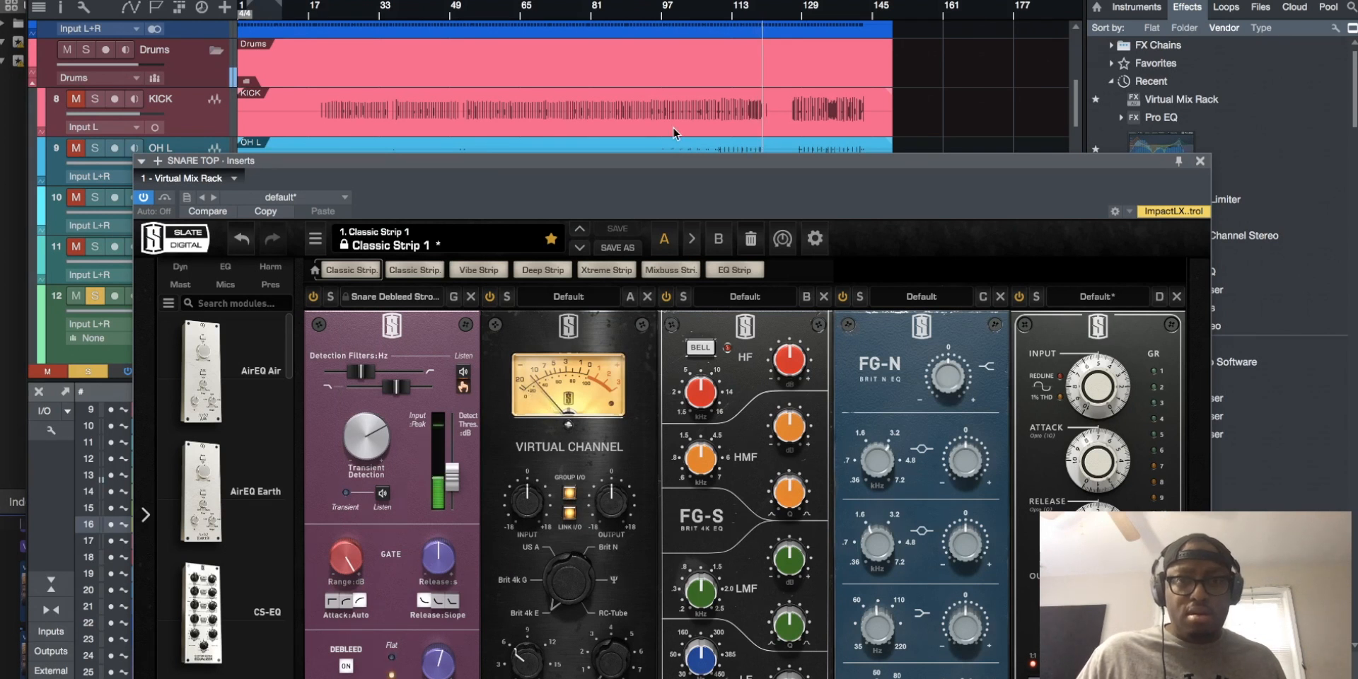
{"action": "left_click", "coordinate": [725, 13]}
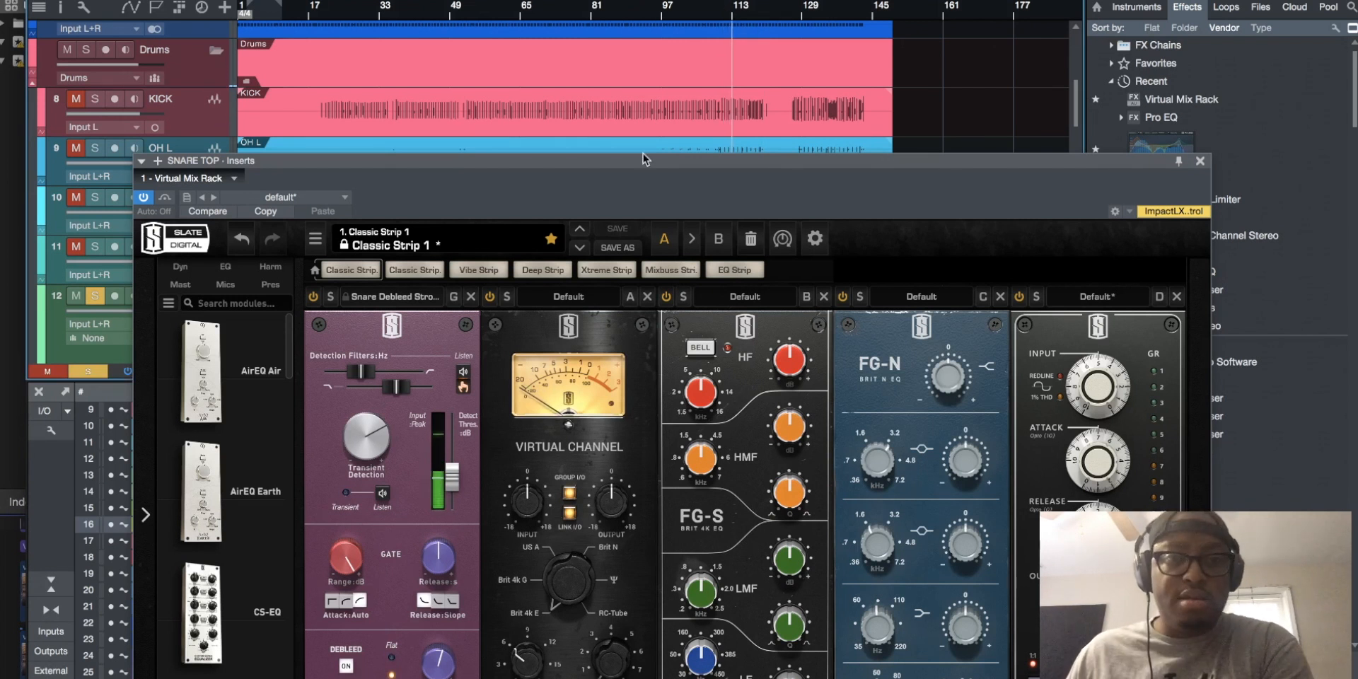
{"action": "left_click", "coordinate": [312, 296]}
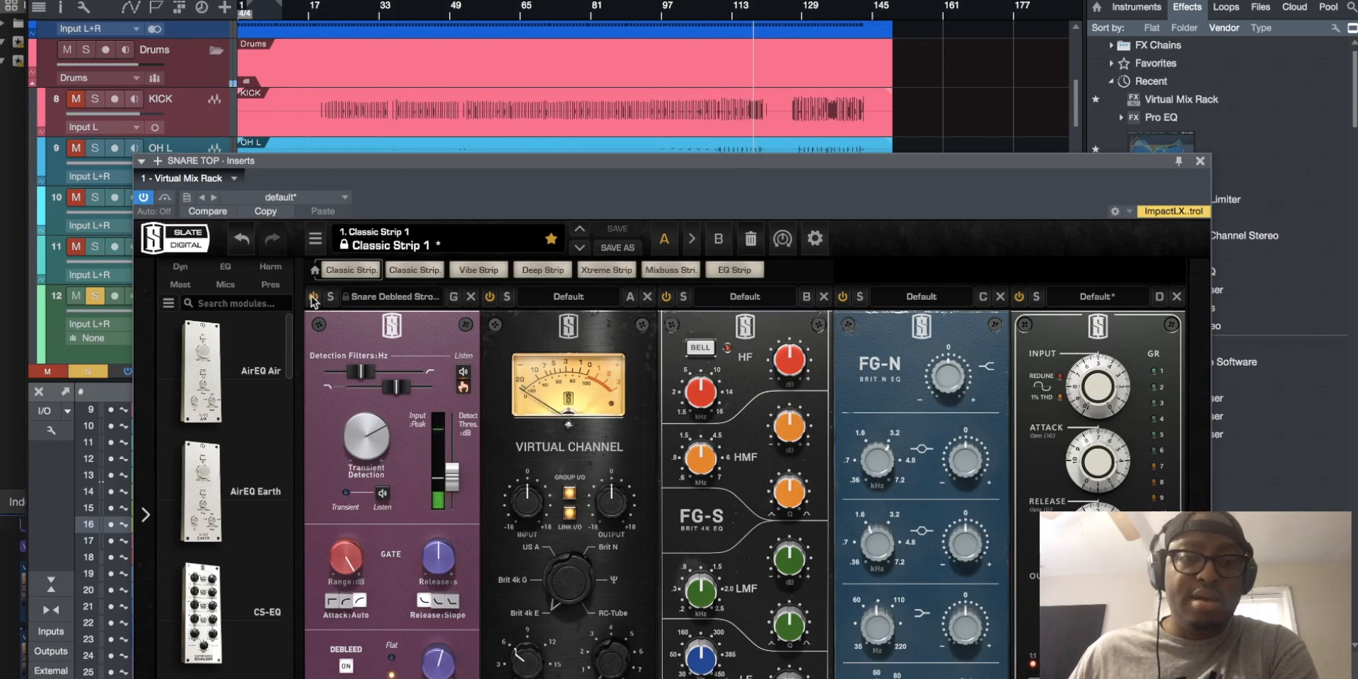
{"action": "key", "text": "space"}
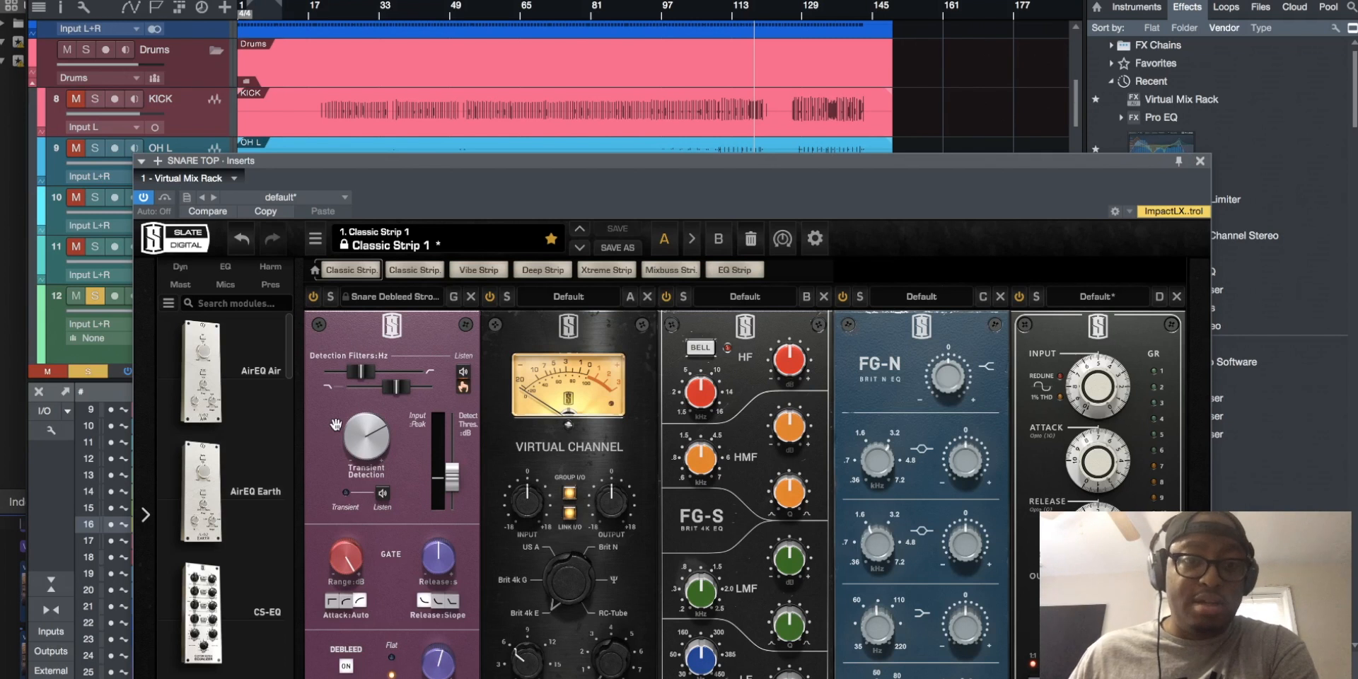
Load the Snare 1 preset in both the FG-S and FG-N equalizers on SNARE TOP
{"action": "left_click", "coordinate": [732, 298]}
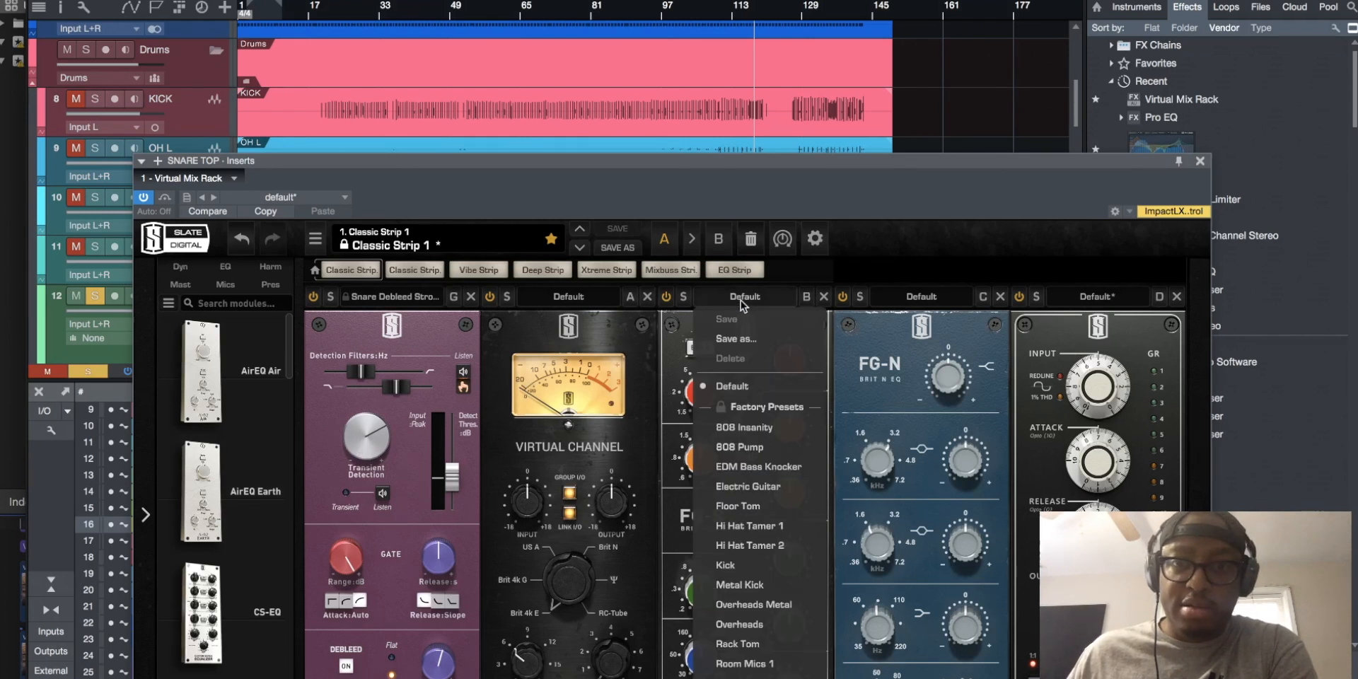
{"action": "left_click", "coordinate": [744, 672]}
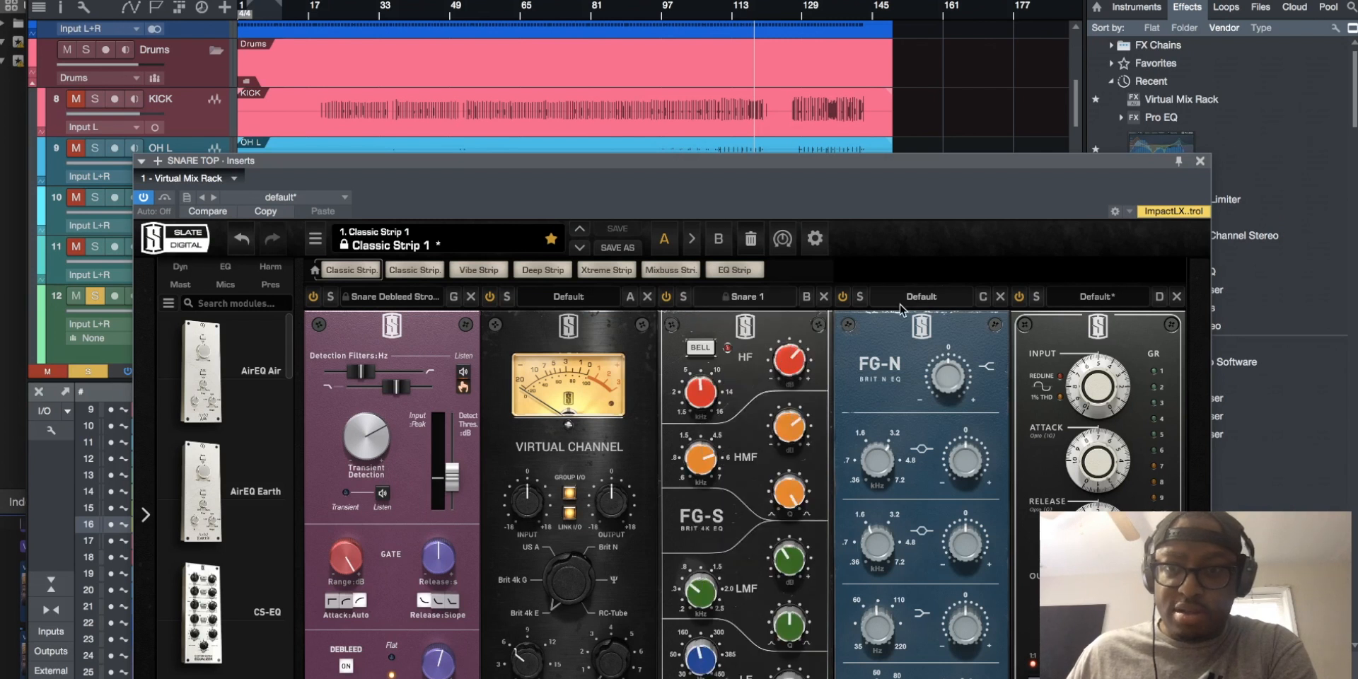
{"action": "left_click", "coordinate": [1107, 300]}
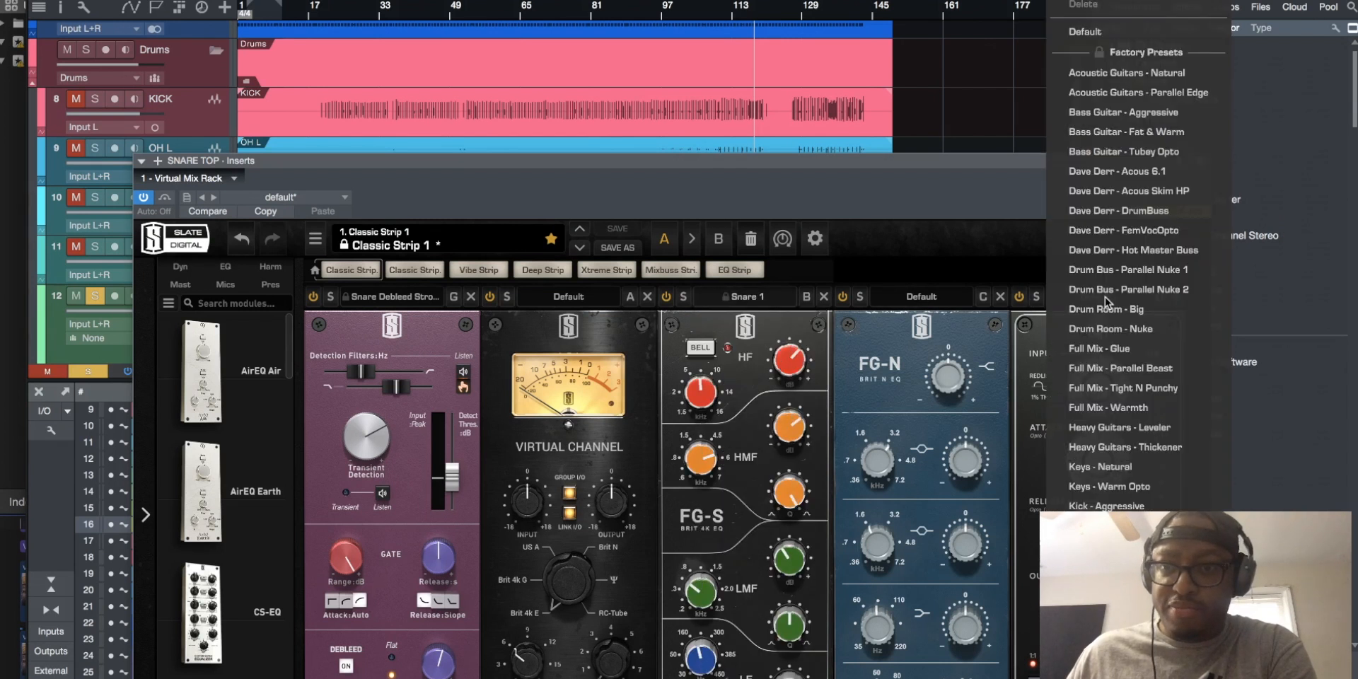
{"action": "left_click", "coordinate": [909, 296]}
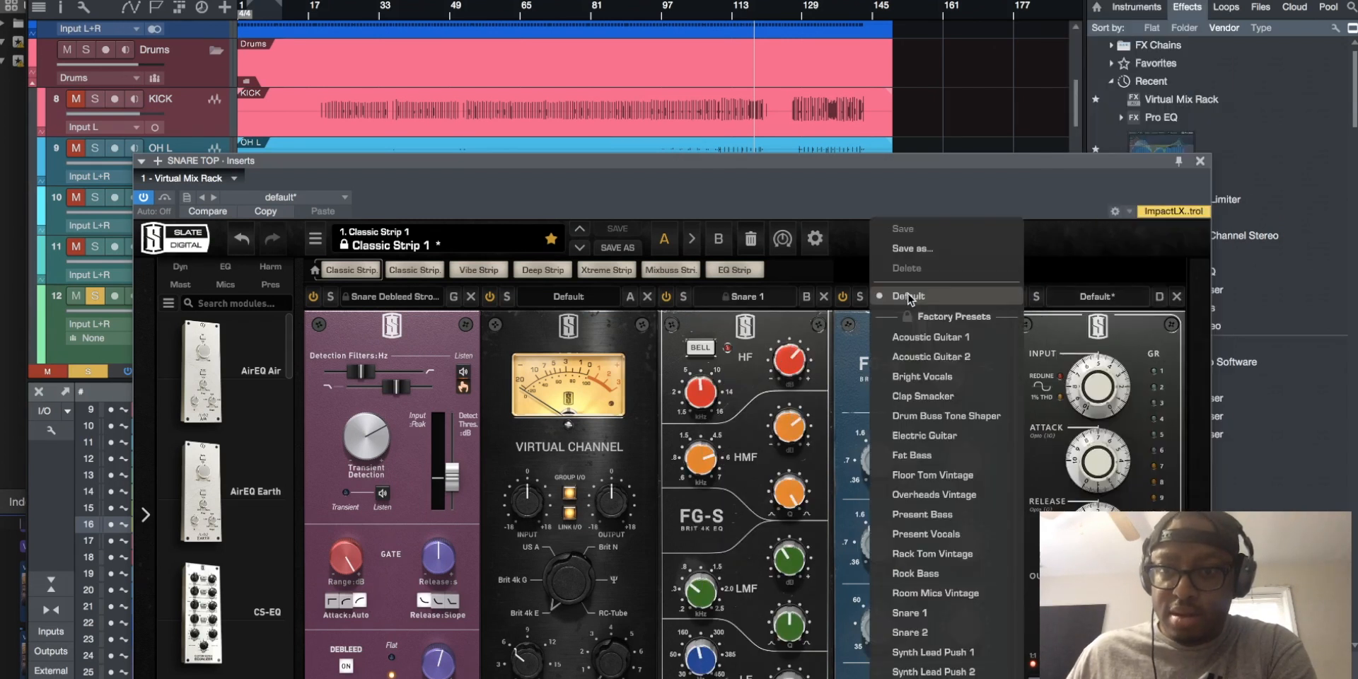
{"action": "left_click", "coordinate": [911, 612]}
Load the Snare - Punchy 1 preset in the FG-Stress compressor and audition the snare from around bar 110
{"action": "left_click", "coordinate": [1110, 294]}
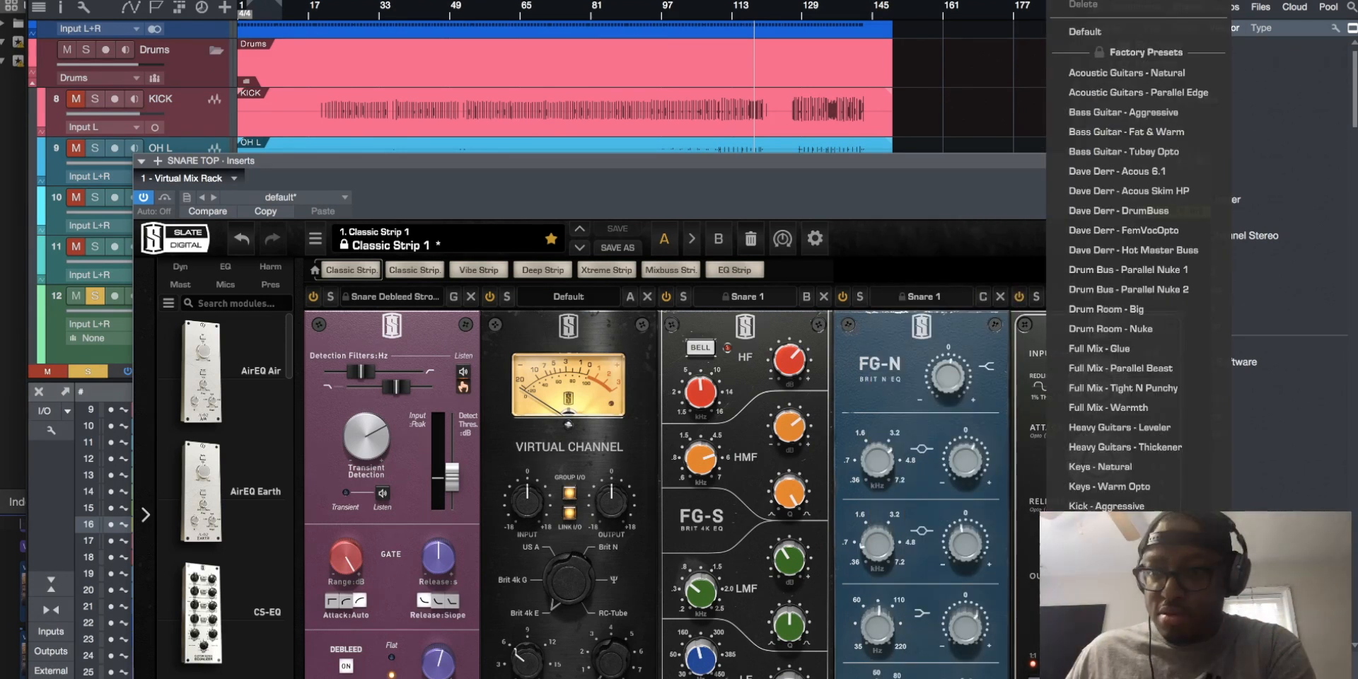
{"action": "left_click", "coordinate": [1103, 604]}
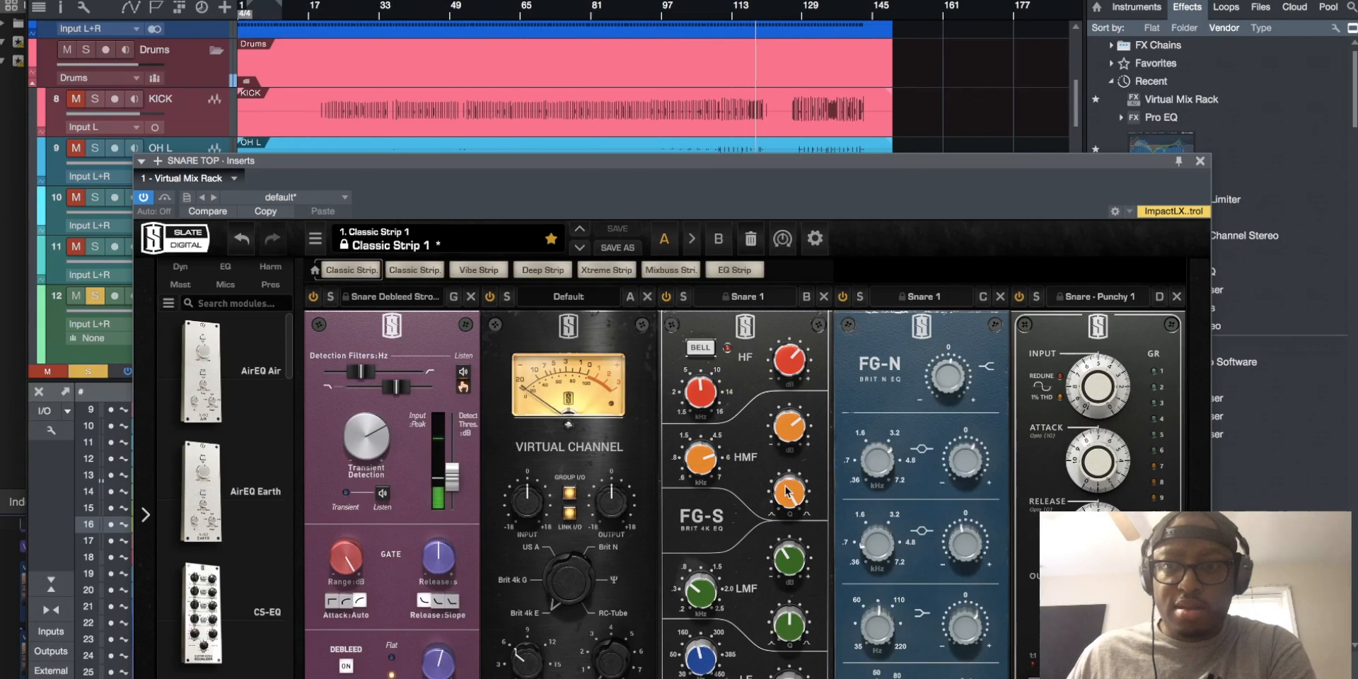
{"action": "left_click", "coordinate": [728, 12]}
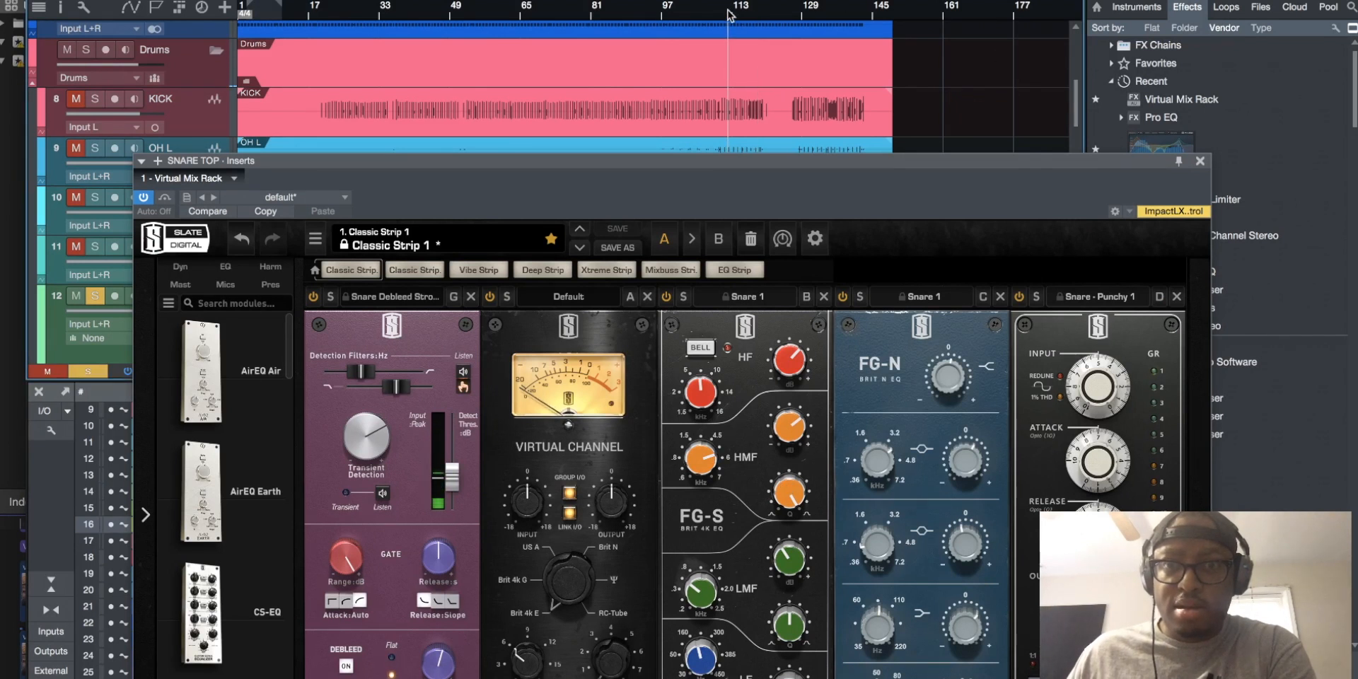
Lower the FG-Stress input slightly and close the SNARE TOP plug-in window
{"action": "mouse_move", "coordinate": [1094, 391]}
{"action": "left_click_drag", "start_coordinate": [1093, 391], "coordinate": [1090, 422]}
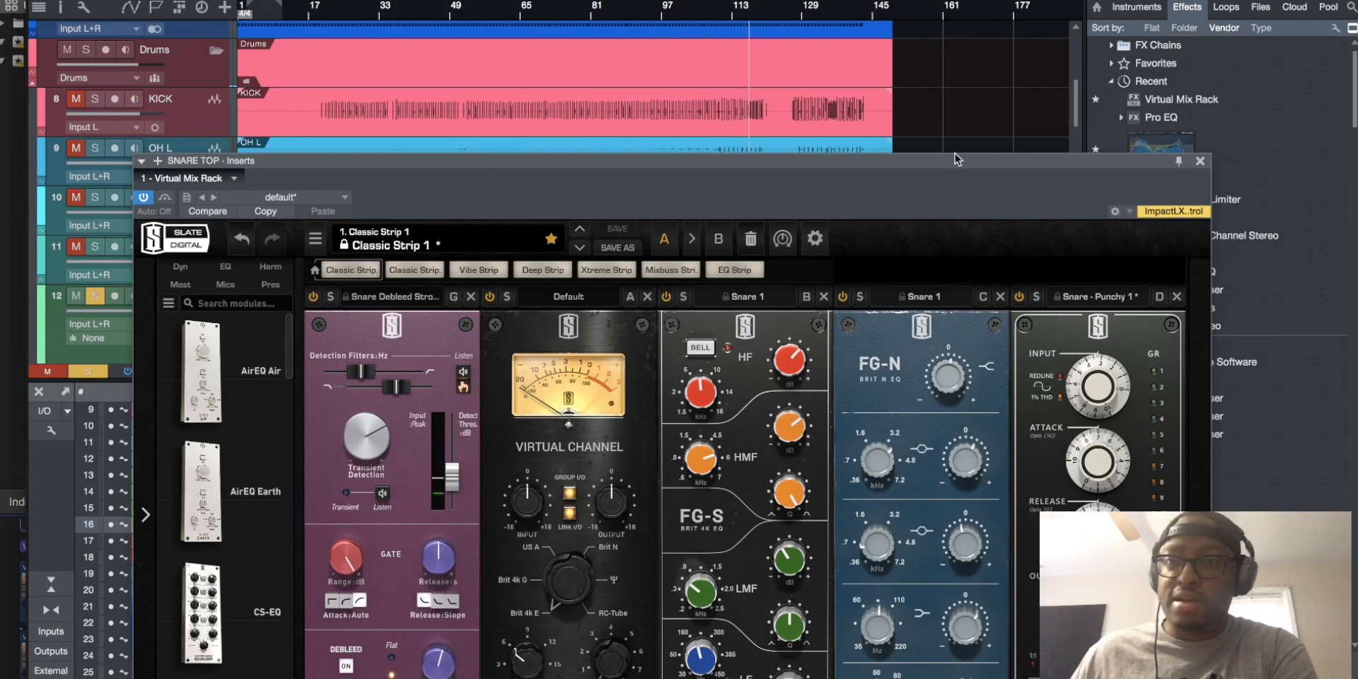
{"action": "left_click", "coordinate": [1200, 160]}
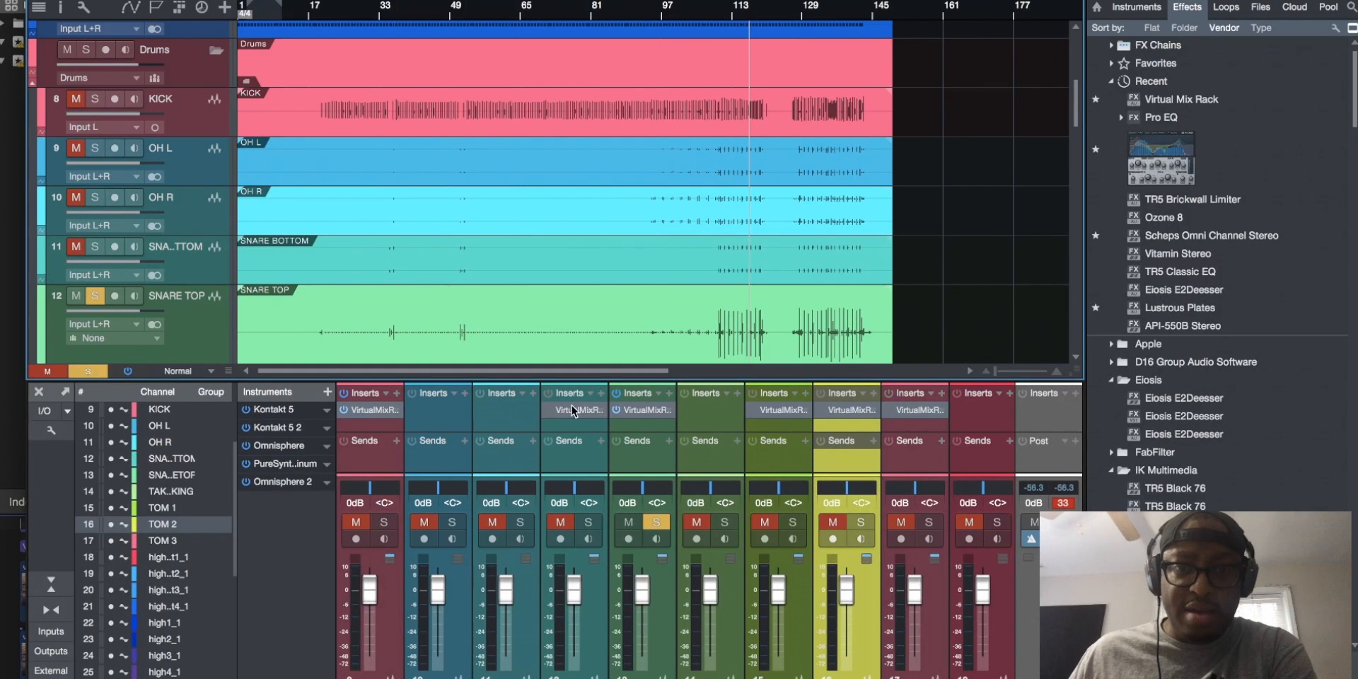
Replace the Virtual Mix Rack on SNARE BOTTOM with a copy of the one on SNARE TOP
{"action": "right_click", "coordinate": [599, 410]}
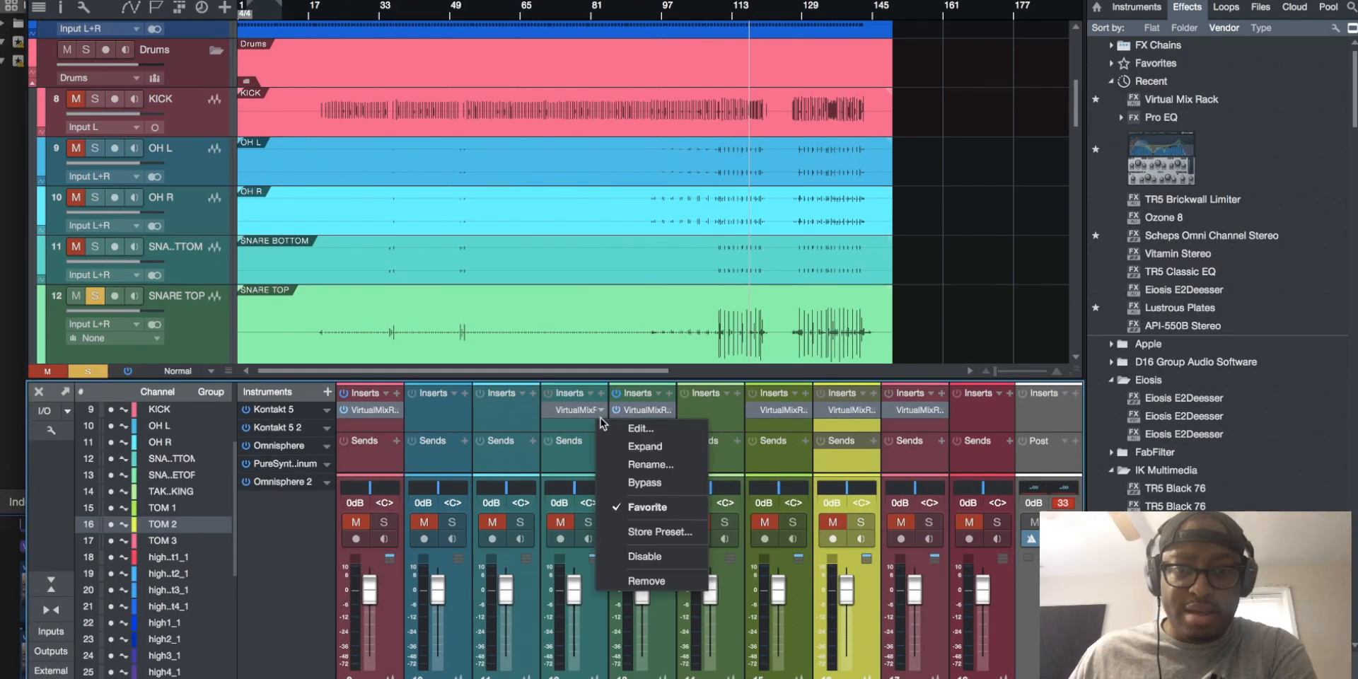
{"action": "left_click", "coordinate": [628, 580]}
{"action": "left_click_drag", "start_coordinate": [641, 409], "coordinate": [578, 415]}
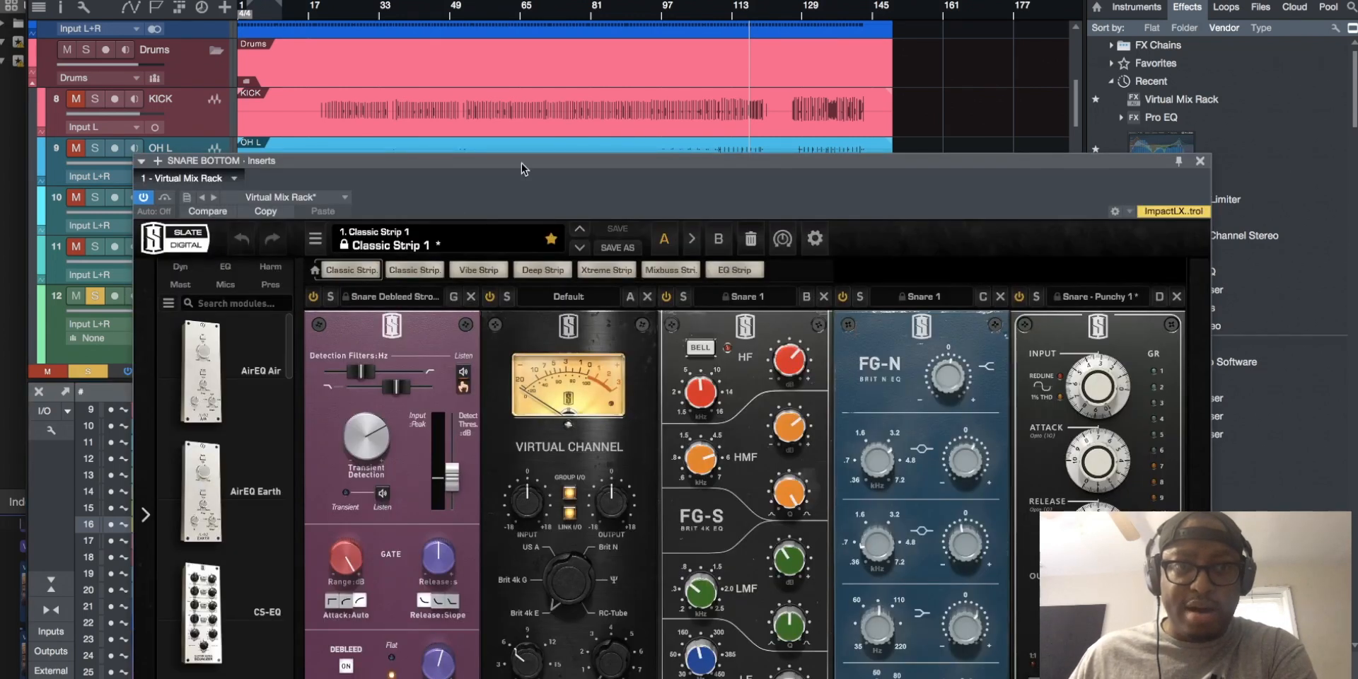
Switch the solo from SNARE TOP to SNARE BOTTOM, close the plug-in window and play from around bar 109
{"action": "left_click", "coordinate": [94, 297]}
{"action": "left_click", "coordinate": [94, 248]}
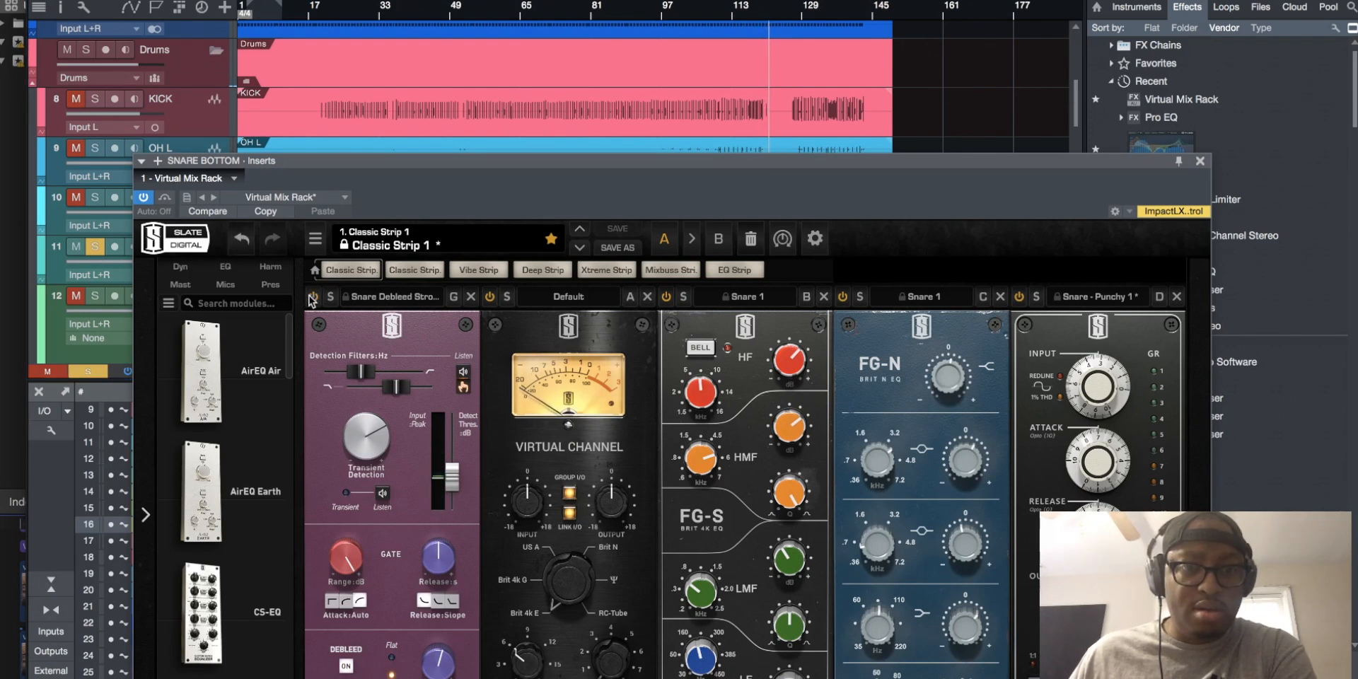
{"action": "left_click", "coordinate": [1199, 161]}
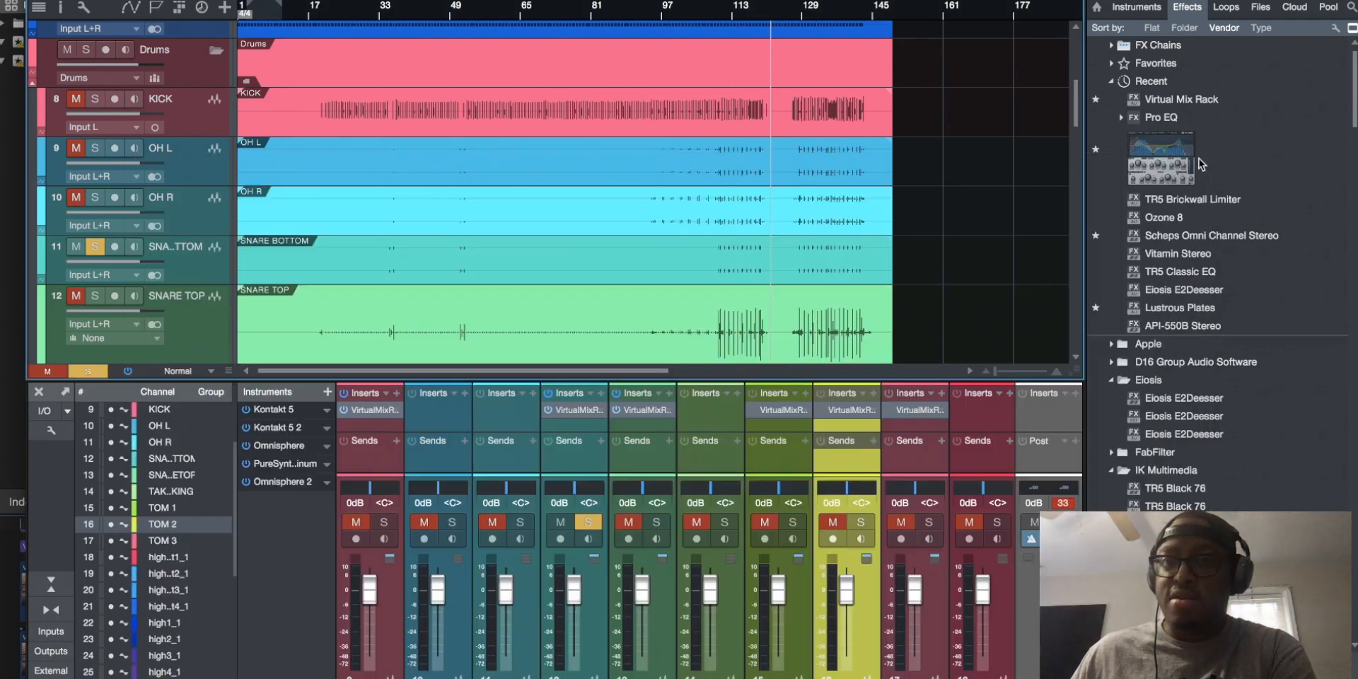
{"action": "left_click", "coordinate": [722, 15]}
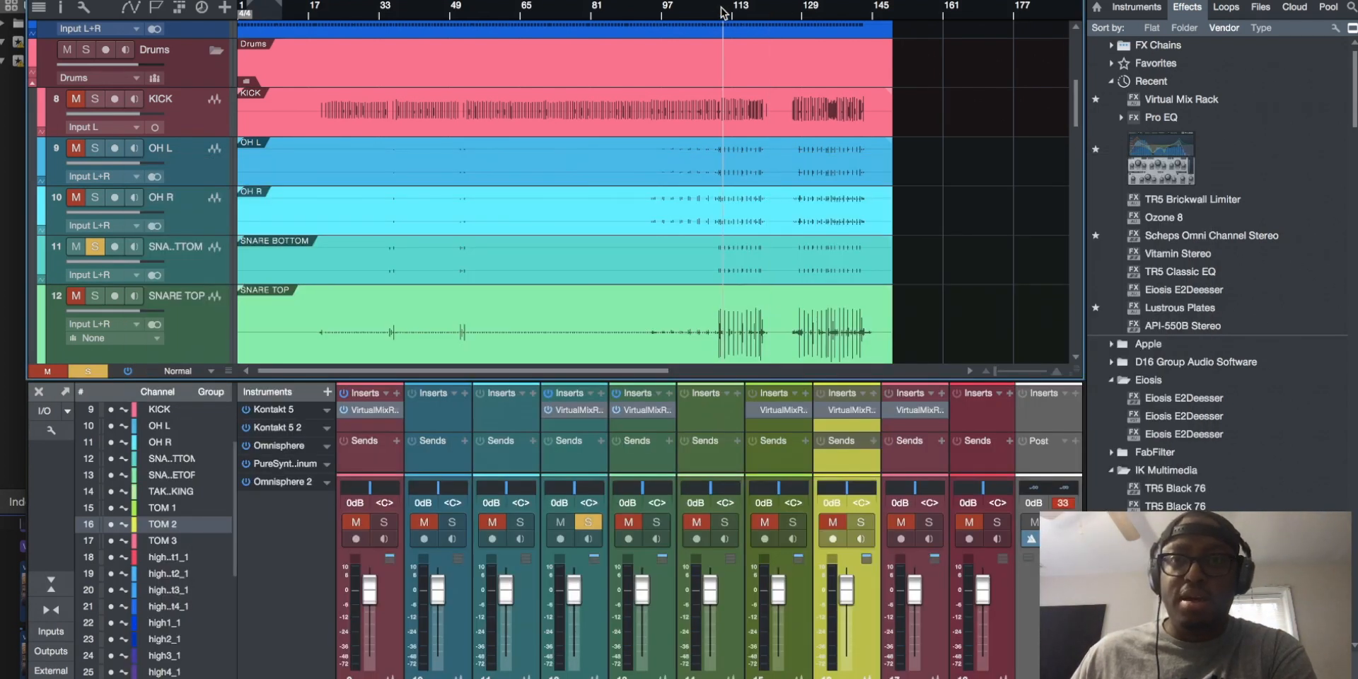
Solo SNARE TOP alongside SNARE BOTTOM briefly, and take both snare tracks out of solo
{"action": "left_click", "coordinate": [94, 296]}
{"action": "left_click", "coordinate": [90, 253]}
{"action": "left_click", "coordinate": [95, 295]}
Solo the TOM 1, TOM 2 and TOM 3 tracks and play them from around bar 96
{"action": "scroll", "coordinate": [191, 251], "scroll_direction": "down", "scroll_amount": 10}
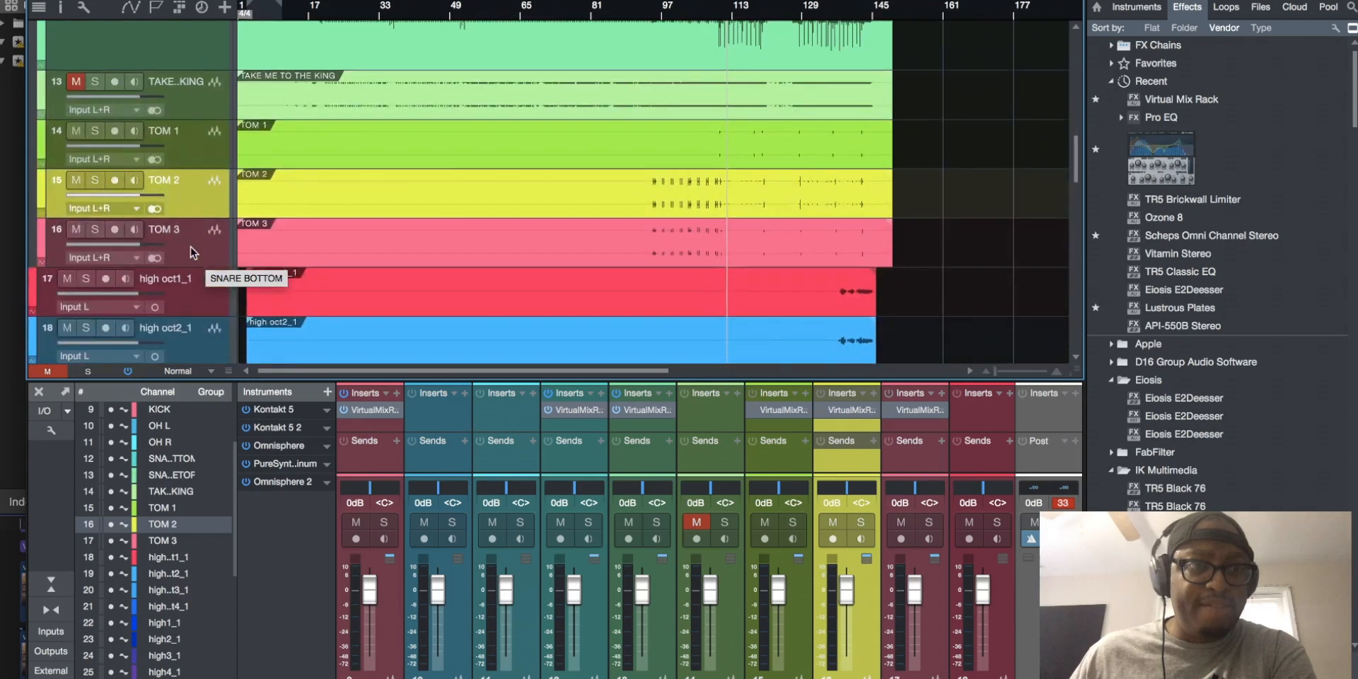
{"action": "left_click", "coordinate": [170, 138]}
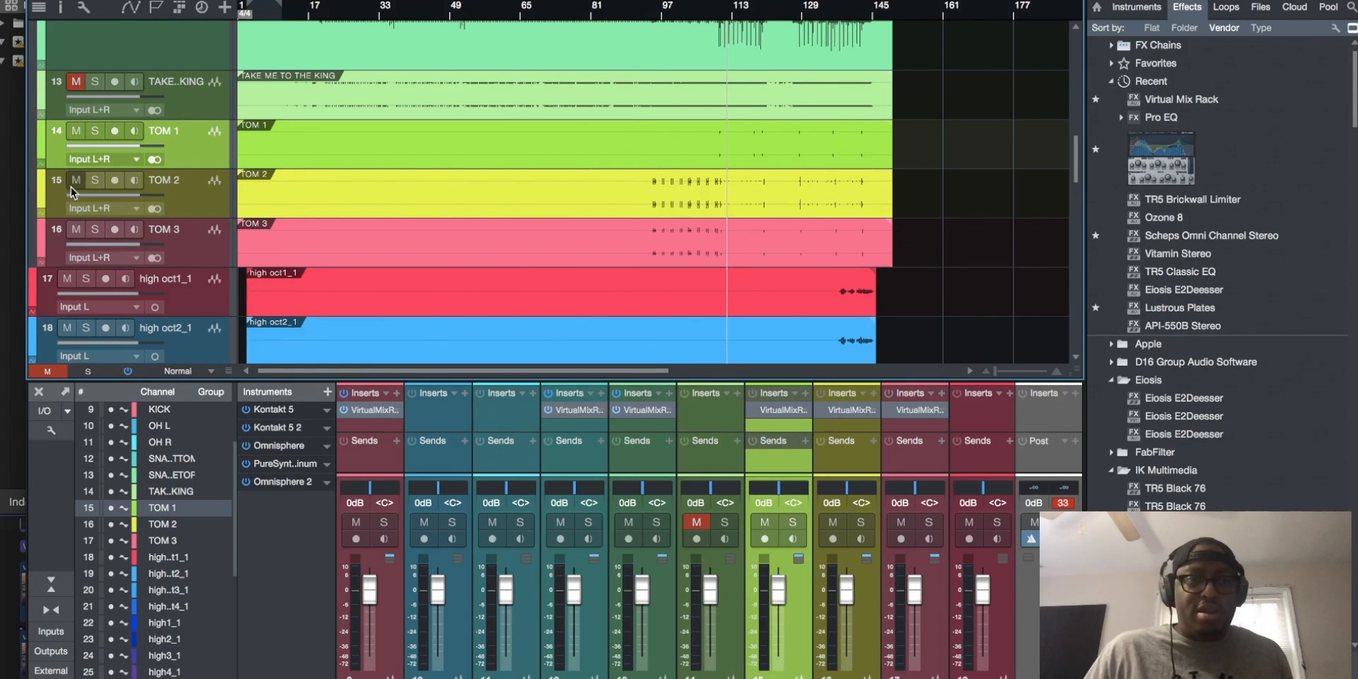
{"action": "left_click", "coordinate": [95, 180]}
{"action": "left_click", "coordinate": [95, 229]}
{"action": "left_click", "coordinate": [88, 278]}
{"action": "left_click", "coordinate": [87, 280]}
{"action": "left_click", "coordinate": [95, 130]}
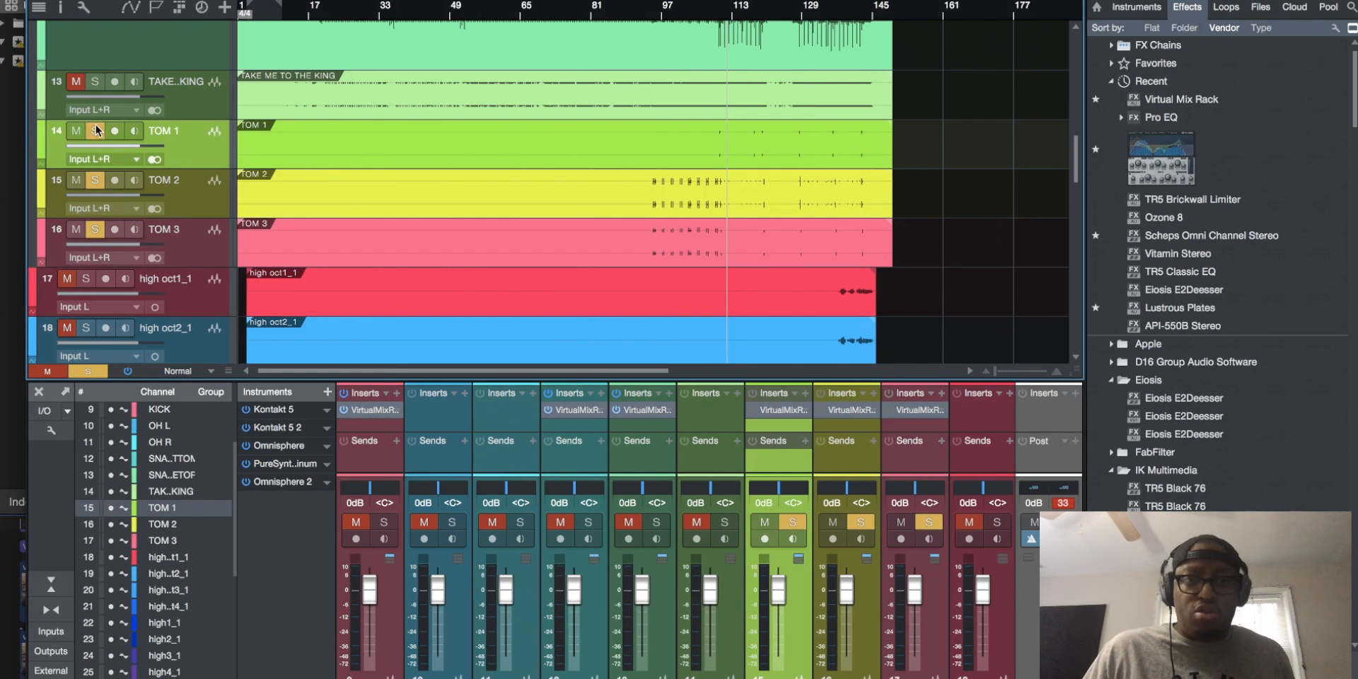
{"action": "left_click", "coordinate": [643, 9]}
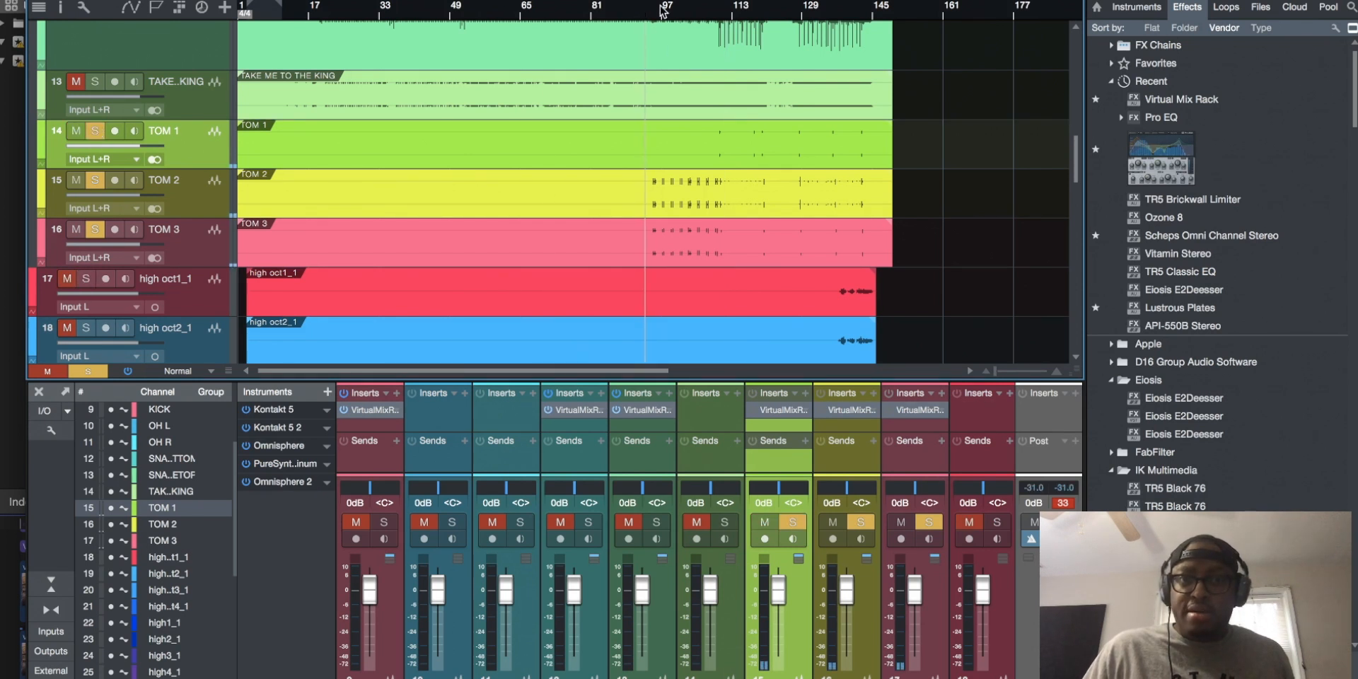
{"action": "left_click", "coordinate": [661, 8]}
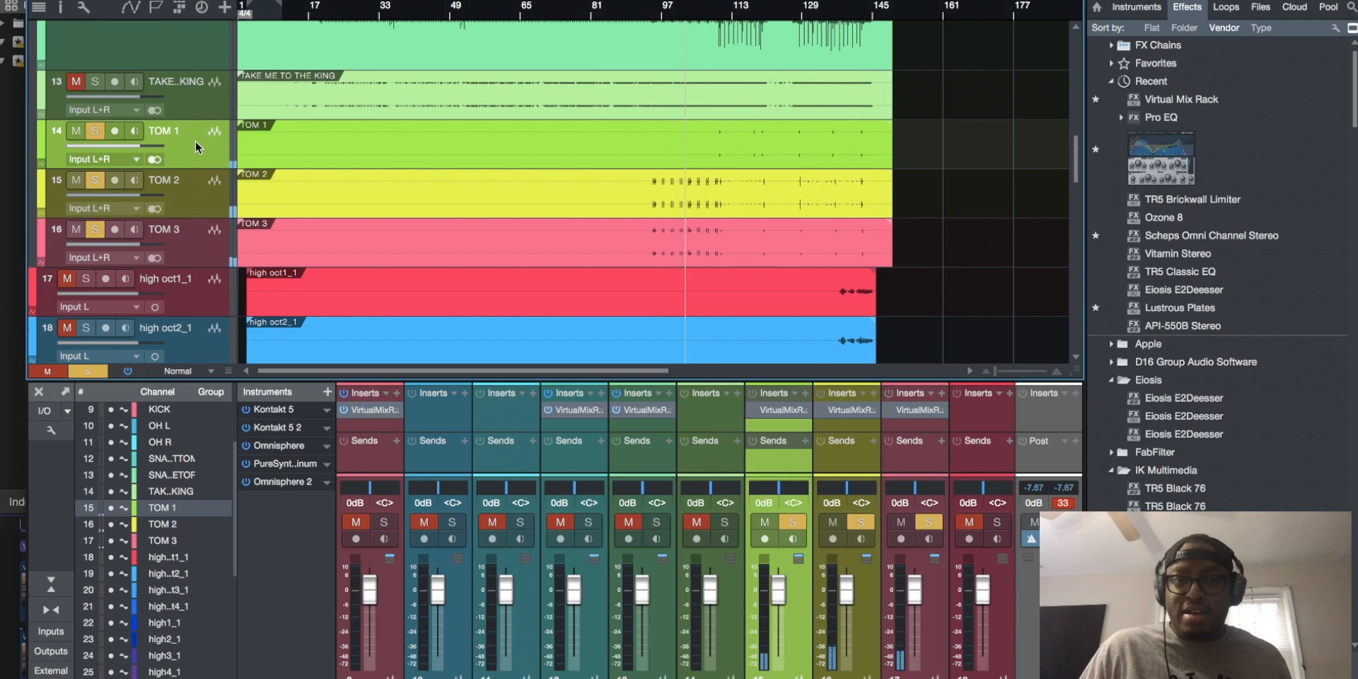
Play the three soloed tom tracks from around bars 109, 111 and 131
{"action": "left_click", "coordinate": [715, 9]}
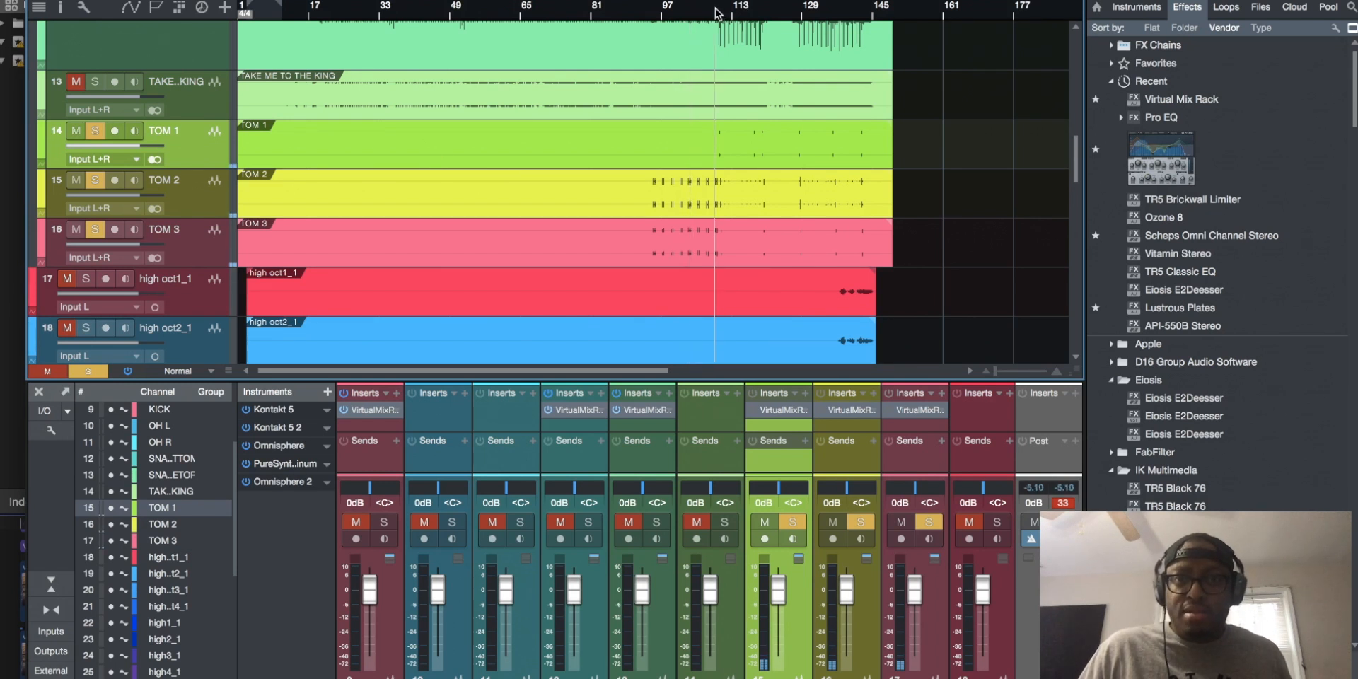
{"action": "left_click", "coordinate": [727, 10]}
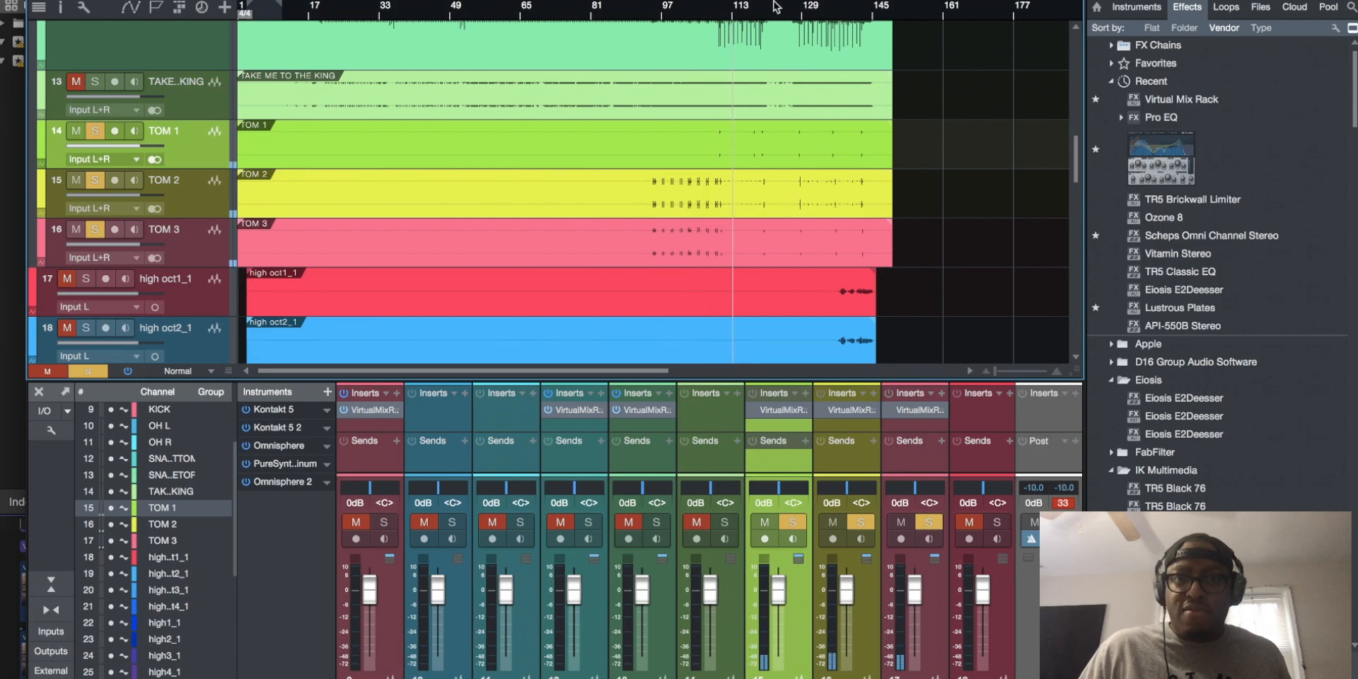
{"action": "left_click", "coordinate": [816, 9]}
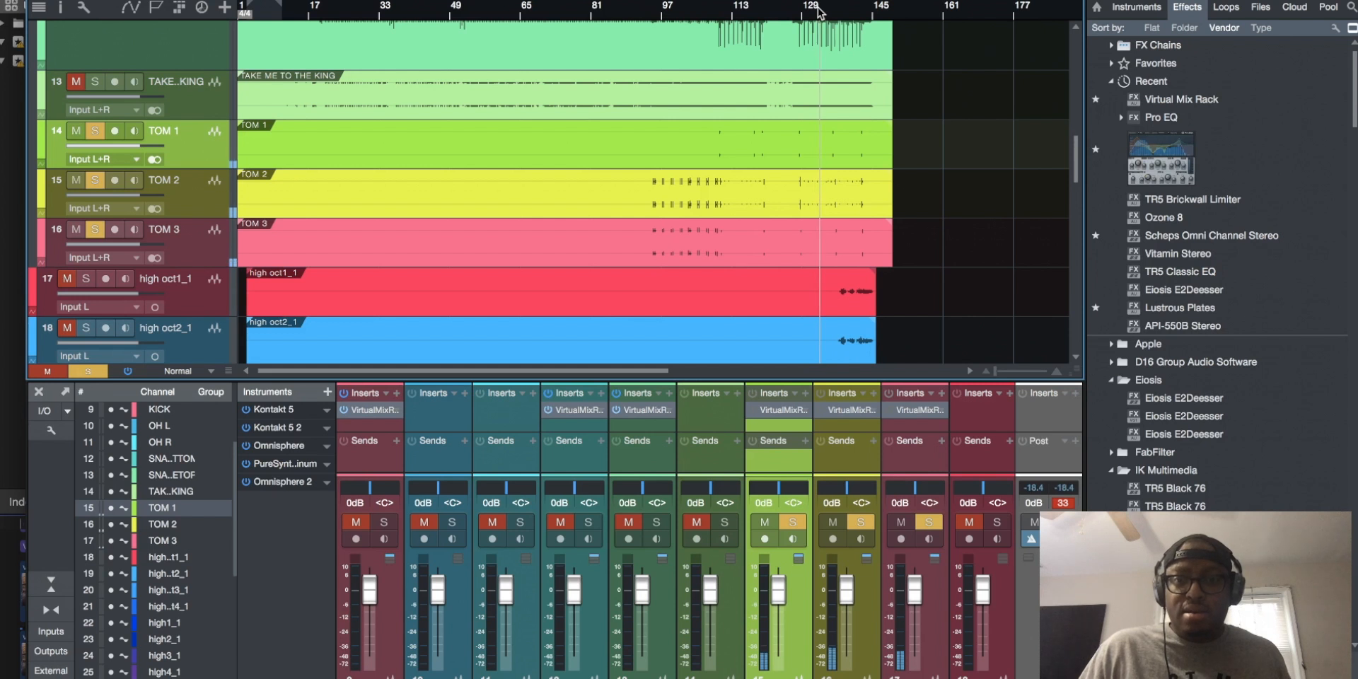
Take TOM 1 and TOM 3 out of solo, leaving only TOM 2 soloed, and move the playback position to around bar 95
{"action": "left_click", "coordinate": [768, 412]}
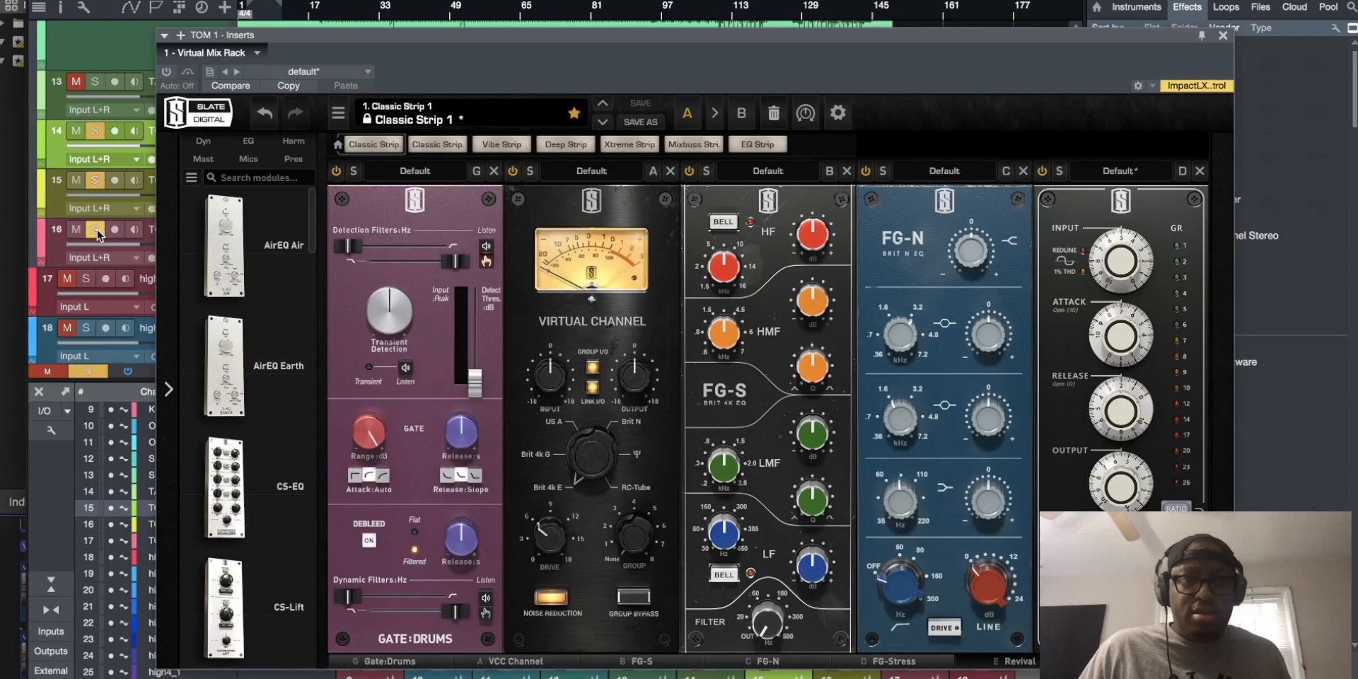
{"action": "left_click", "coordinate": [90, 133]}
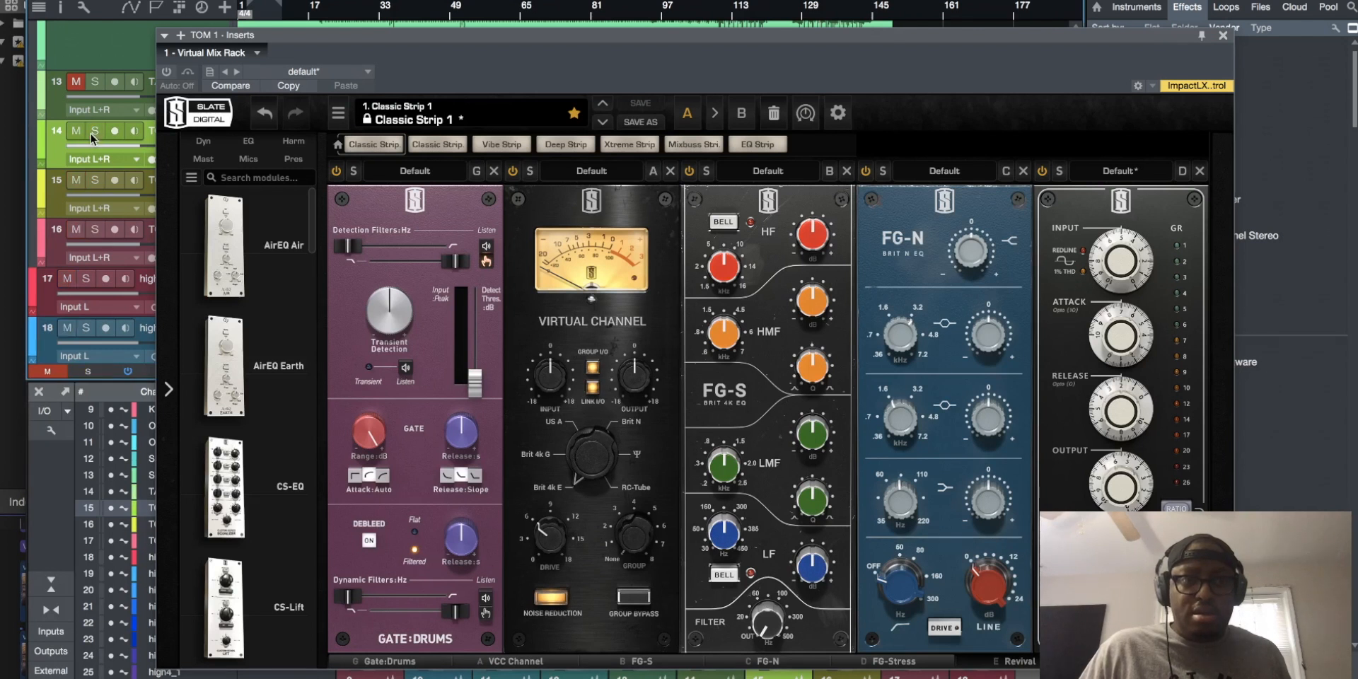
{"action": "left_click", "coordinate": [99, 174]}
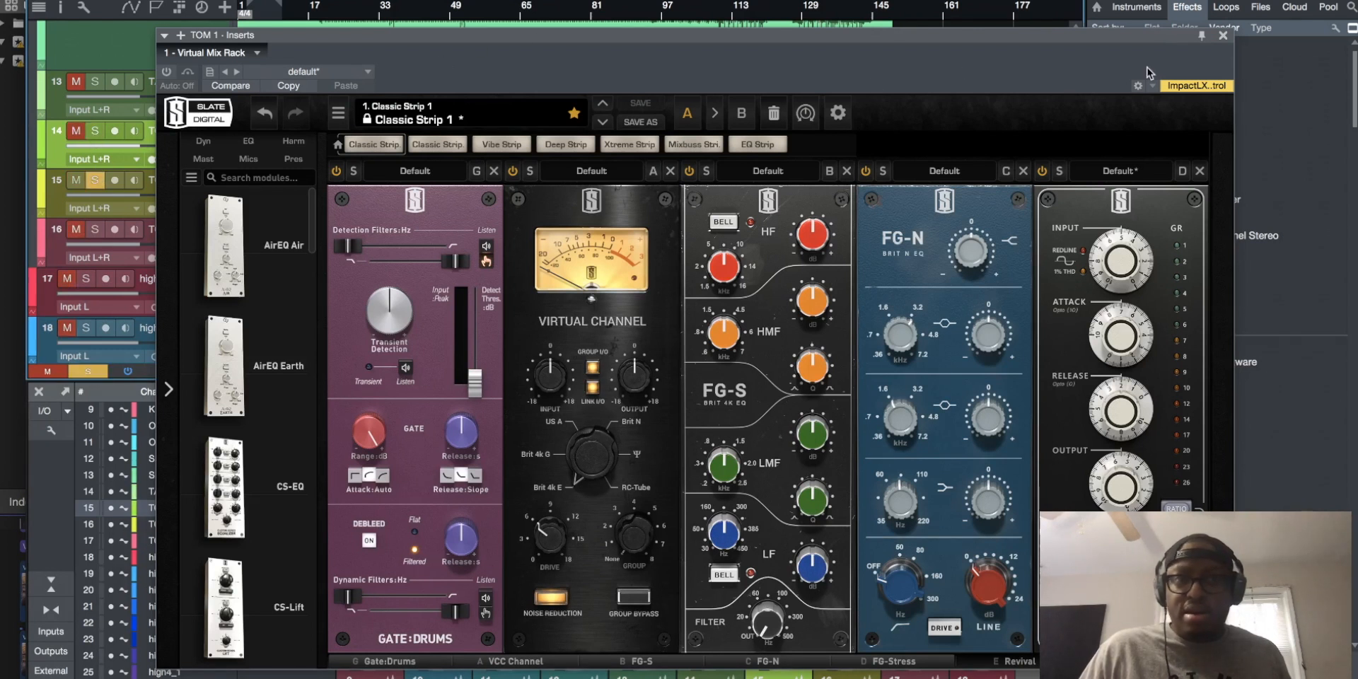
{"action": "left_click", "coordinate": [1223, 35]}
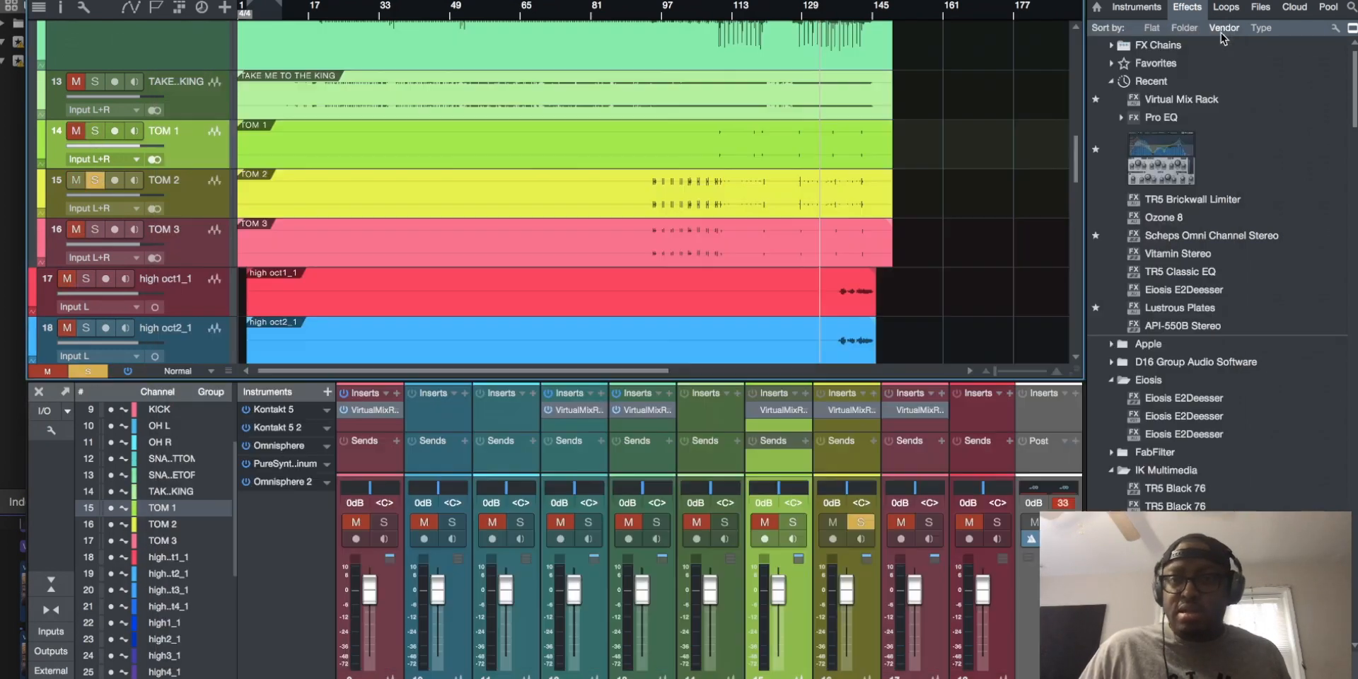
{"action": "left_click", "coordinate": [184, 245]}
{"action": "left_click", "coordinate": [653, 9]}
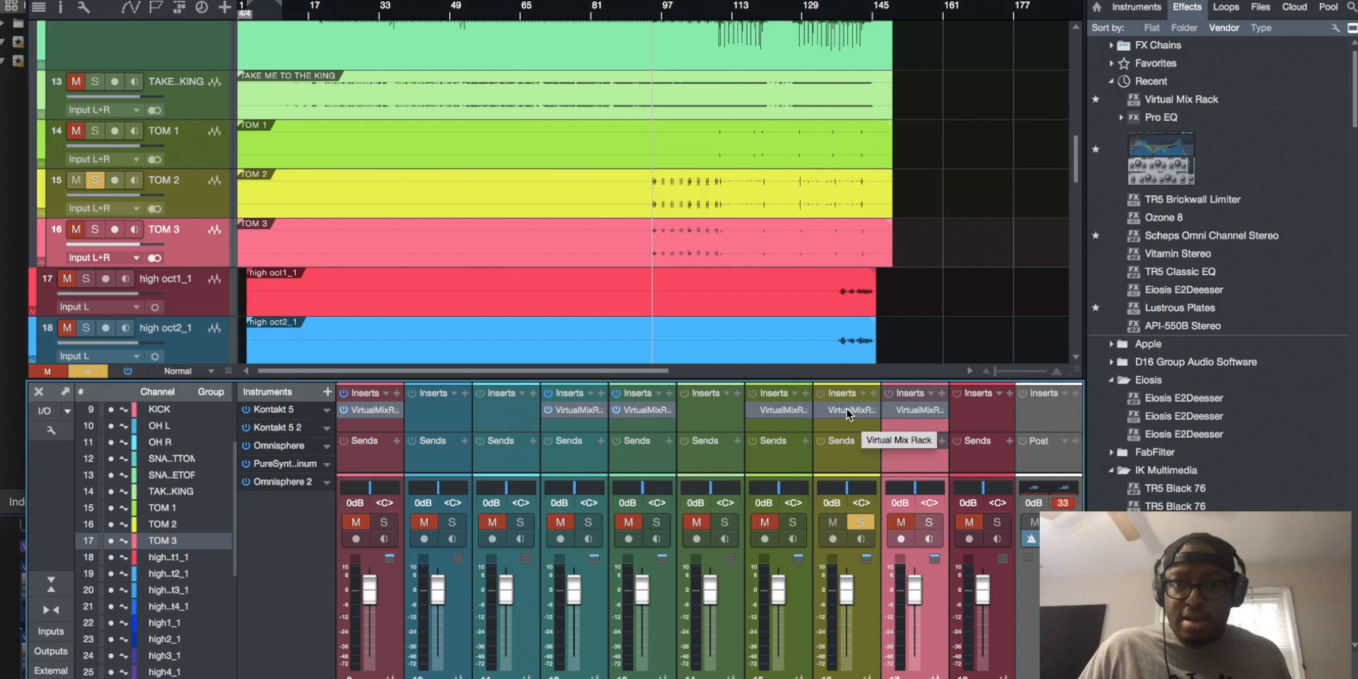
Switch on the Virtual Mix Rack on TOM 2 and set its drum gate's detection threshold to about -27.1 dB
{"action": "left_click", "coordinate": [850, 412]}
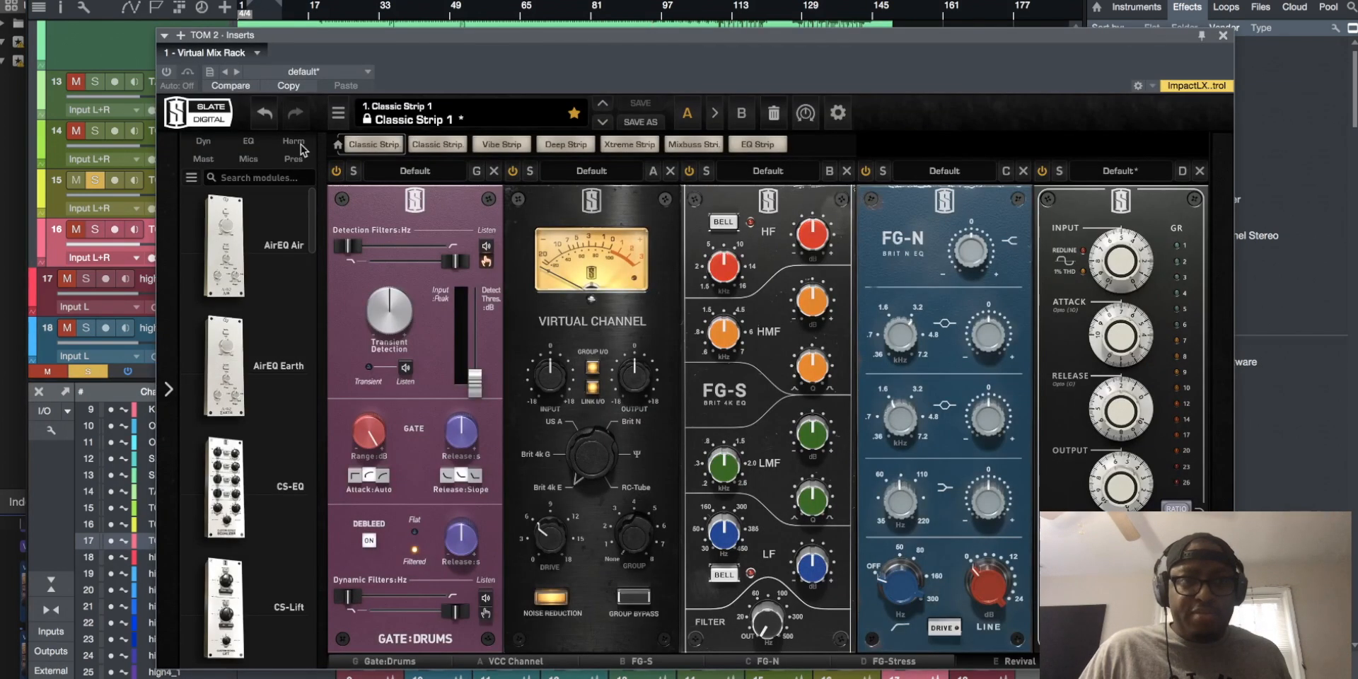
{"action": "left_click", "coordinate": [167, 72]}
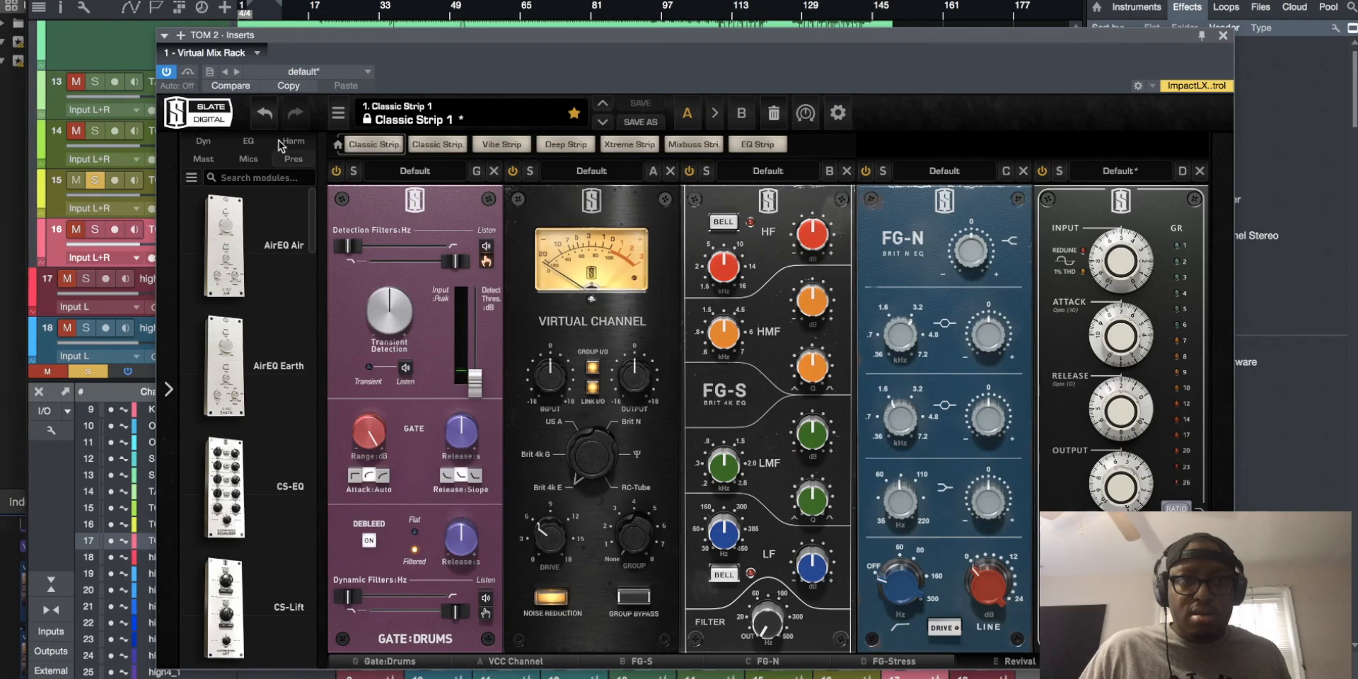
{"action": "left_click", "coordinate": [415, 170]}
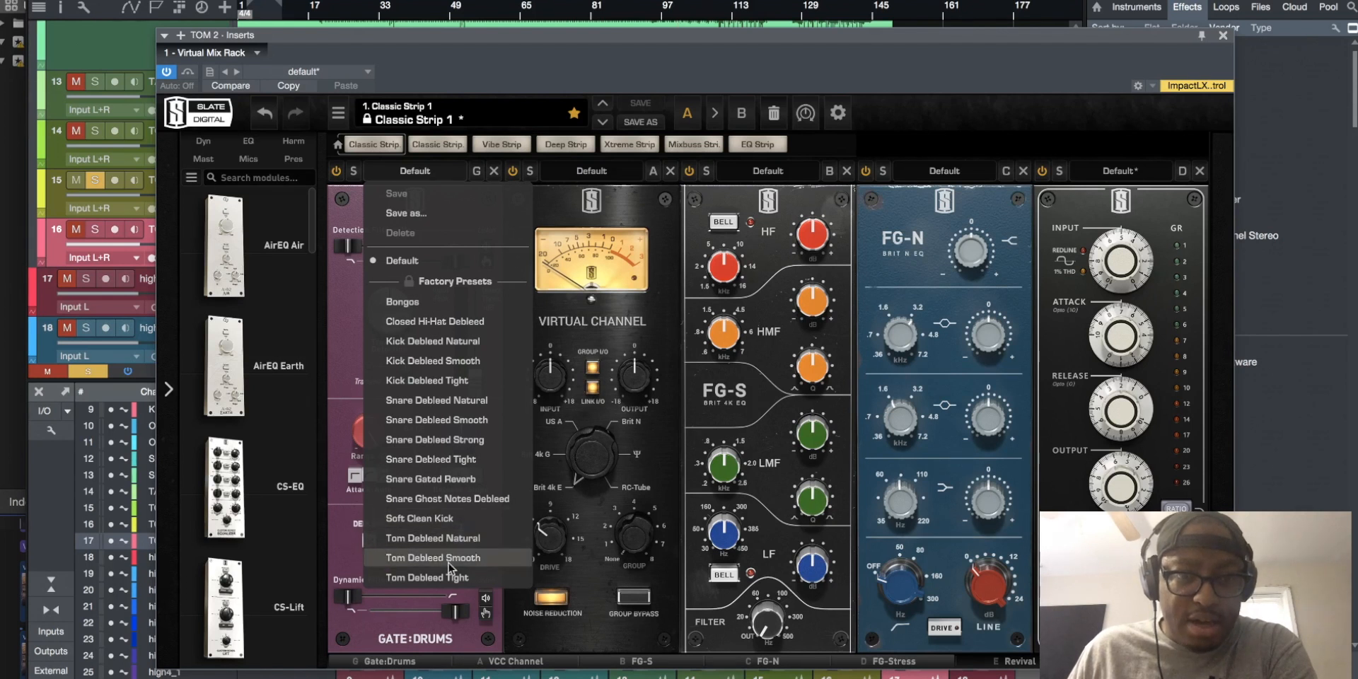
{"action": "left_click", "coordinate": [357, 388]}
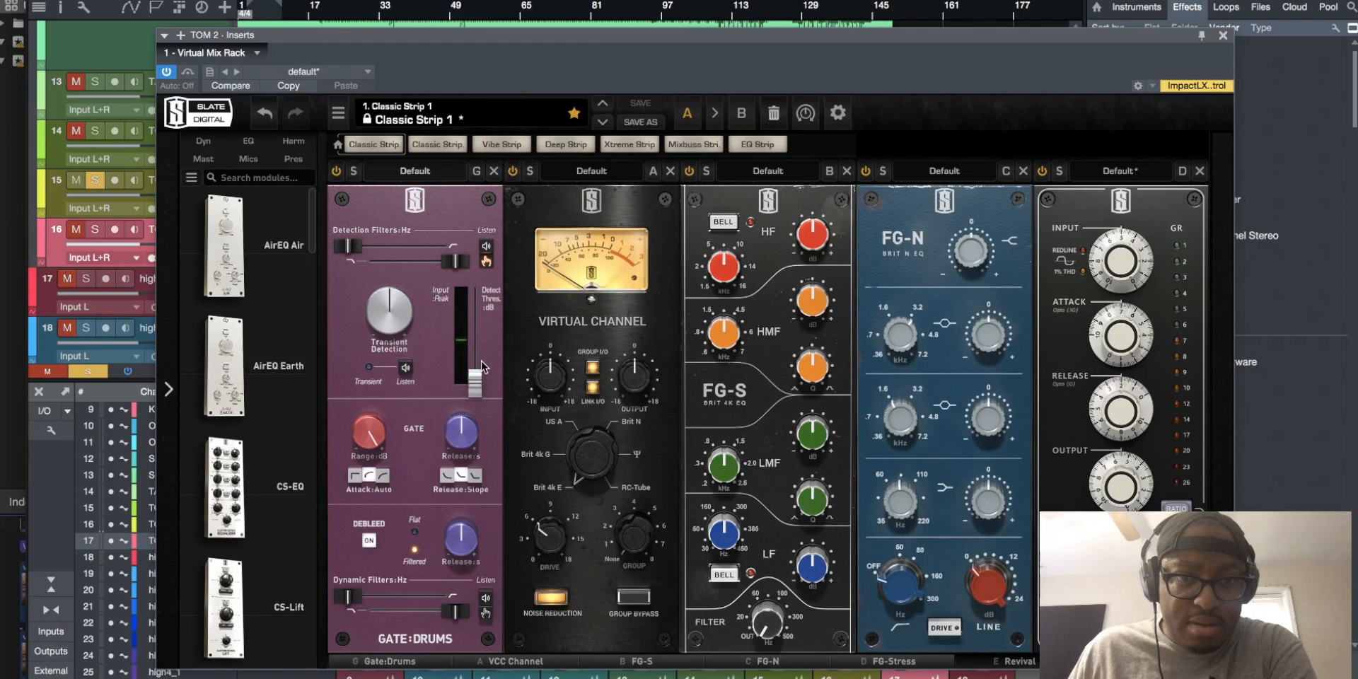
{"action": "left_click_drag", "start_coordinate": [474, 382], "coordinate": [474, 330]}
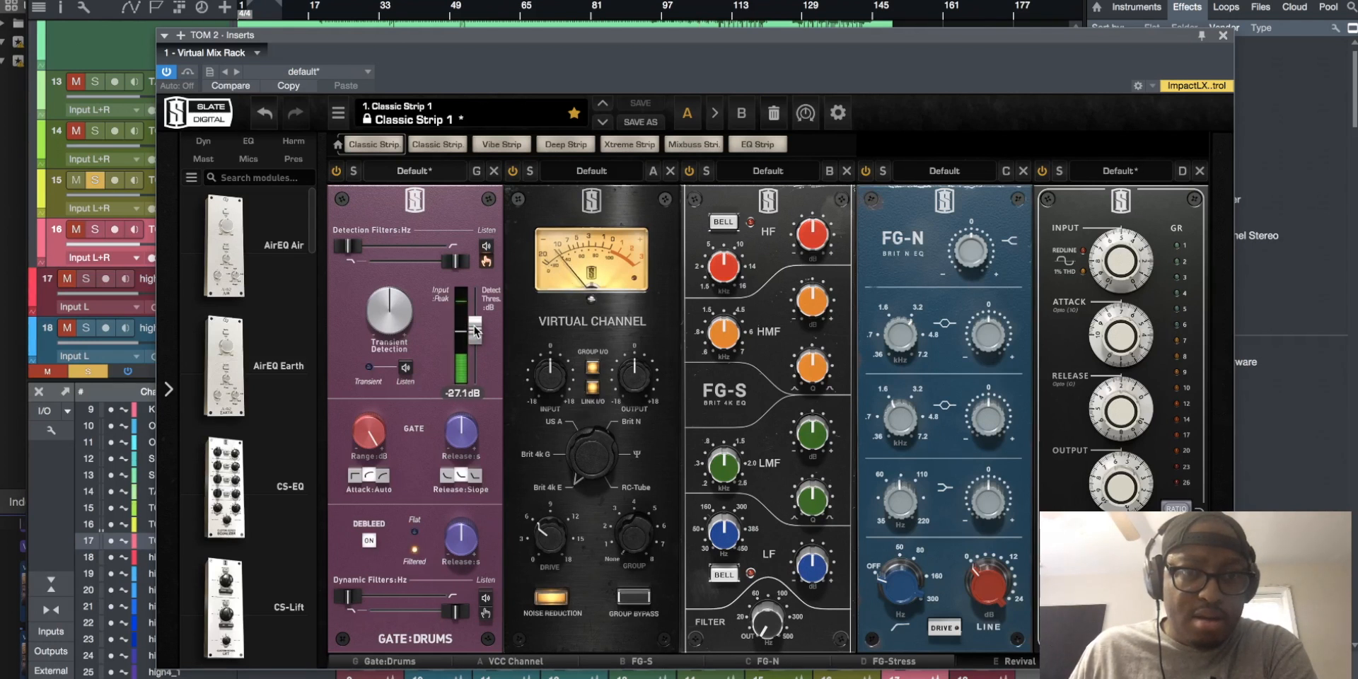
Try Tom Debleed Natural on TOM 2's gate, switch it to Tom Debleed Smooth and raise the detection threshold slightly
{"action": "left_click", "coordinate": [436, 174]}
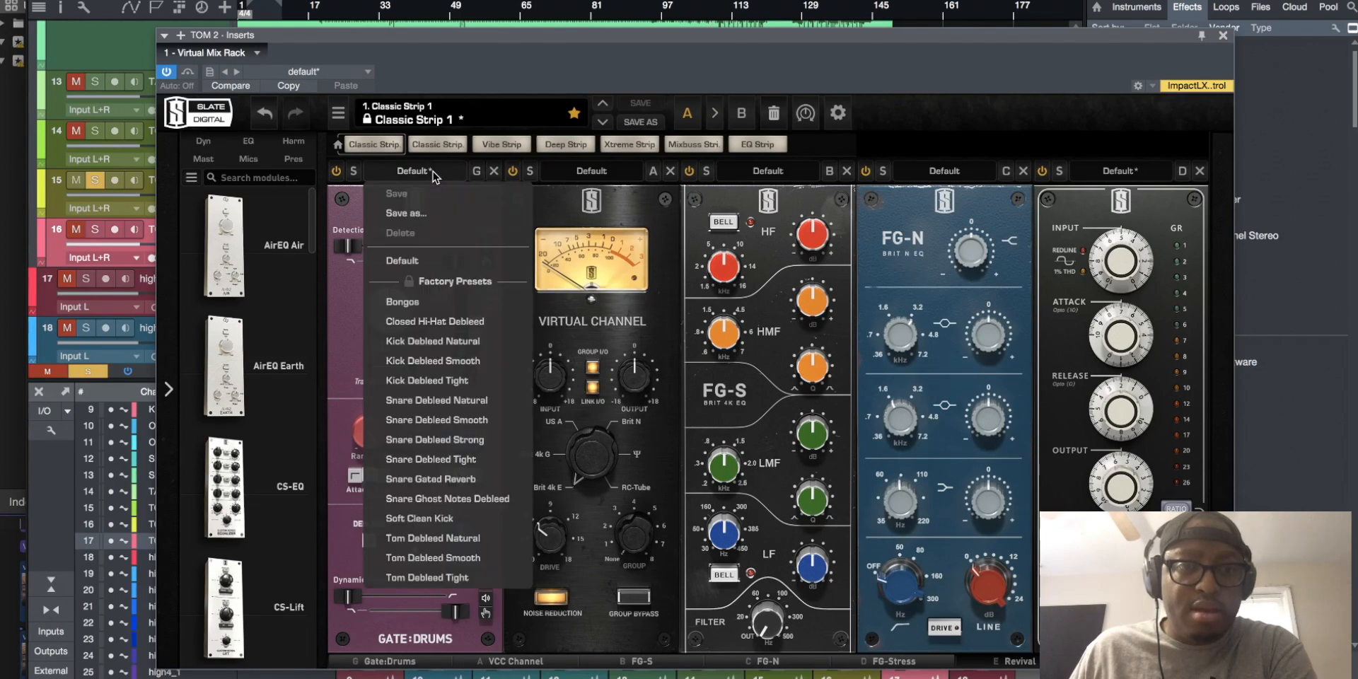
{"action": "left_click", "coordinate": [434, 536]}
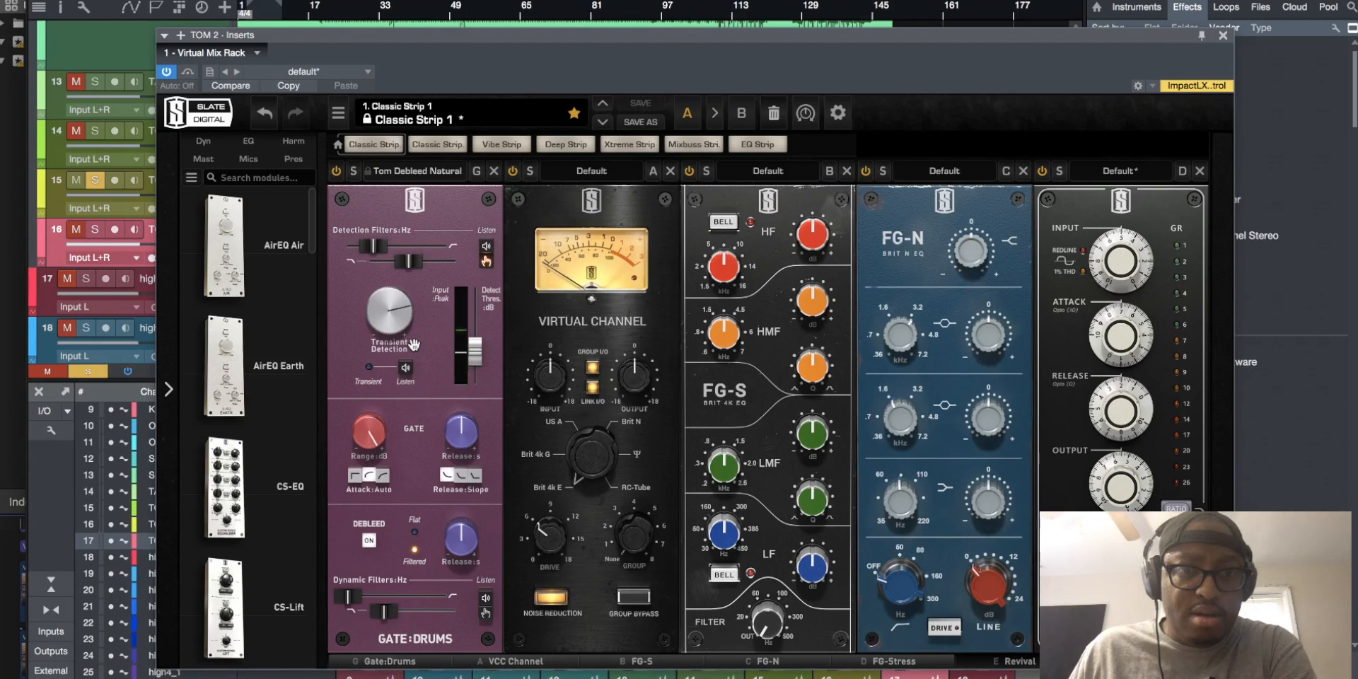
{"action": "left_click", "coordinate": [420, 173]}
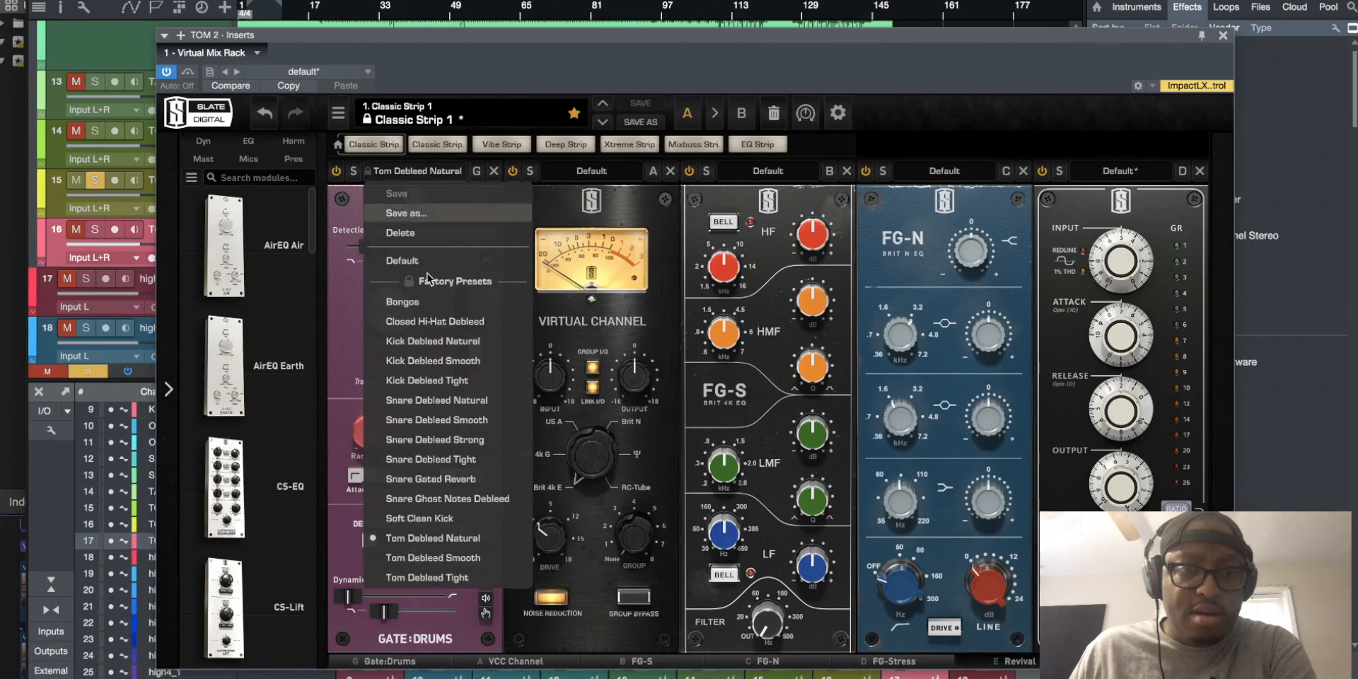
{"action": "left_click", "coordinate": [444, 557]}
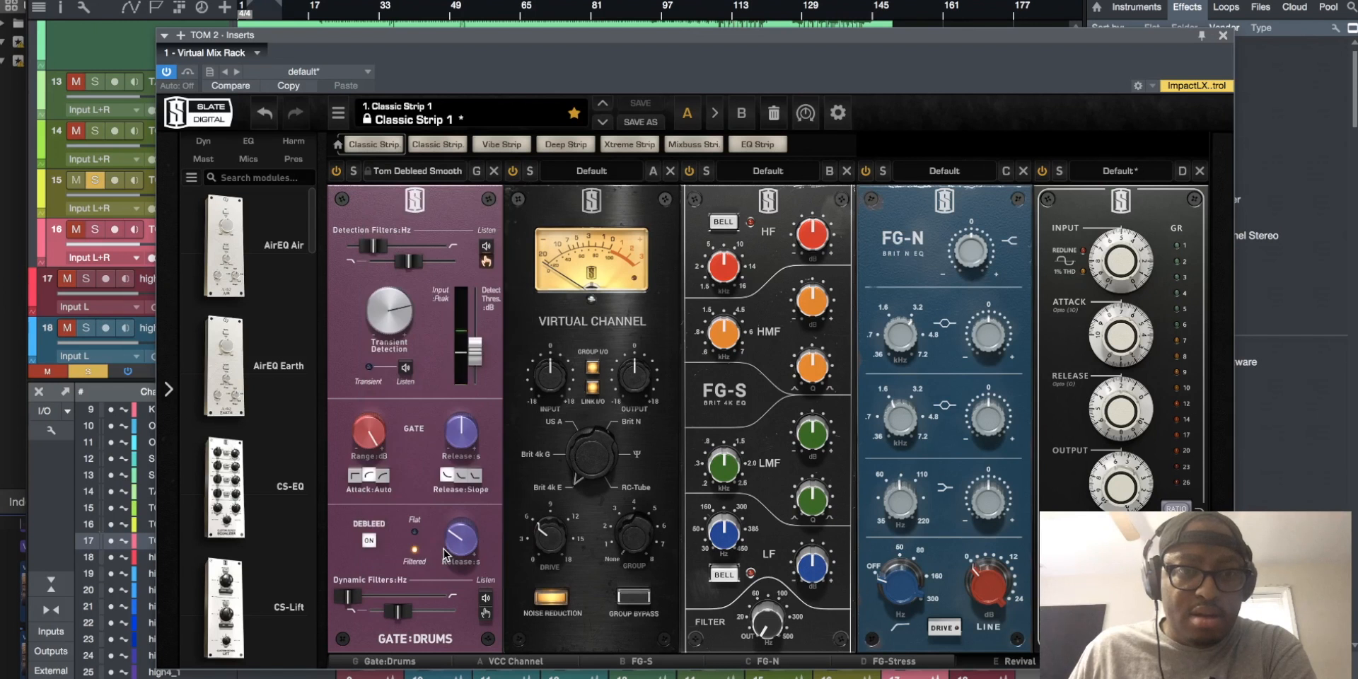
{"action": "left_click_drag", "start_coordinate": [473, 350], "coordinate": [474, 334]}
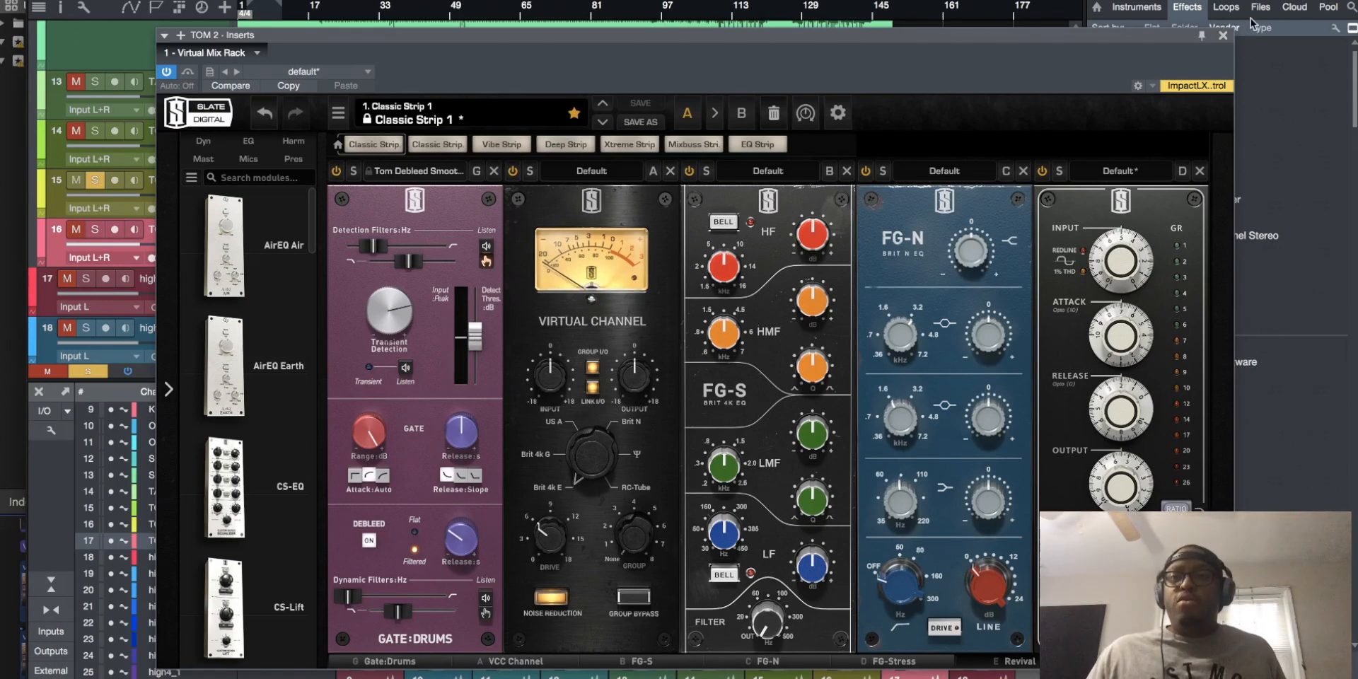
{"action": "left_click", "coordinate": [1224, 37]}
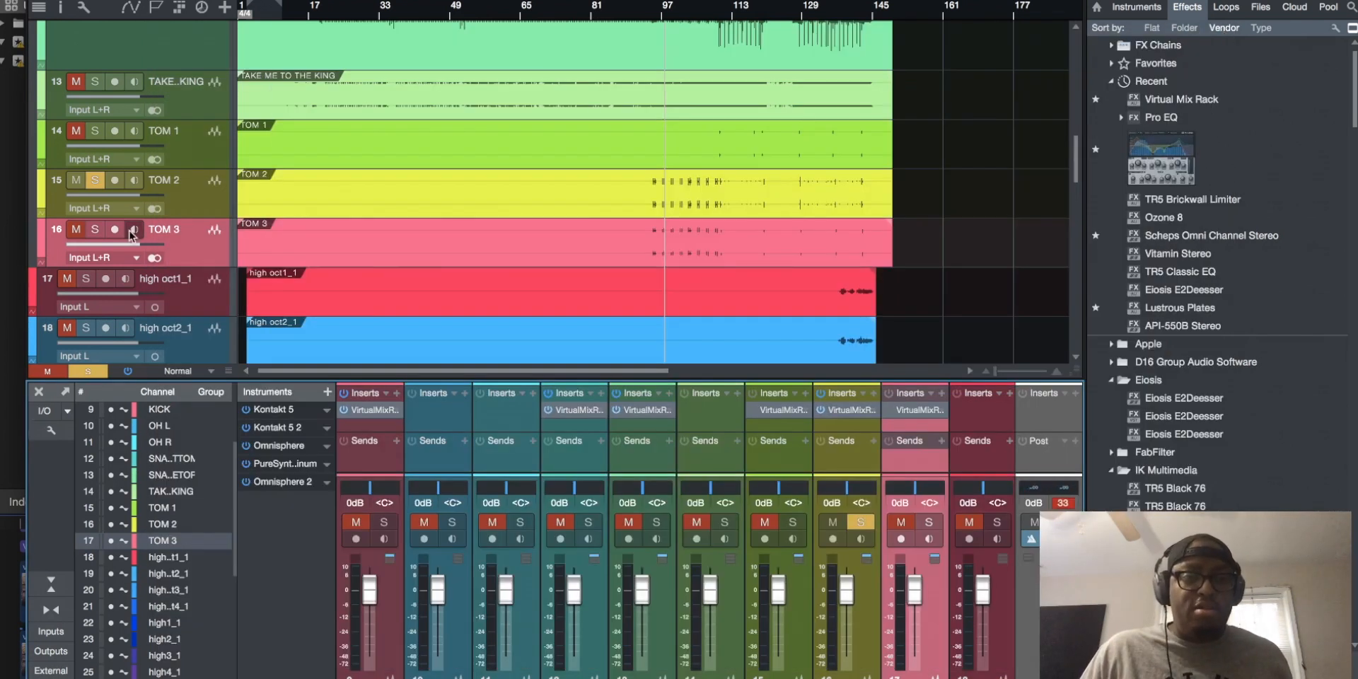
Solo TOM 3, load the Tom Debleed Smooth gate preset in its Virtual Mix Rack and switch the rack on
{"action": "left_click", "coordinate": [95, 229]}
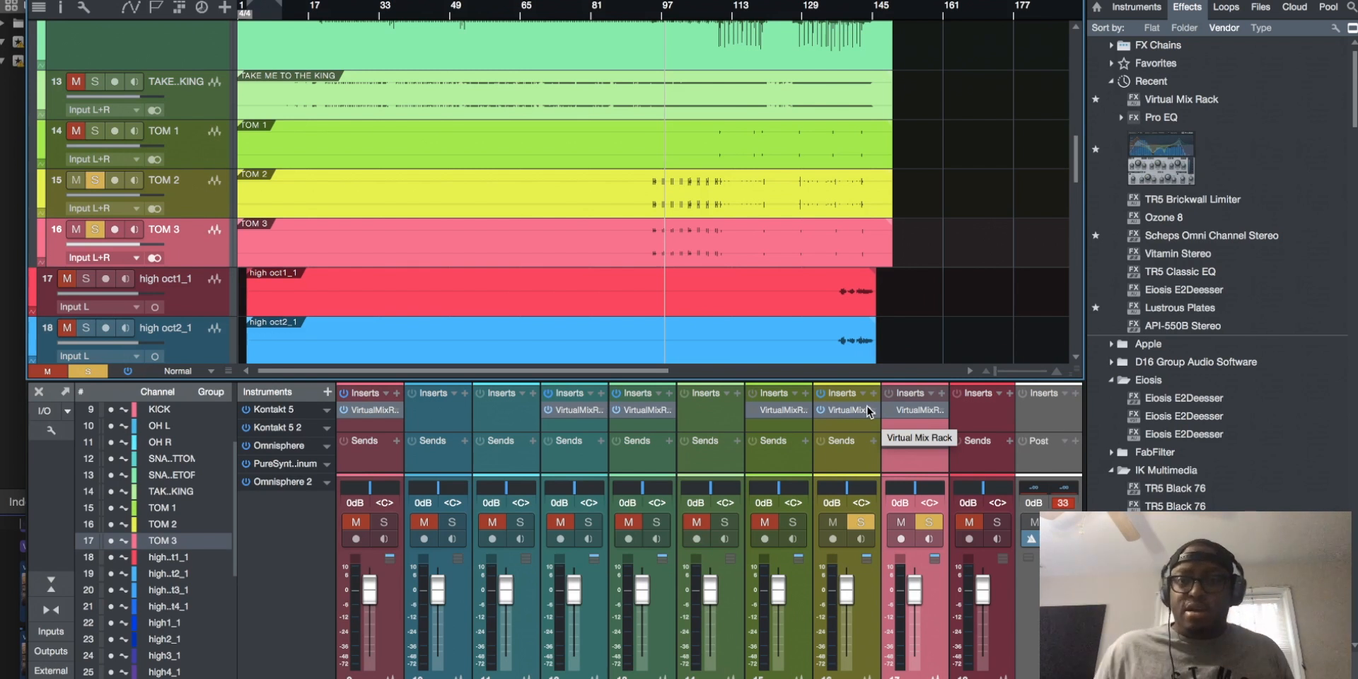
{"action": "left_click", "coordinate": [905, 410]}
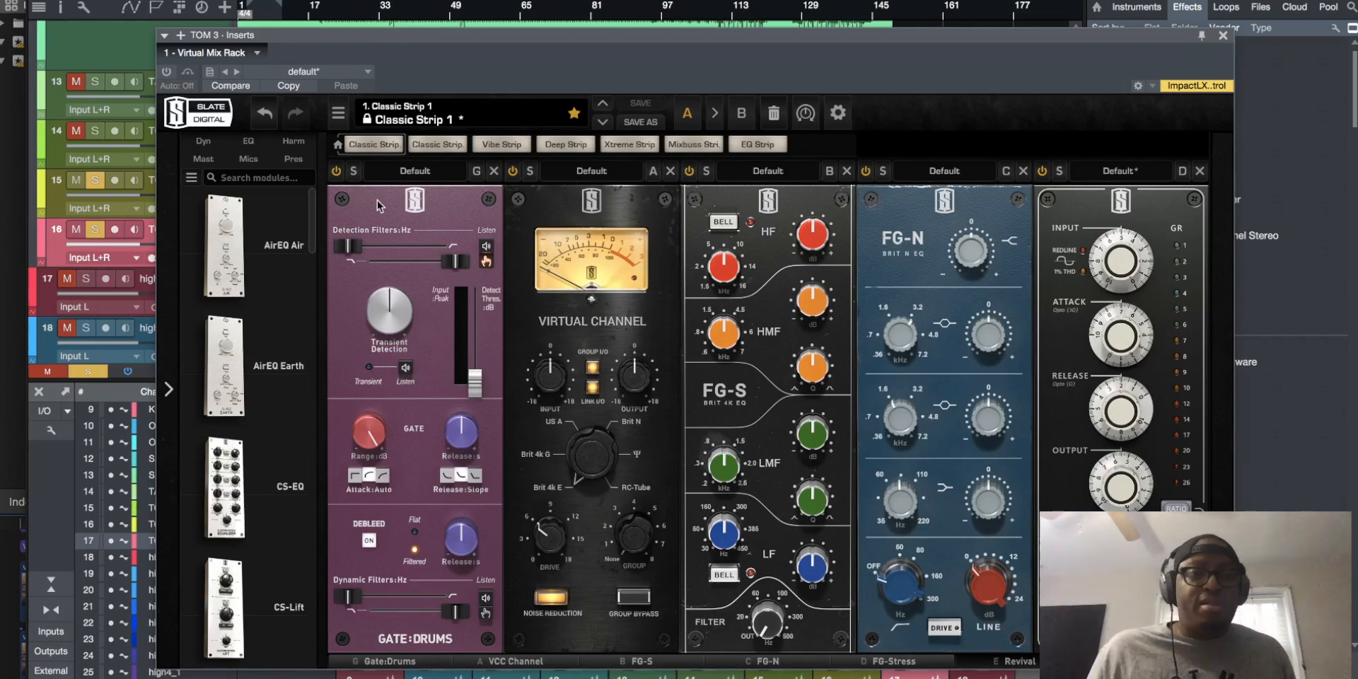
{"action": "left_click", "coordinate": [418, 179]}
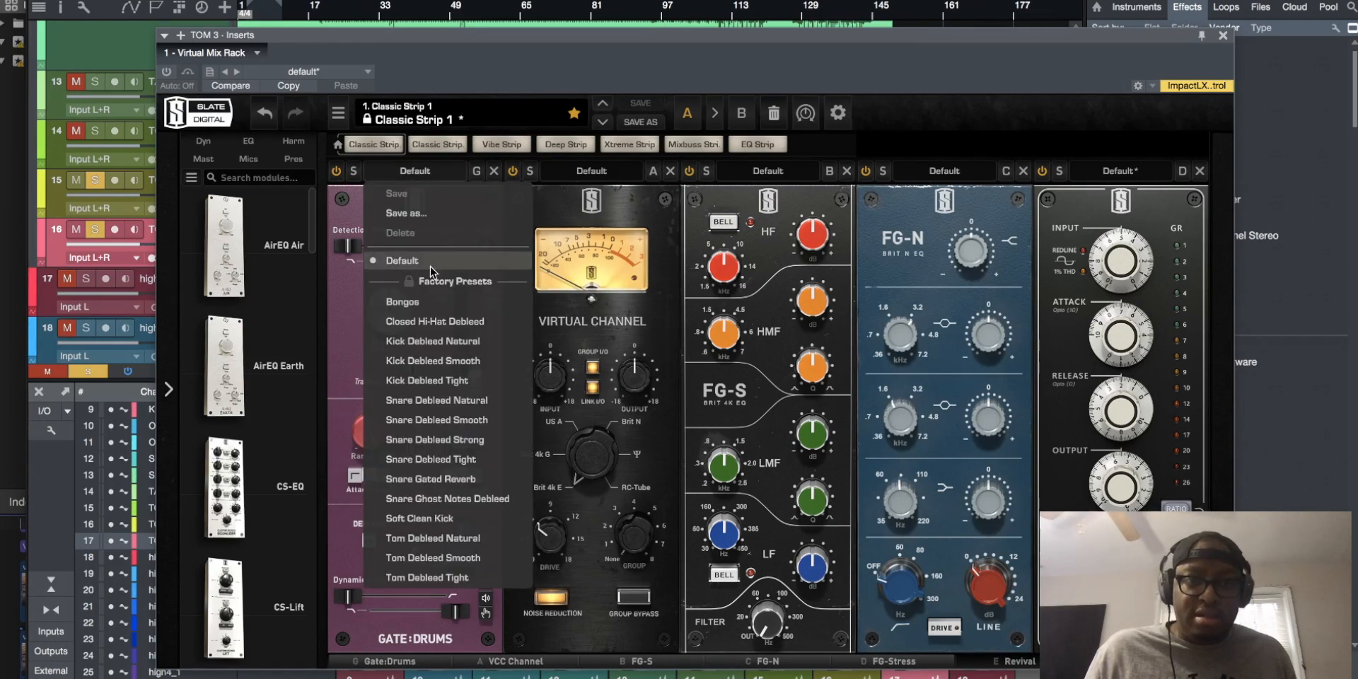
{"action": "left_click", "coordinate": [444, 557]}
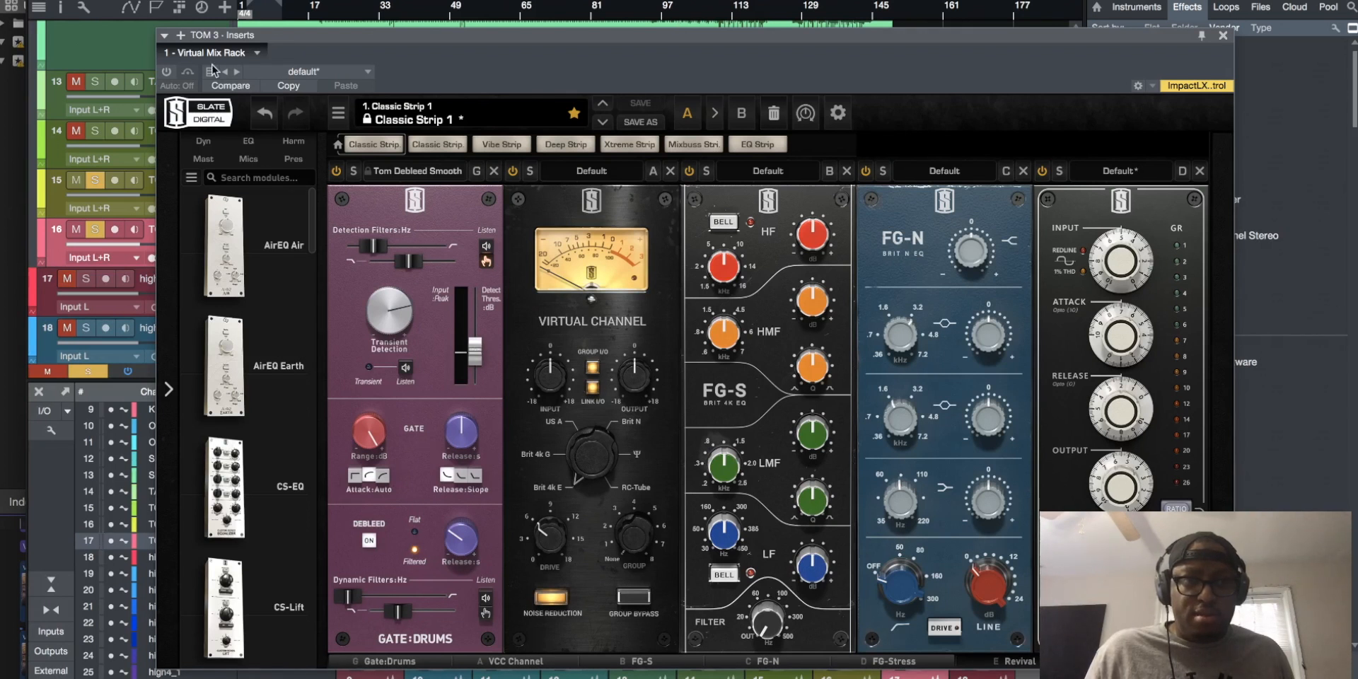
{"action": "left_click", "coordinate": [166, 72]}
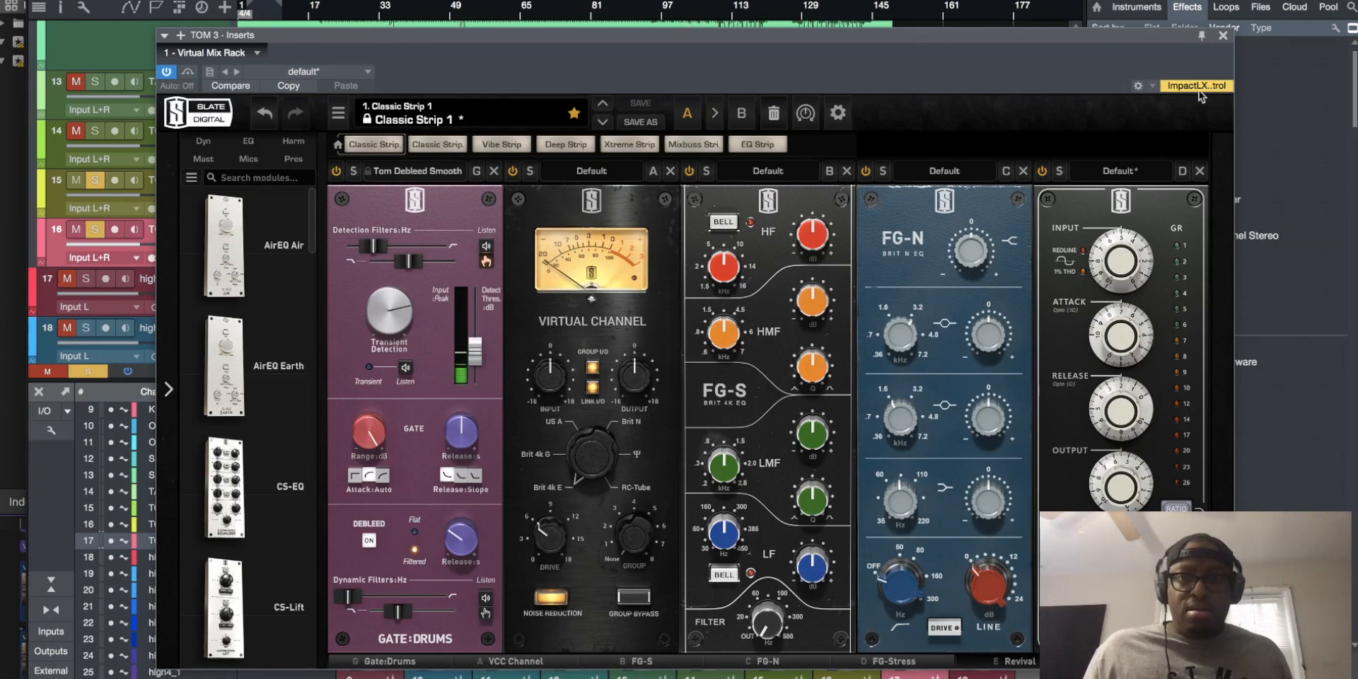
{"action": "left_click", "coordinate": [1223, 37]}
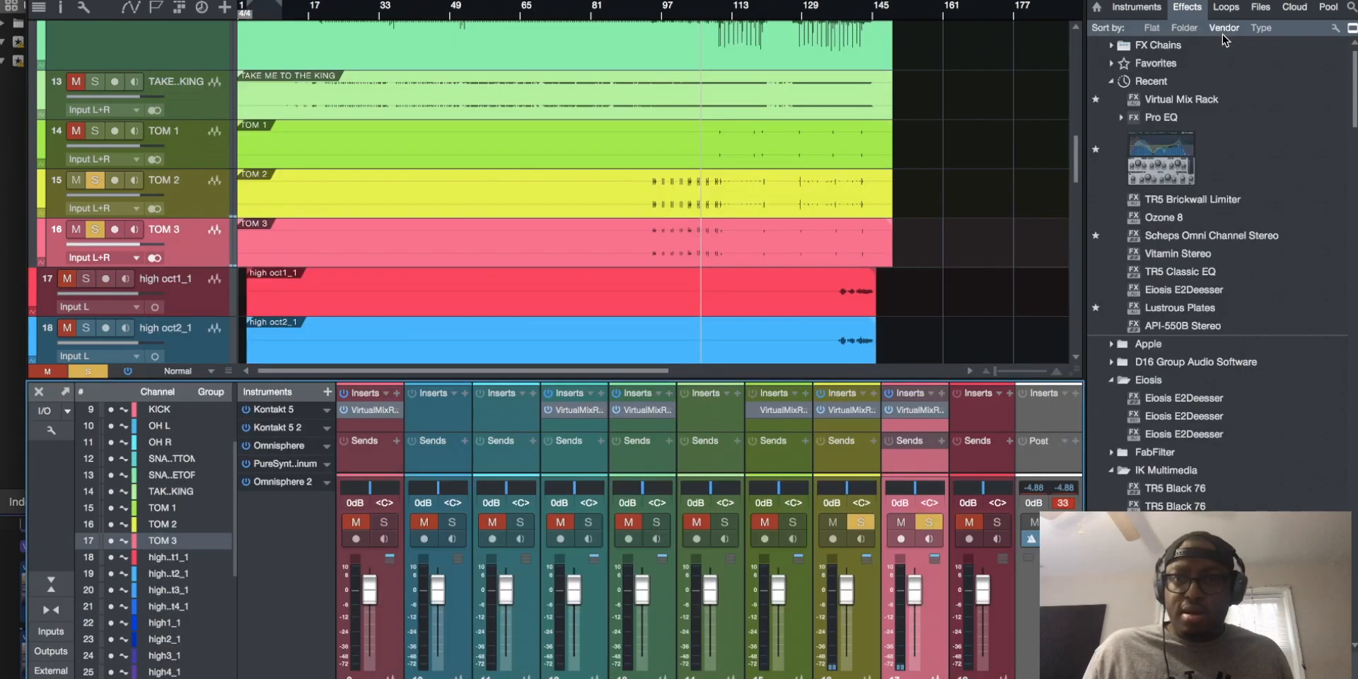
Switch on the Virtual Mix Rack on TOM 1 and load the Tom Debleed Smooth preset into its drum gate
{"action": "left_click", "coordinate": [785, 410]}
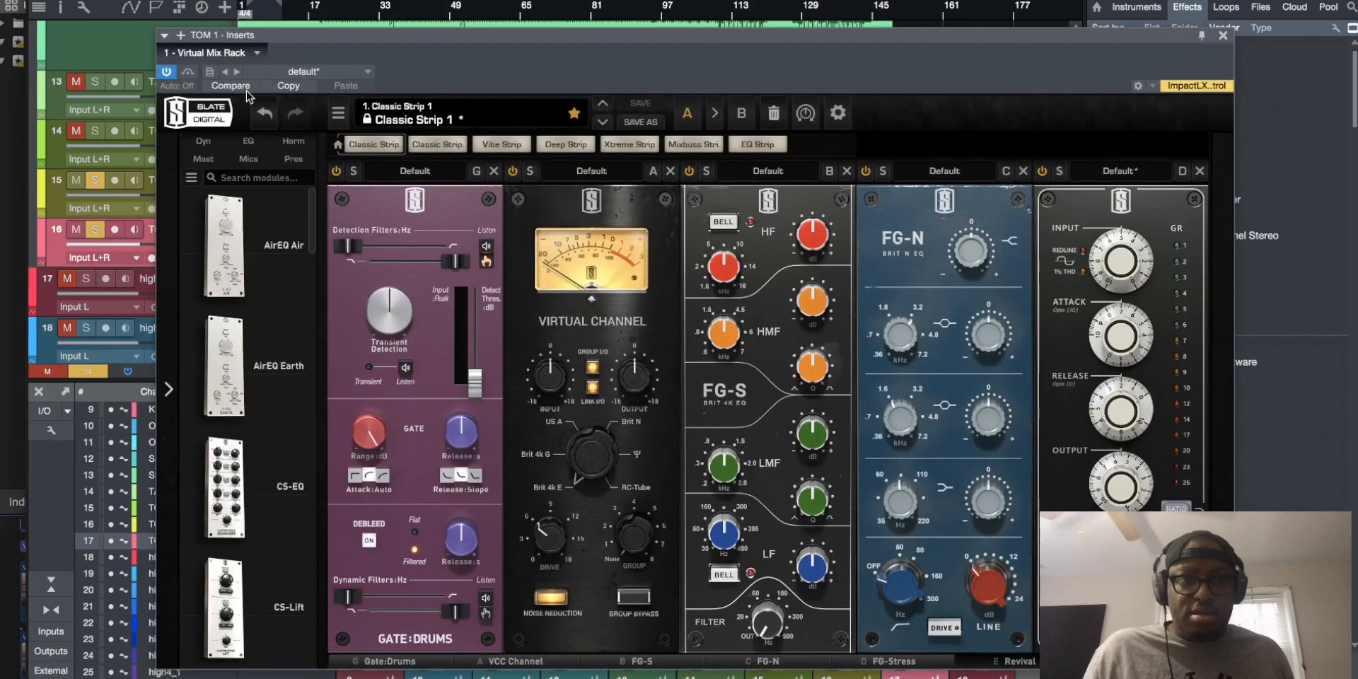
{"action": "left_click", "coordinate": [423, 175]}
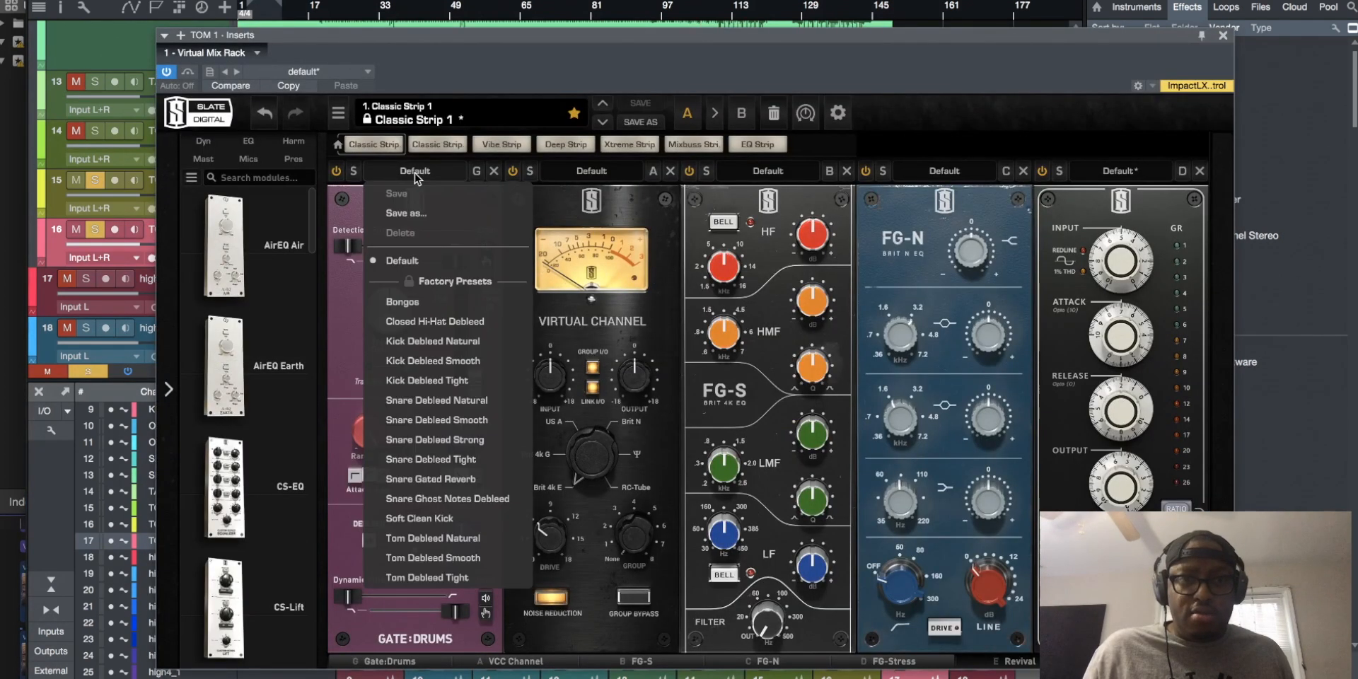
{"action": "left_click", "coordinate": [457, 554]}
{"action": "left_click", "coordinate": [1225, 36]}
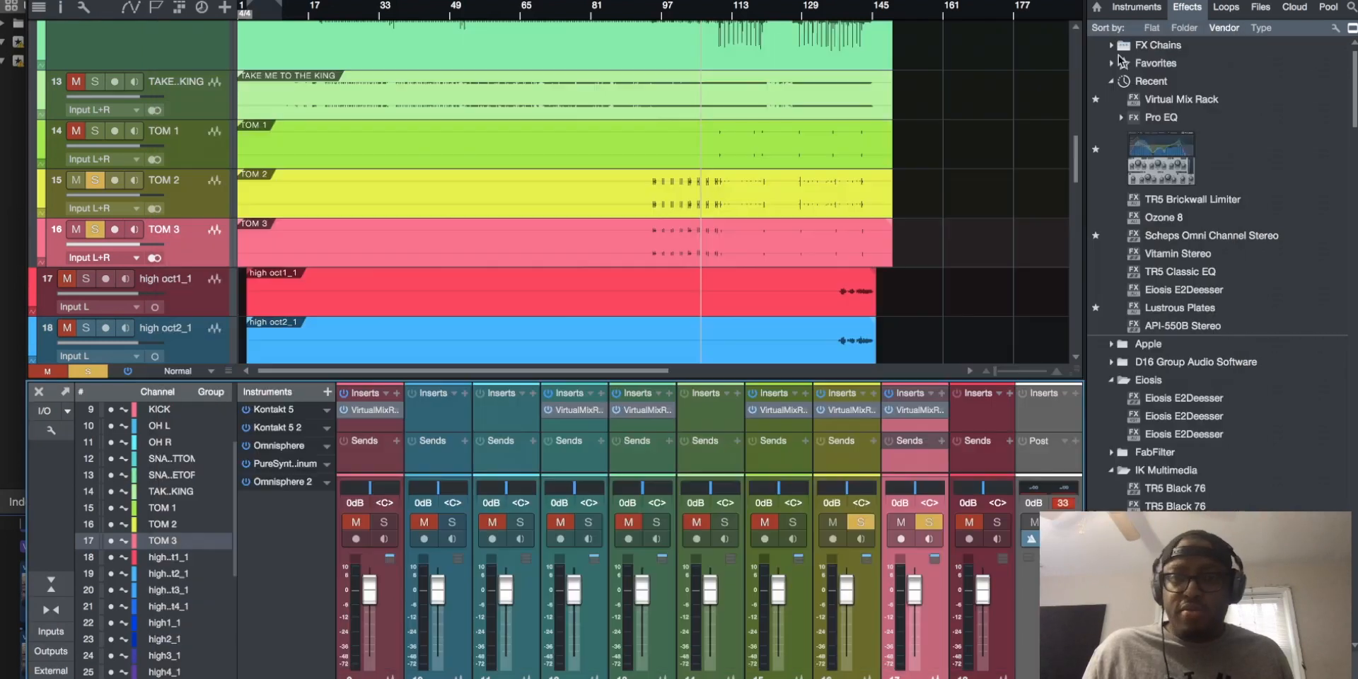
Solo all tracks in the Drums folder and take the TAKE ME TO THE KING track out of solo
{"action": "scroll", "coordinate": [198, 301], "scroll_direction": "up", "scroll_amount": 6}
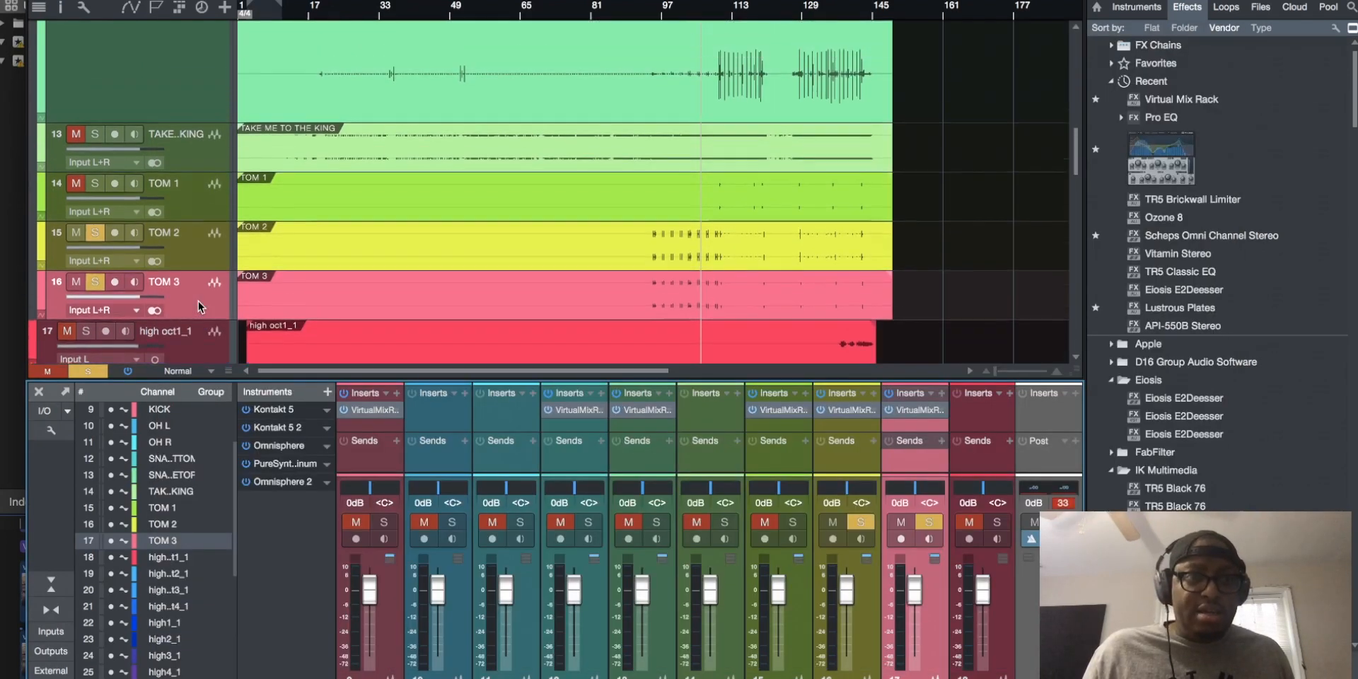
{"action": "scroll", "coordinate": [198, 301], "scroll_direction": "up", "scroll_amount": 2}
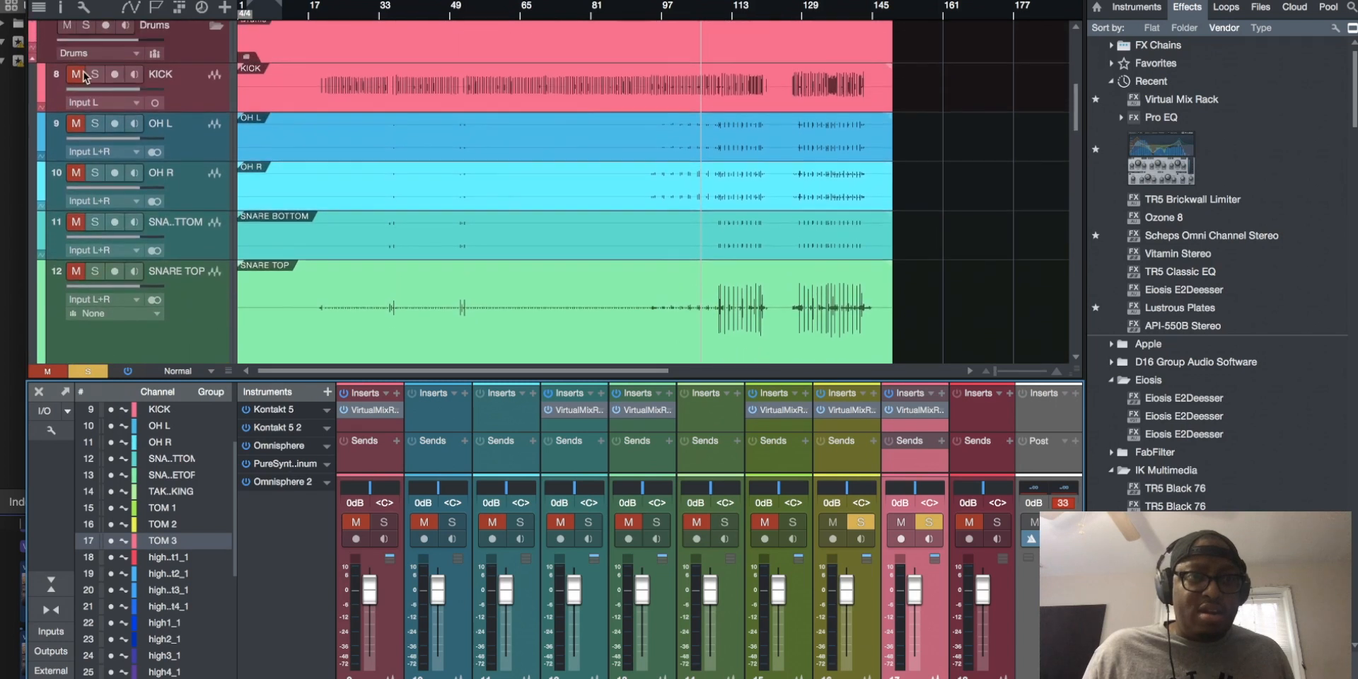
{"action": "left_click", "coordinate": [86, 27]}
{"action": "scroll", "coordinate": [124, 195], "scroll_direction": "down", "scroll_amount": 5}
{"action": "left_click", "coordinate": [101, 160]}
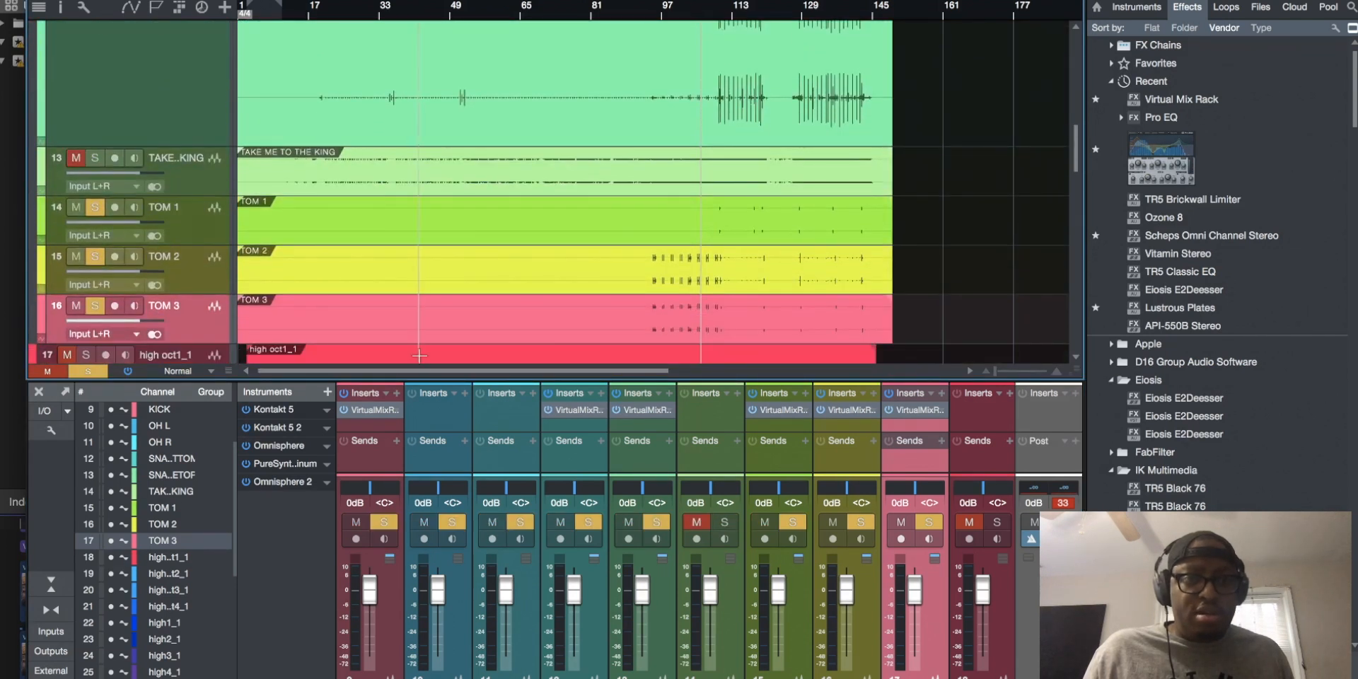
Select the KICK, SNARE BOTTOM, SNARE TOP, TOM 1, TOM 2 and TOM 3 channels together in the mixer
{"action": "left_click", "coordinate": [383, 460]}
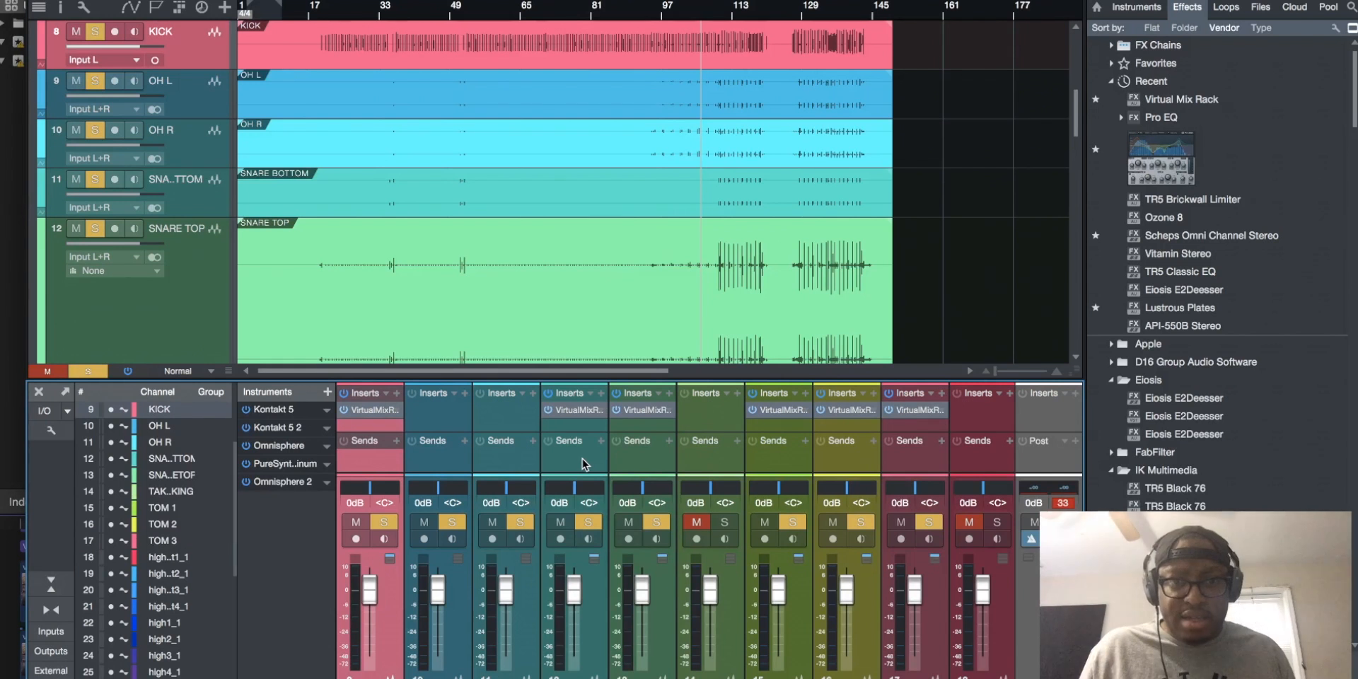
{"action": "left_click", "coordinate": [589, 465]}
{"action": "left_click", "coordinate": [641, 468], "text": "shift"}
{"action": "left_click", "coordinate": [719, 463], "text": "shift"}
{"action": "left_click", "coordinate": [837, 462], "text": "shift"}
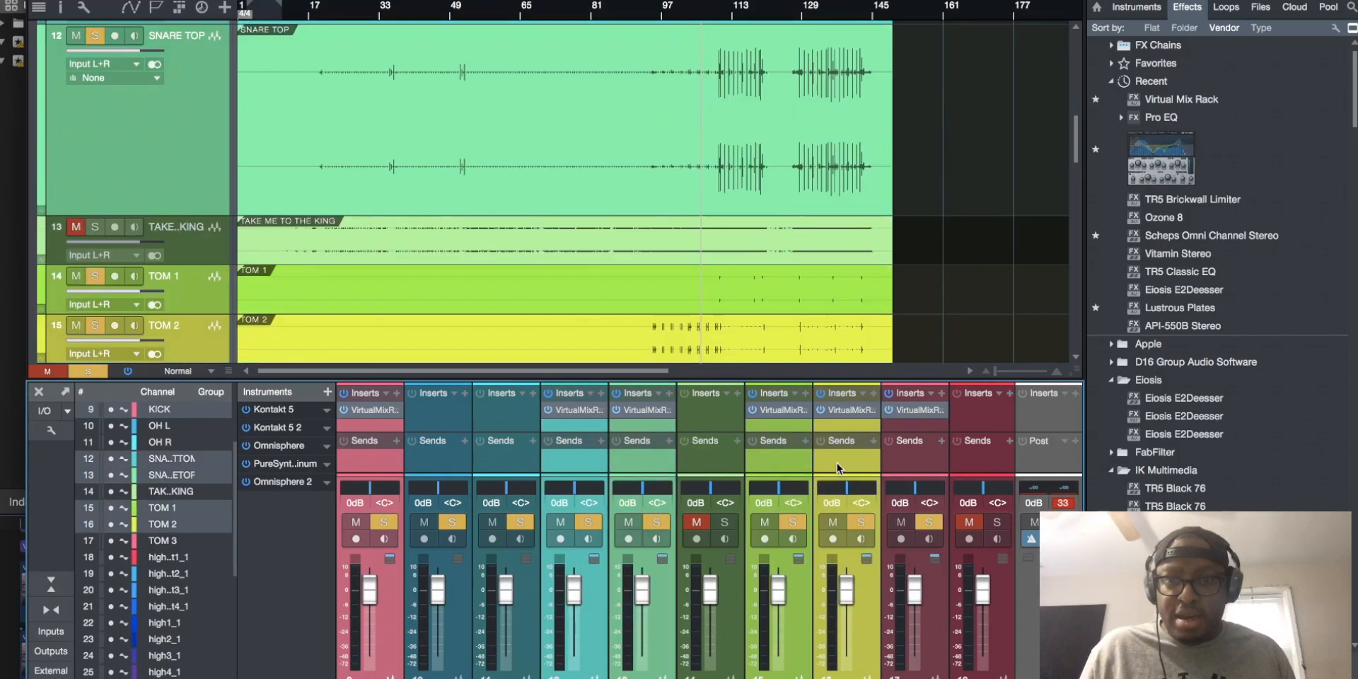
{"action": "left_click", "coordinate": [926, 468], "text": "shift"}
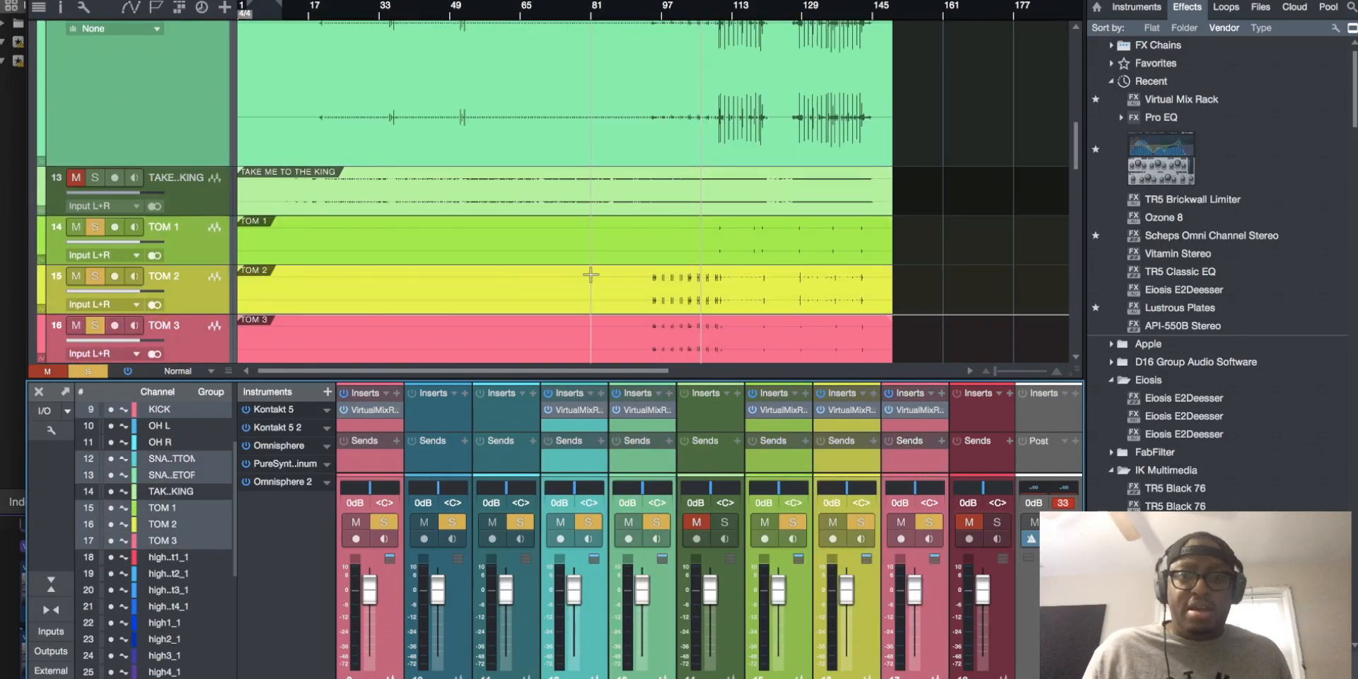
{"action": "scroll", "coordinate": [689, 131], "scroll_direction": "up", "scroll_amount": 5}
{"action": "scroll", "coordinate": [689, 132], "scroll_direction": "down", "scroll_amount": 4}
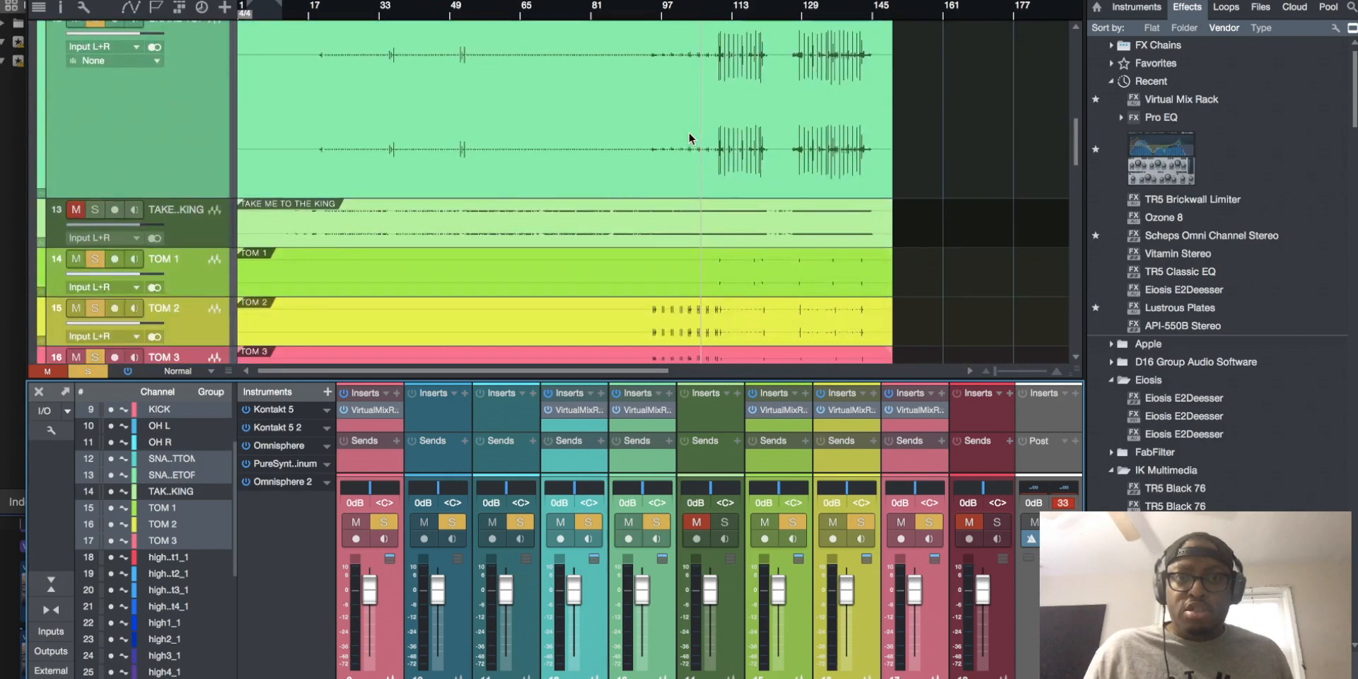
Play back the drums and lower the SNARE BOTTOM track's volume to -9.5 dB
{"action": "scroll", "coordinate": [689, 132], "scroll_direction": "up", "scroll_amount": 2}
{"action": "key", "text": "space"}
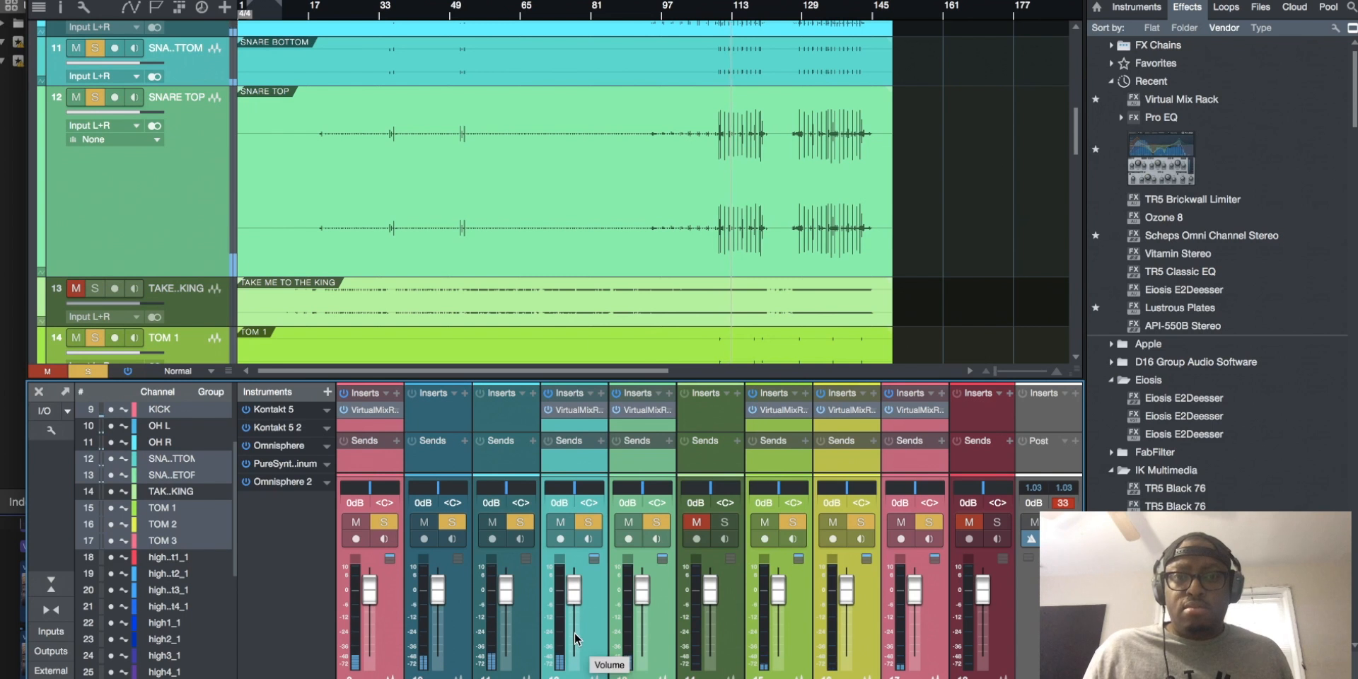
{"action": "scroll", "coordinate": [125, 192], "scroll_direction": "up", "scroll_amount": 1}
{"action": "left_click", "coordinate": [188, 117]}
{"action": "left_click_drag", "start_coordinate": [125, 112], "coordinate": [91, 110]}
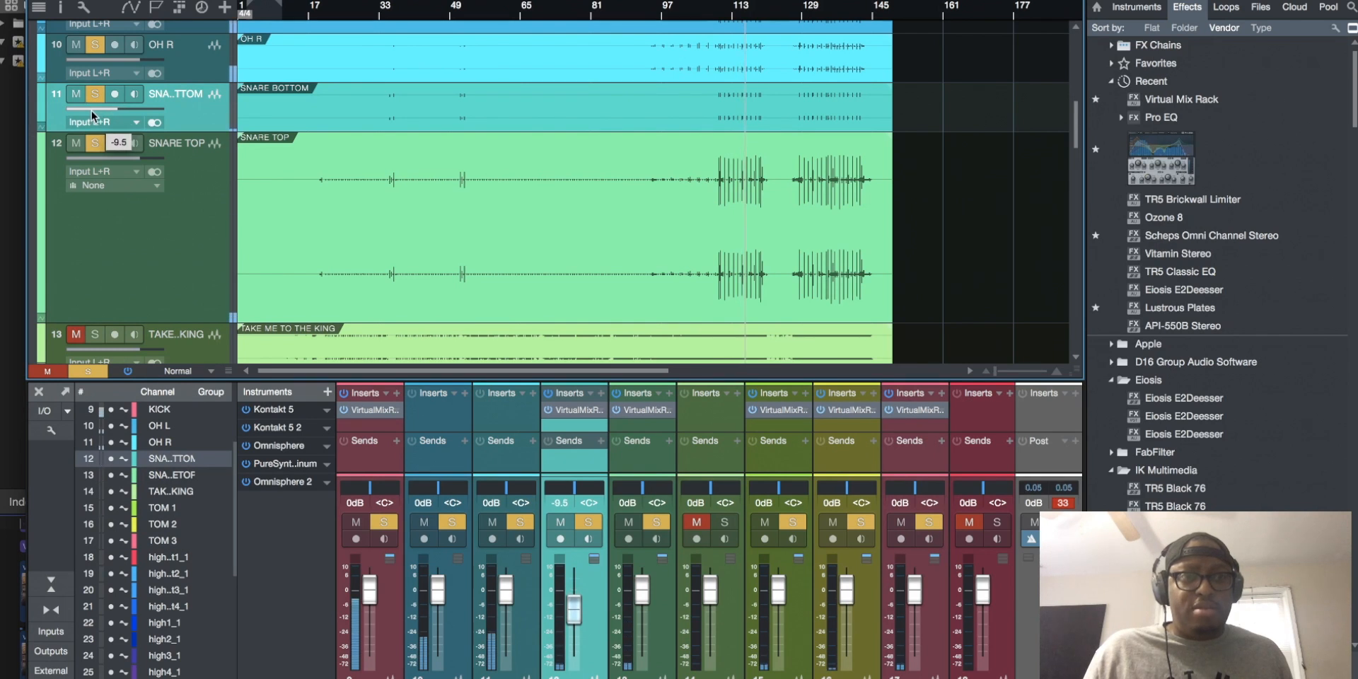
Reselect the KICK, SNARE BOTTOM, SNARE TOP, TOM 1, TOM 2 and TOM 3 channels together in the mixer
{"action": "left_click", "coordinate": [381, 452]}
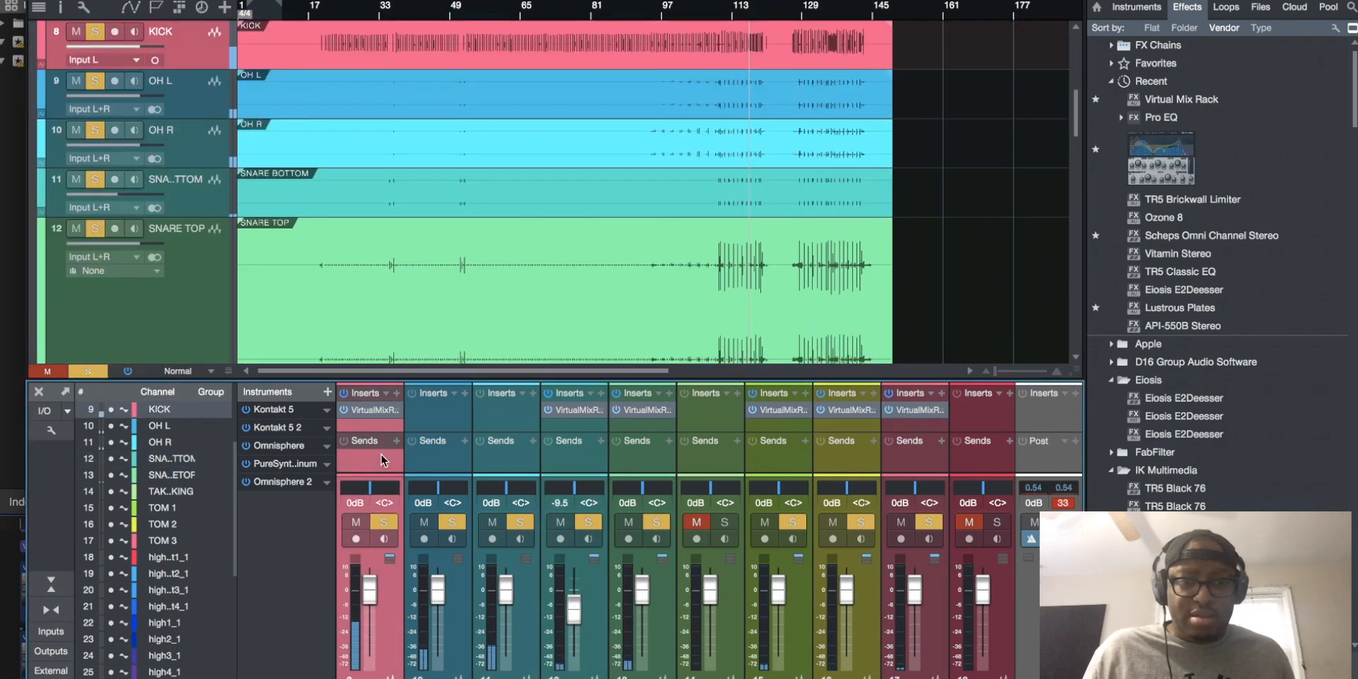
{"action": "left_click", "coordinate": [576, 456]}
{"action": "left_click", "coordinate": [643, 467], "text": "shift"}
{"action": "left_click", "coordinate": [774, 465], "text": "super"}
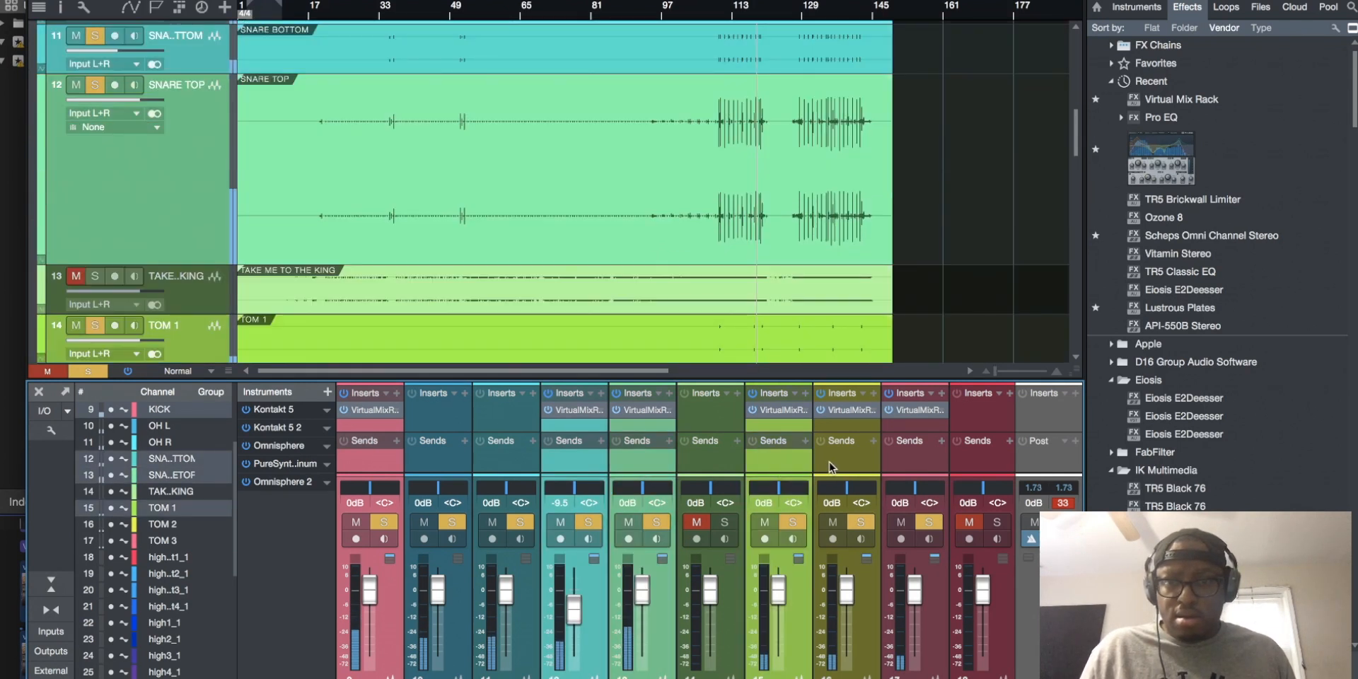
{"action": "left_click", "coordinate": [833, 464], "text": "super"}
{"action": "left_click", "coordinate": [902, 463], "text": "super"}
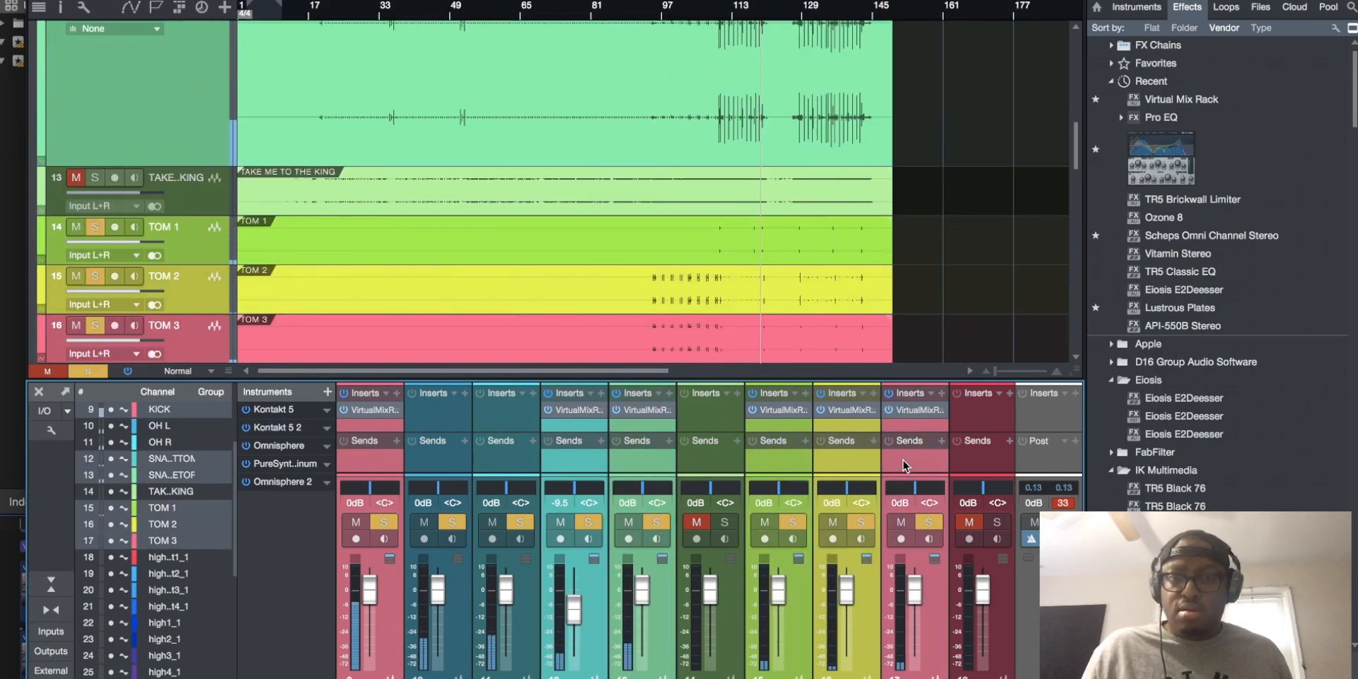
Bypass and re-enable the Virtual Mix Racks on all selected drum channels several times during playback to compare the kit
{"action": "left_click", "coordinate": [888, 394]}
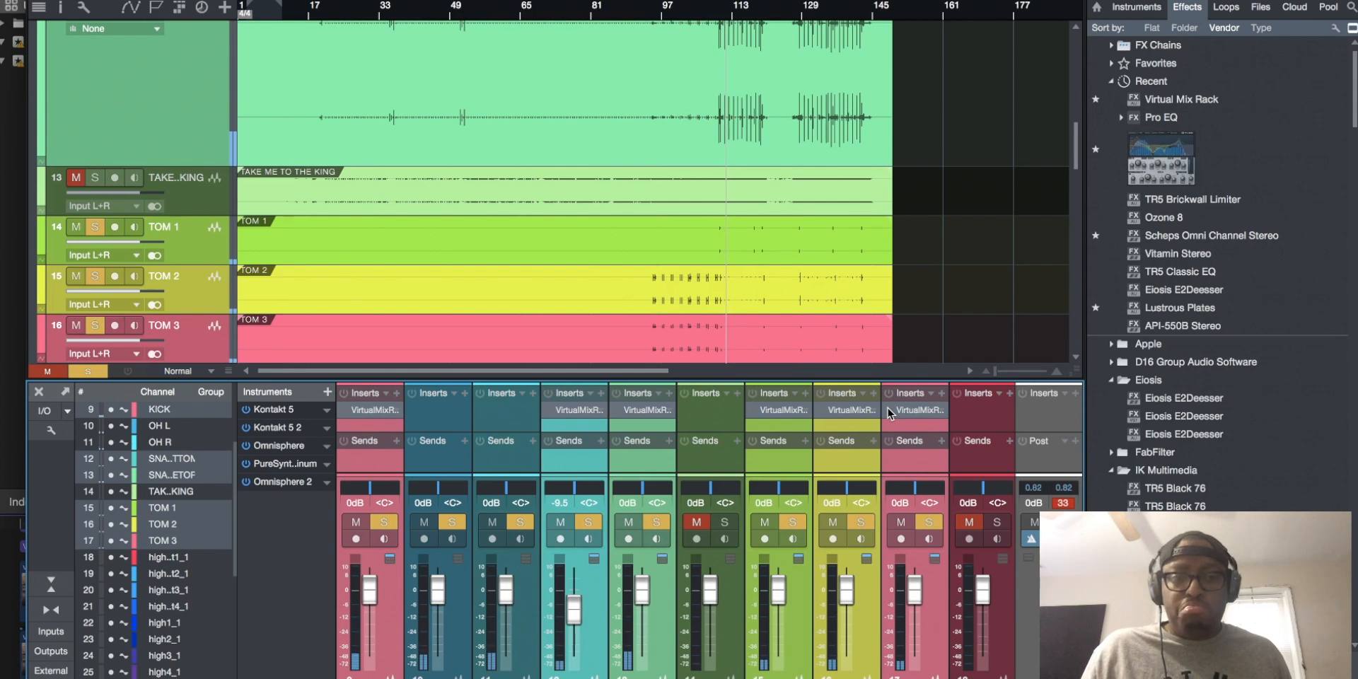
{"action": "left_click", "coordinate": [889, 409]}
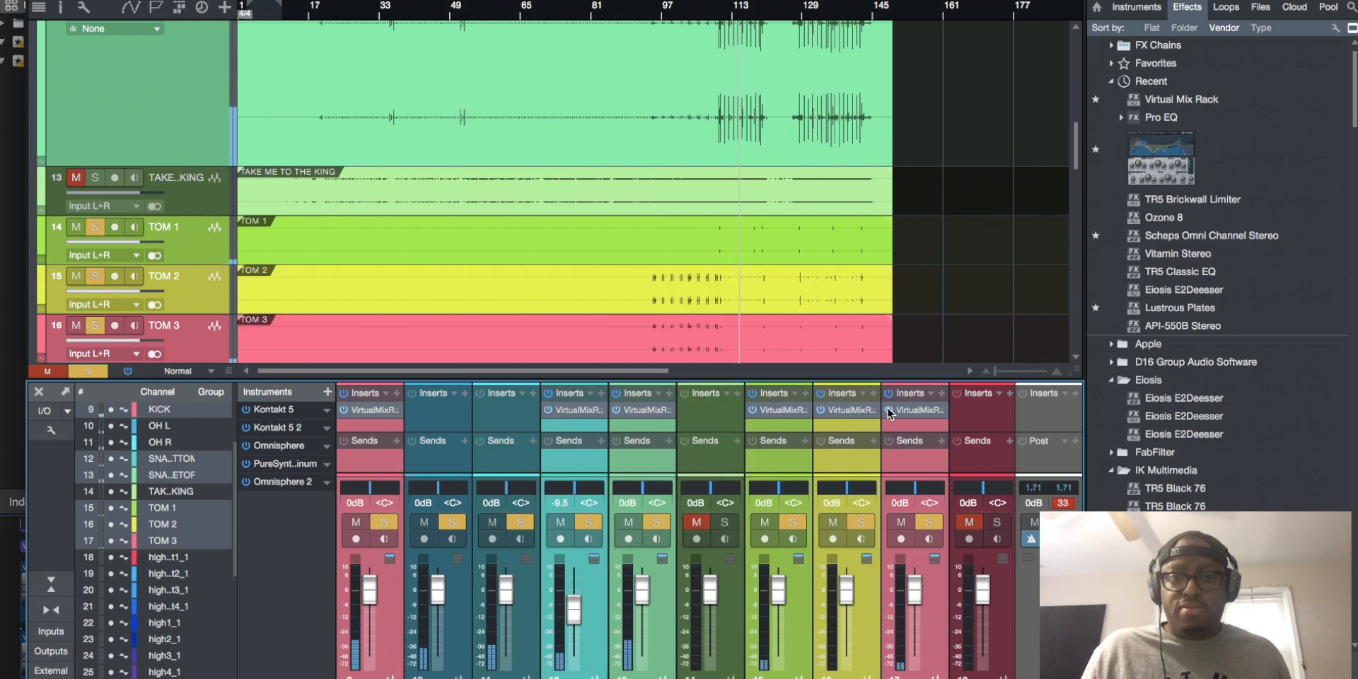
{"action": "left_click", "coordinate": [888, 409]}
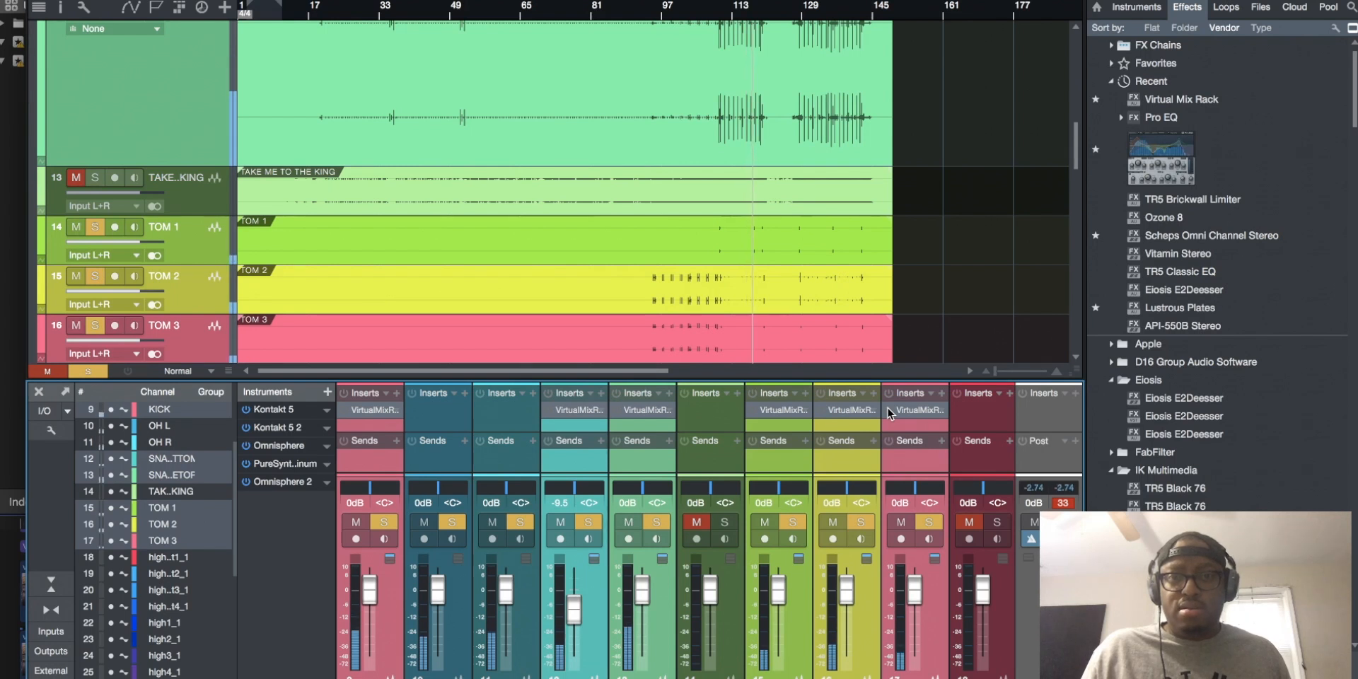
{"action": "left_click", "coordinate": [888, 409]}
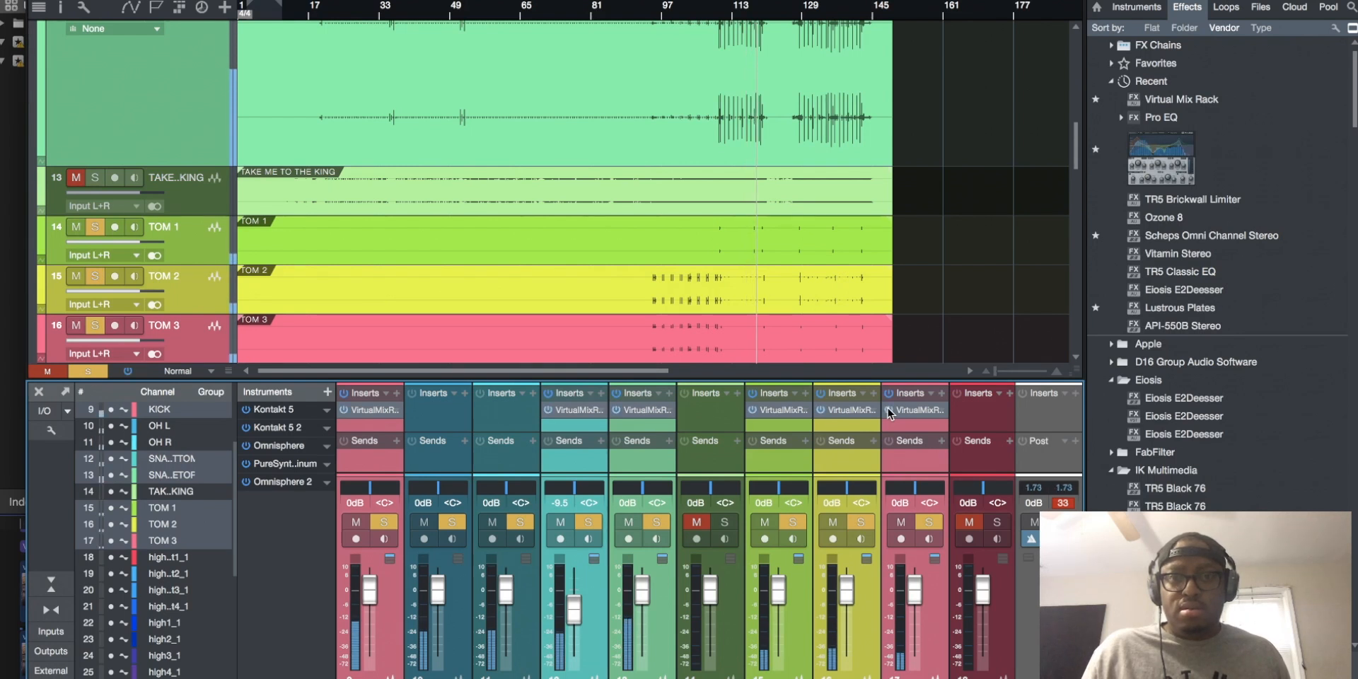
{"action": "left_click", "coordinate": [888, 409]}
{"action": "left_click", "coordinate": [888, 409]}
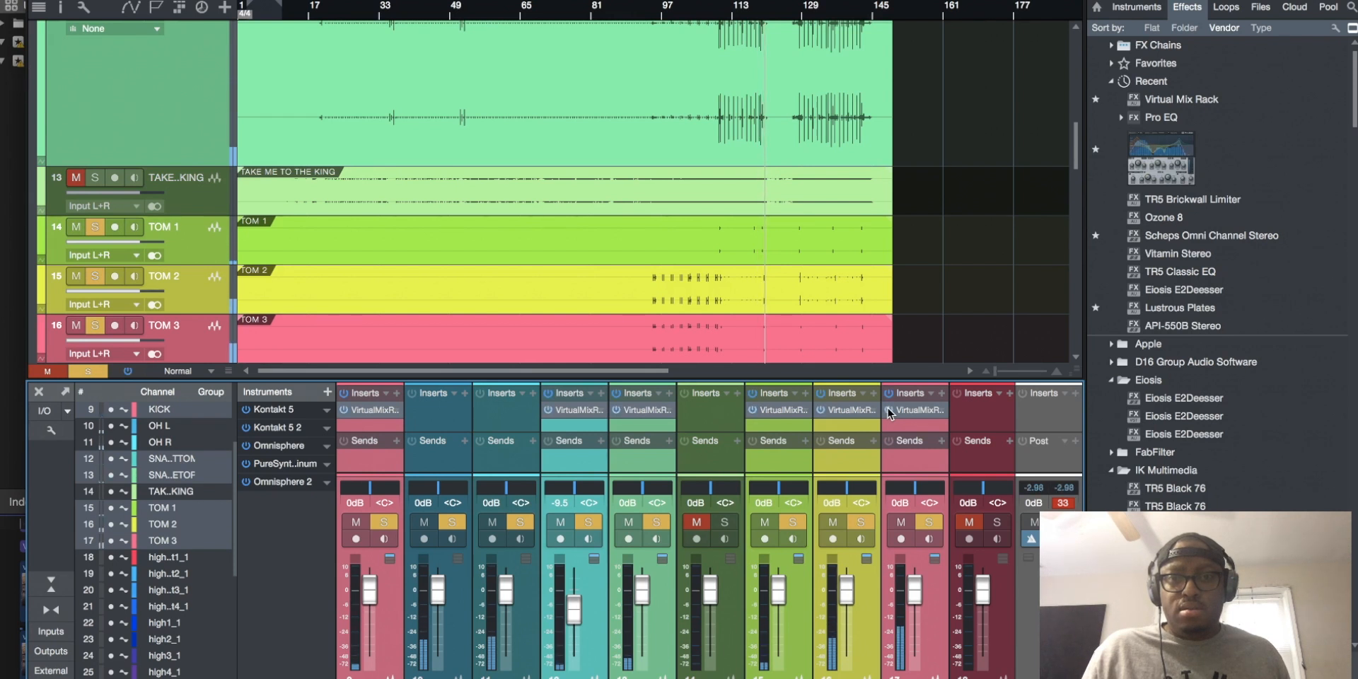
Move playback to shortly after bar 129 and compare the selected drums there with their Virtual Mix Racks off and on
{"action": "left_click", "coordinate": [821, 11]}
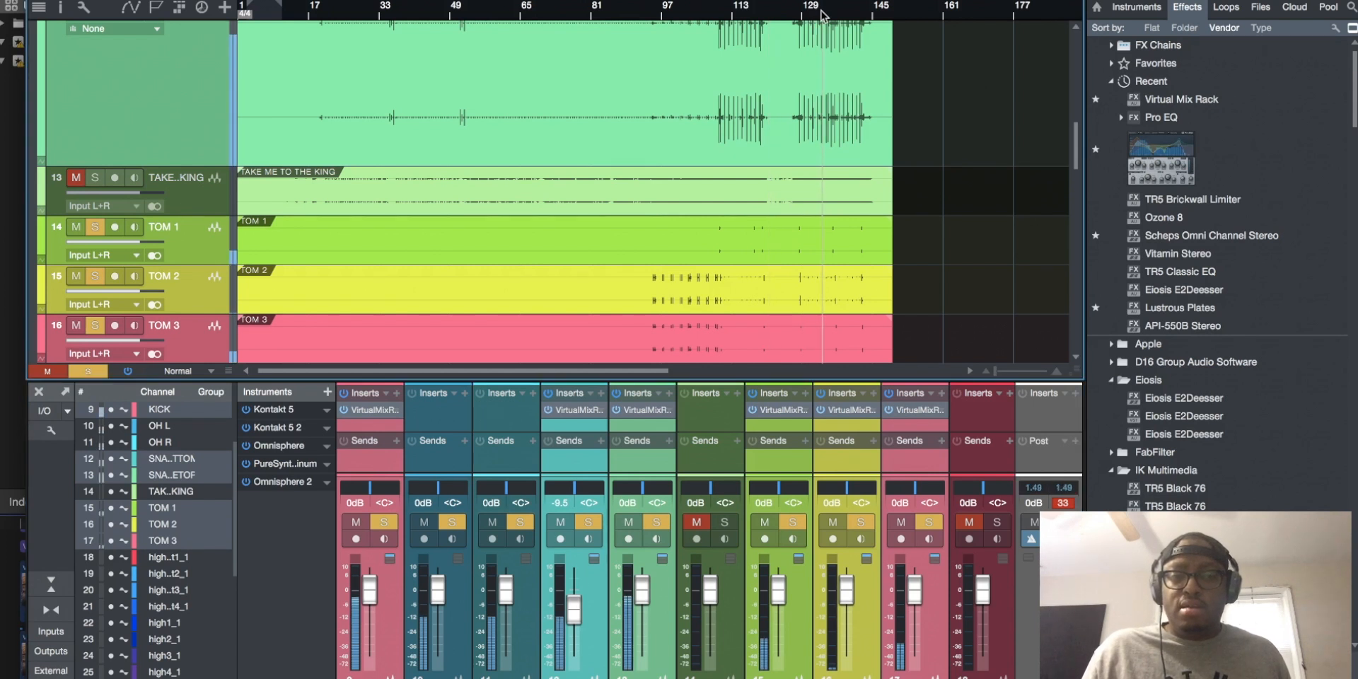
{"action": "left_click", "coordinate": [889, 410]}
{"action": "left_click", "coordinate": [889, 409]}
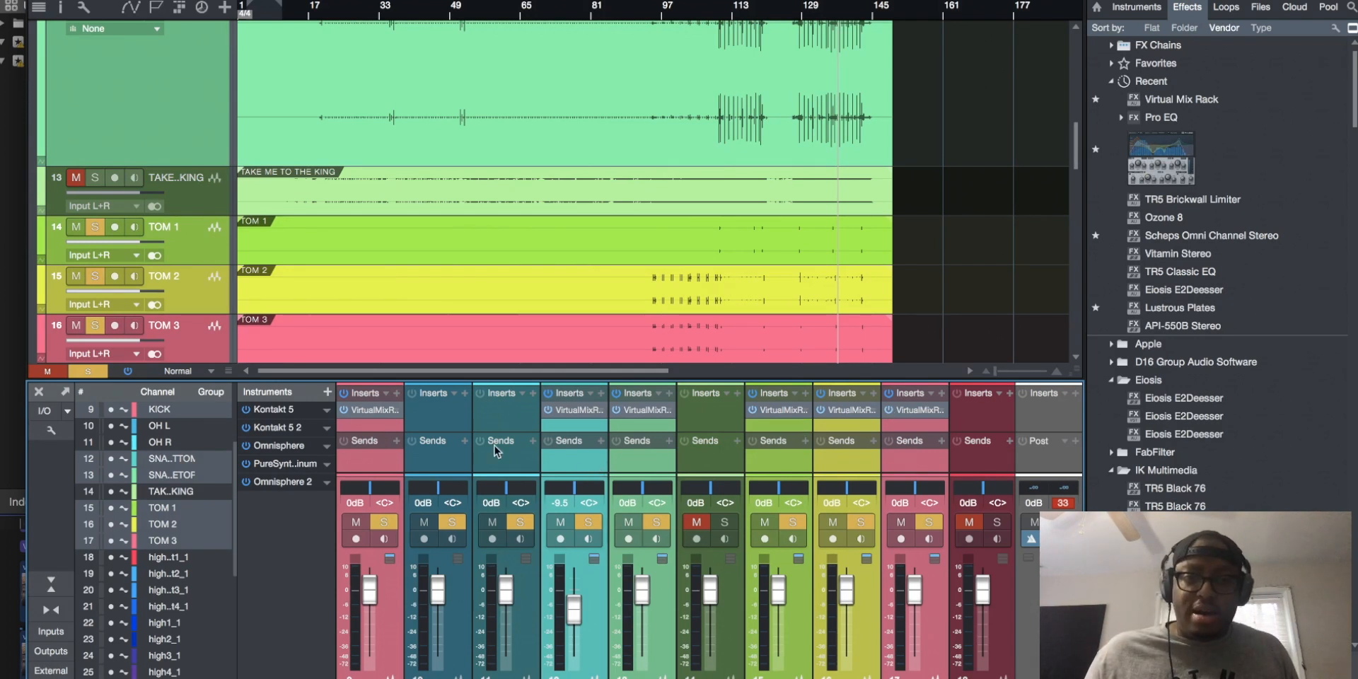
Open SNARE BOTTOM's Virtual Mix Rack, move its window up for a full view, and browse the available modules, including Gate:Drums
{"action": "scroll", "coordinate": [495, 451], "scroll_direction": "left", "scroll_amount": 2}
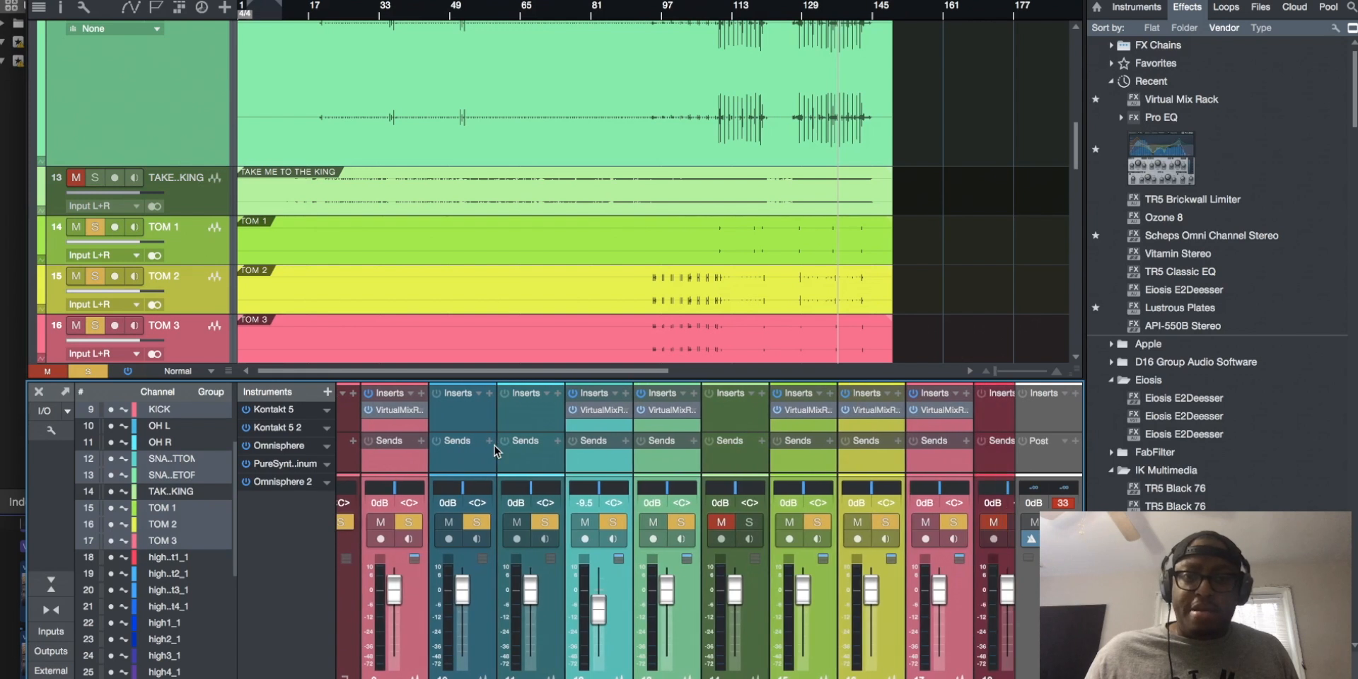
{"action": "left_click", "coordinate": [607, 410]}
{"action": "left_click_drag", "start_coordinate": [447, 165], "coordinate": [418, 20]}
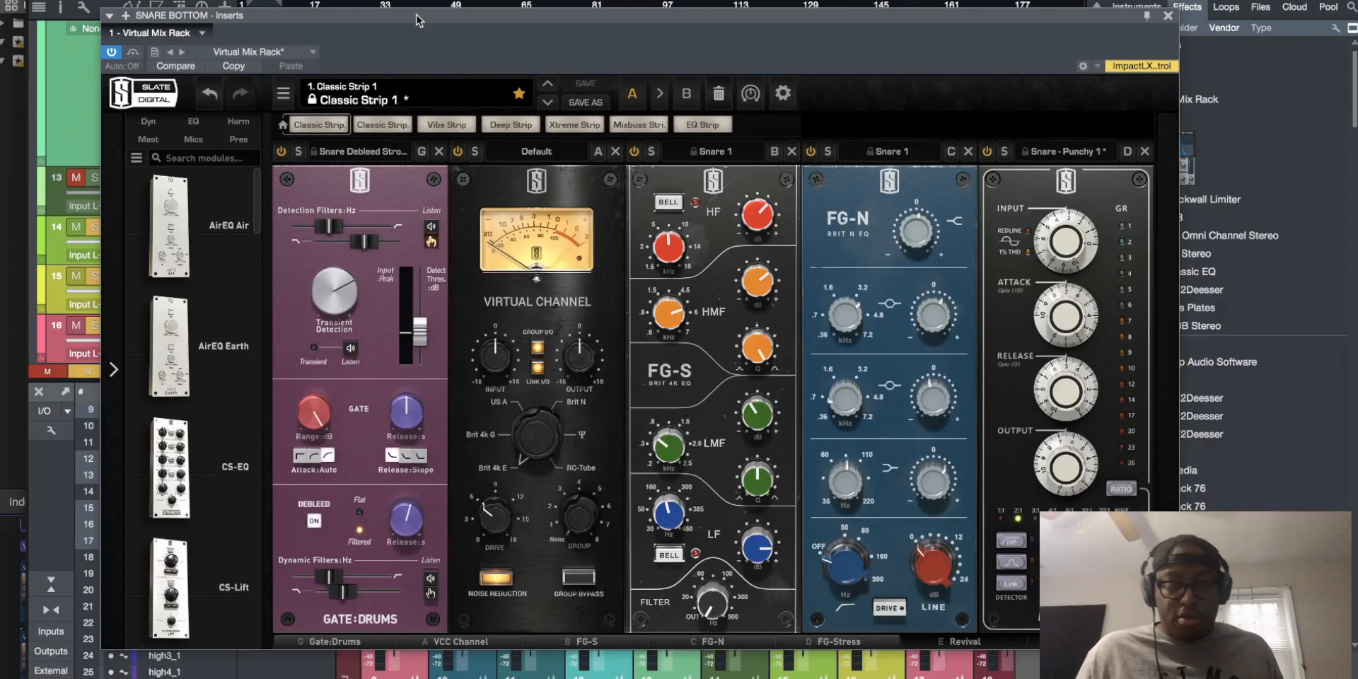
{"action": "scroll", "coordinate": [175, 490], "scroll_direction": "down", "scroll_amount": 15}
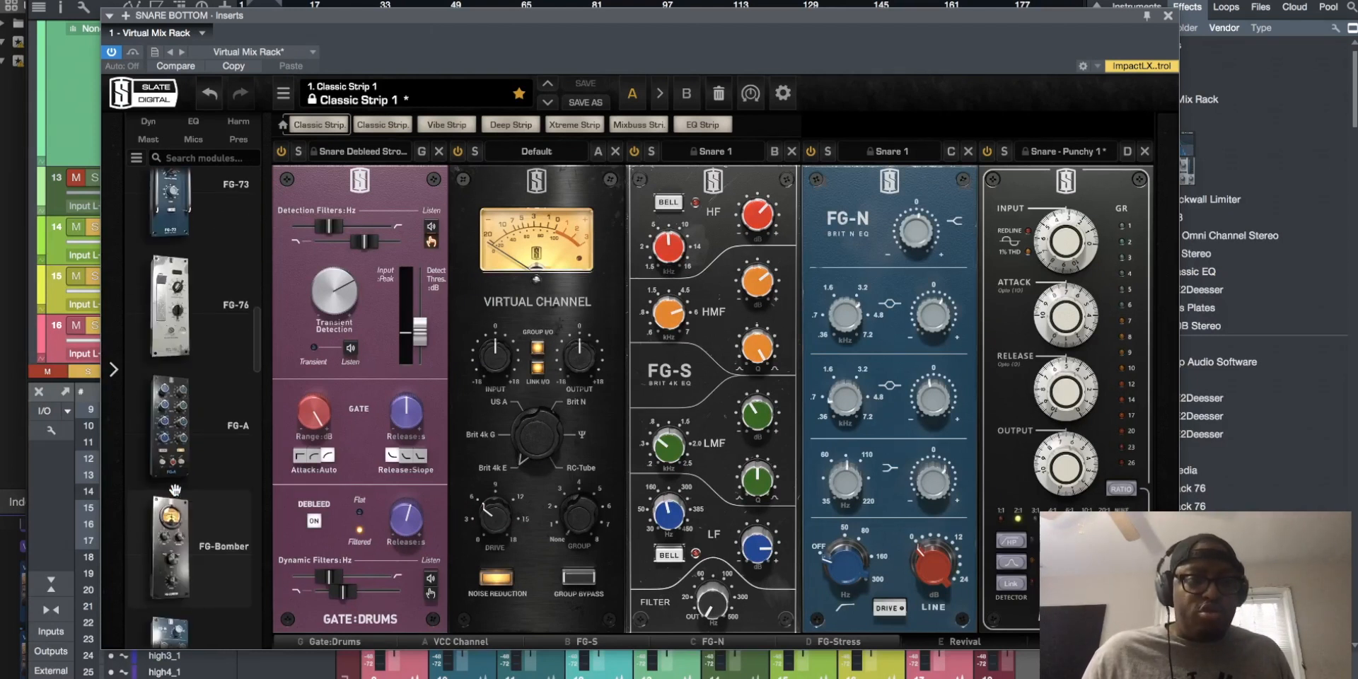
{"action": "scroll", "coordinate": [175, 489], "scroll_direction": "up", "scroll_amount": 15}
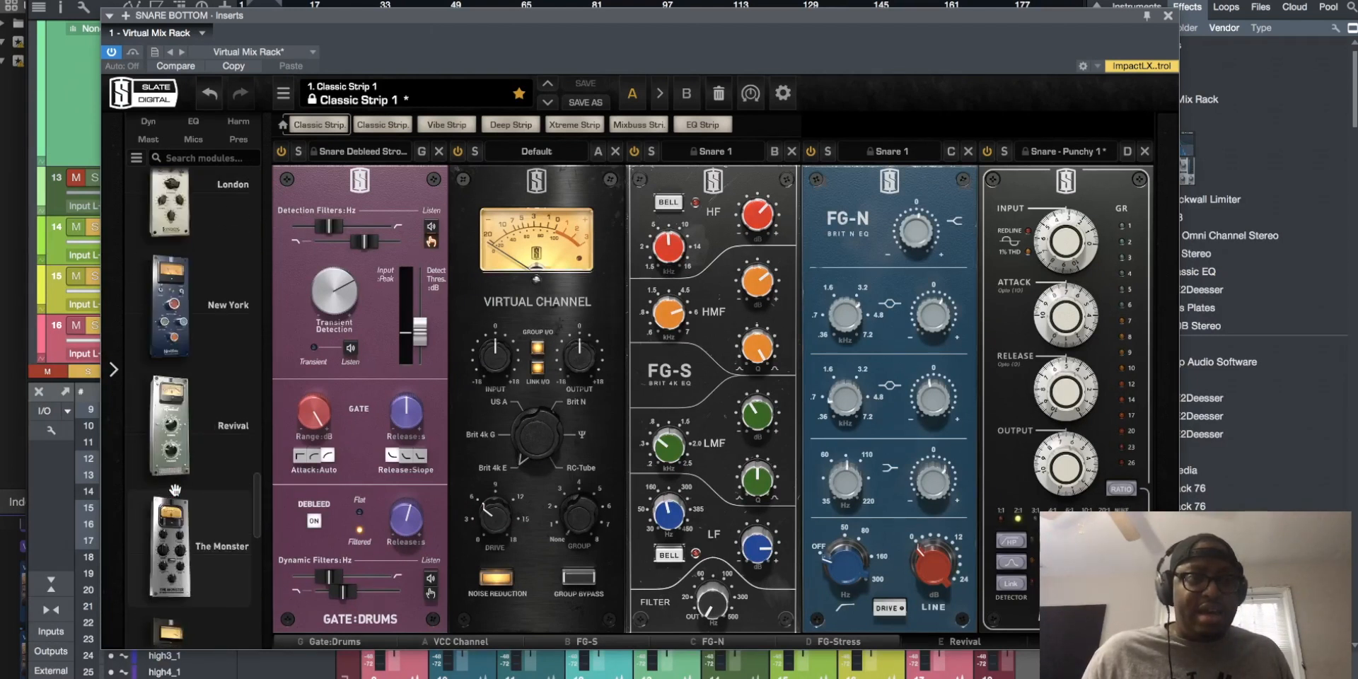
{"action": "scroll", "coordinate": [175, 490], "scroll_direction": "down", "scroll_amount": 1}
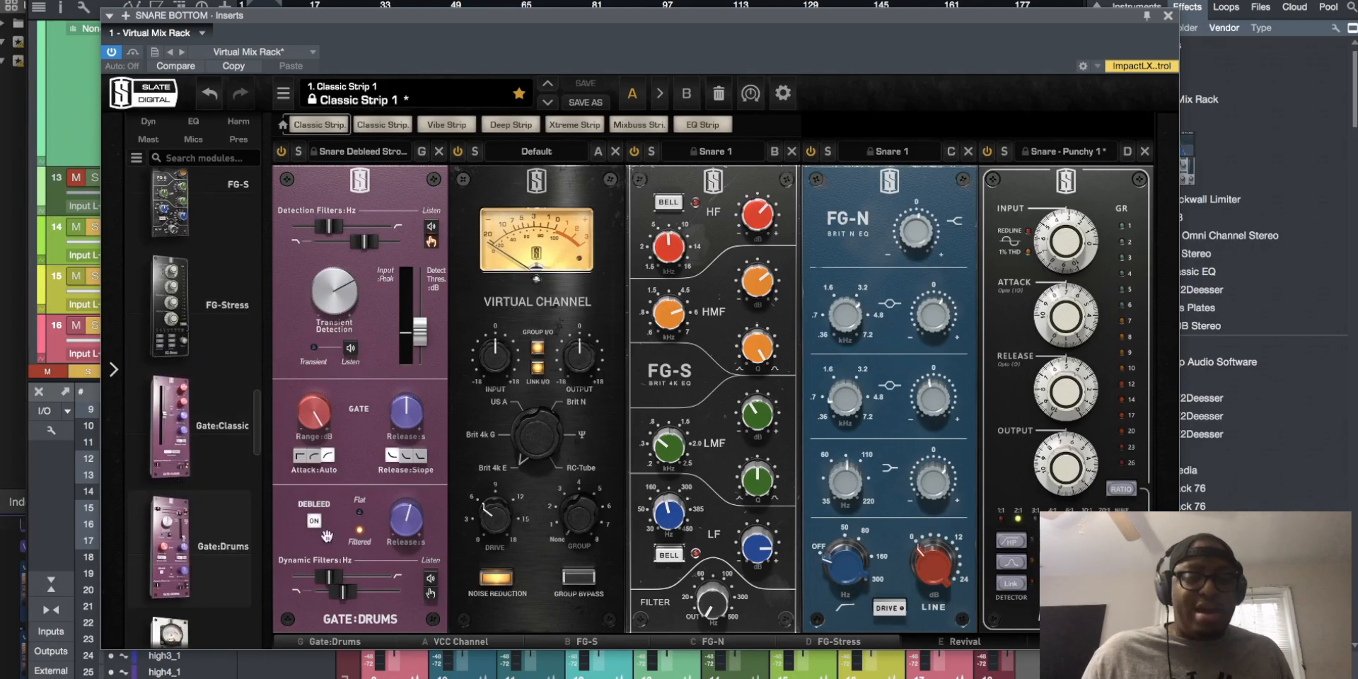